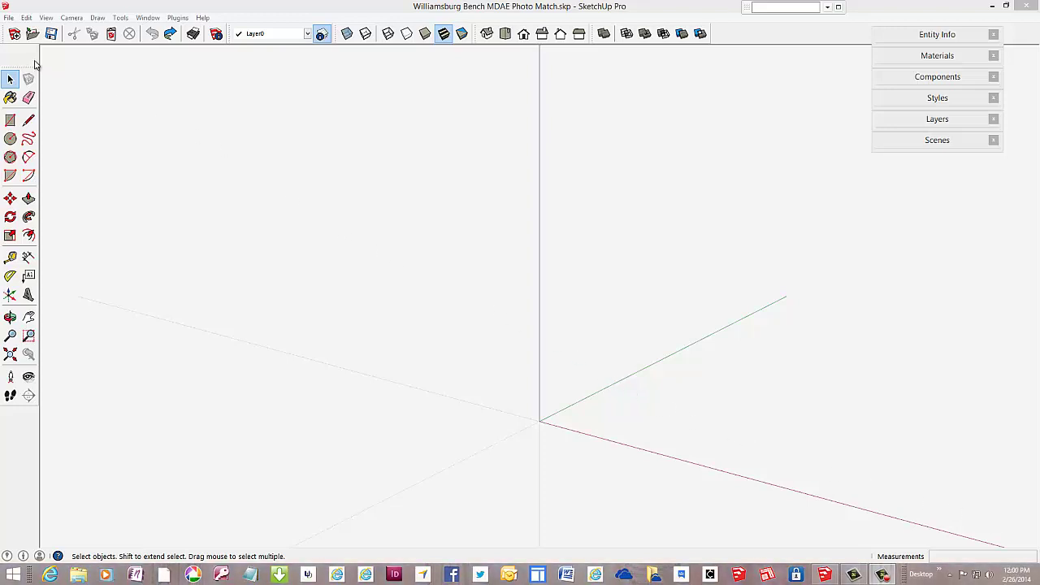
# - Import the photo DSC01912.JPG as a new matched photo
pyautogui.click(8, 17)
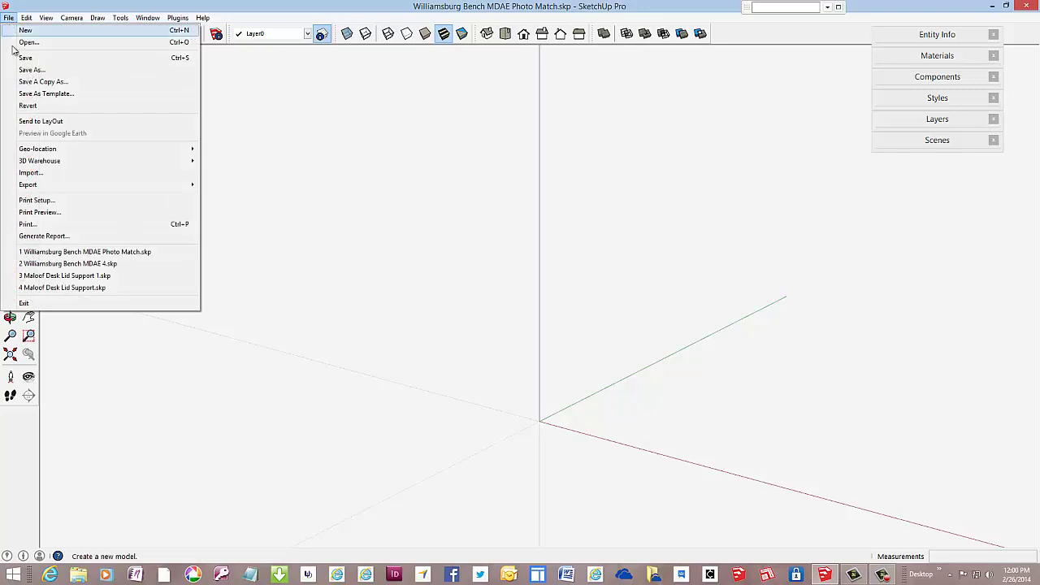
pyautogui.click(43, 176)
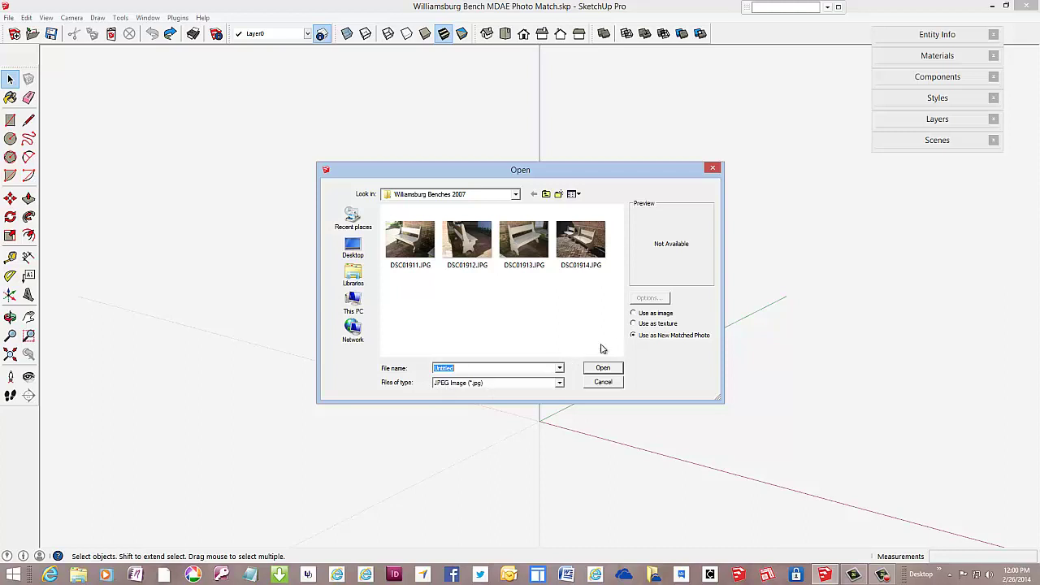
pyautogui.doubleClick(465, 245)
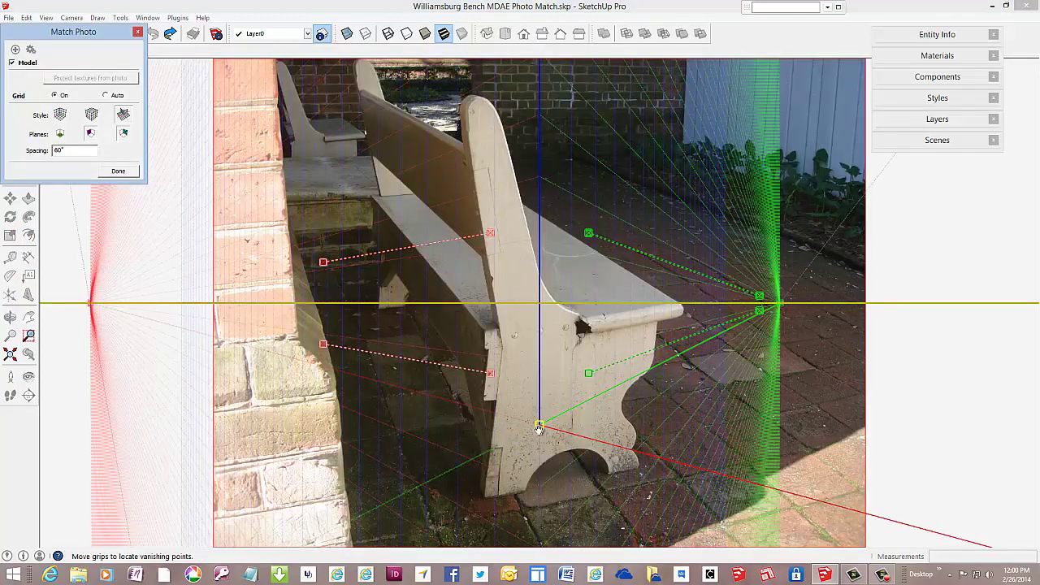
# - Place the match origin at the bench end's lower rear corner and align the lower green bar along the end panel's bottom edge
pyautogui.moveTo(538, 426); pyautogui.dragTo(484, 500)
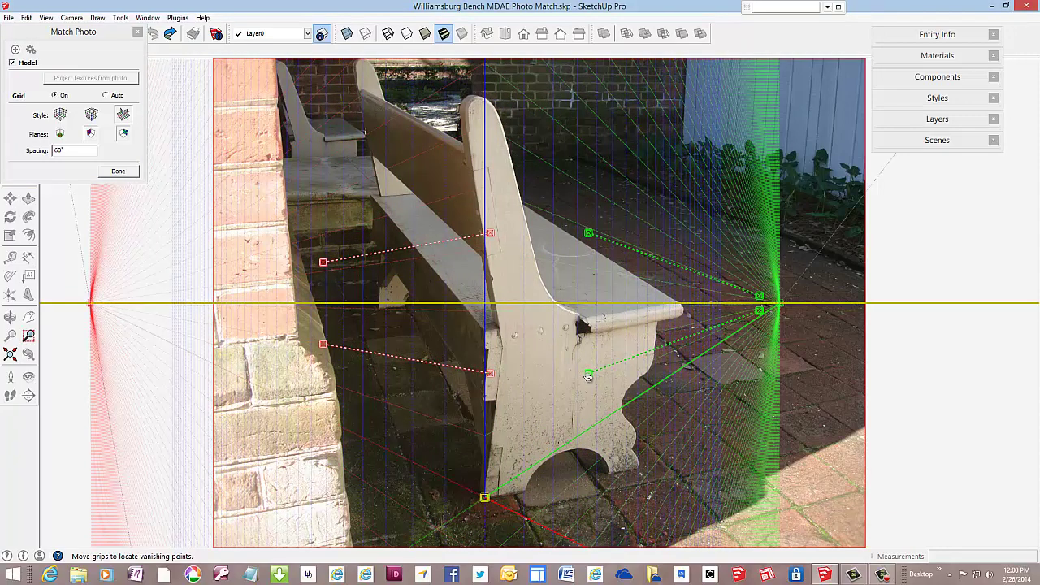
pyautogui.moveTo(586, 375); pyautogui.dragTo(481, 501)
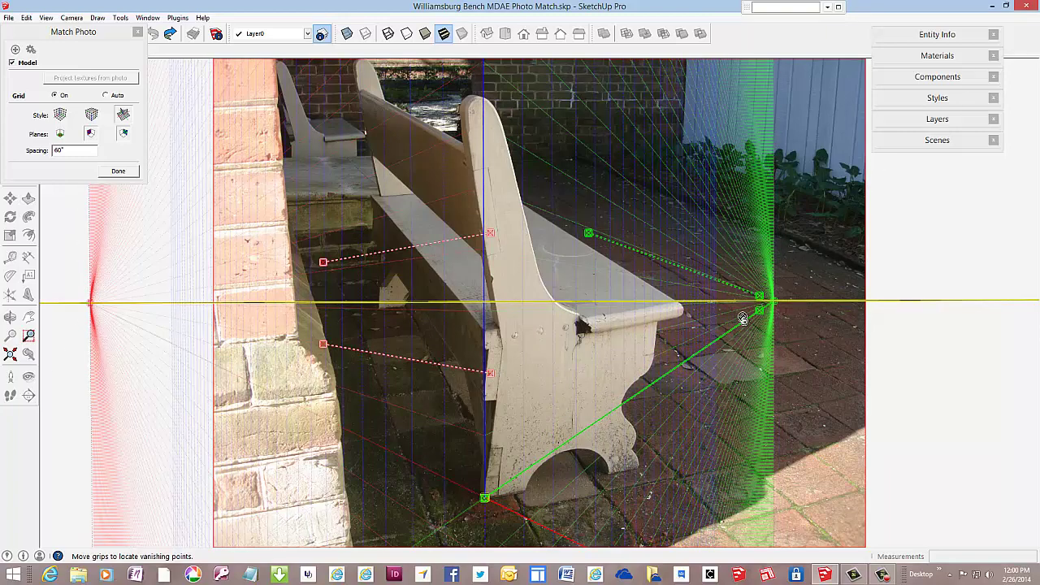
pyautogui.moveTo(758, 312); pyautogui.dragTo(638, 470)
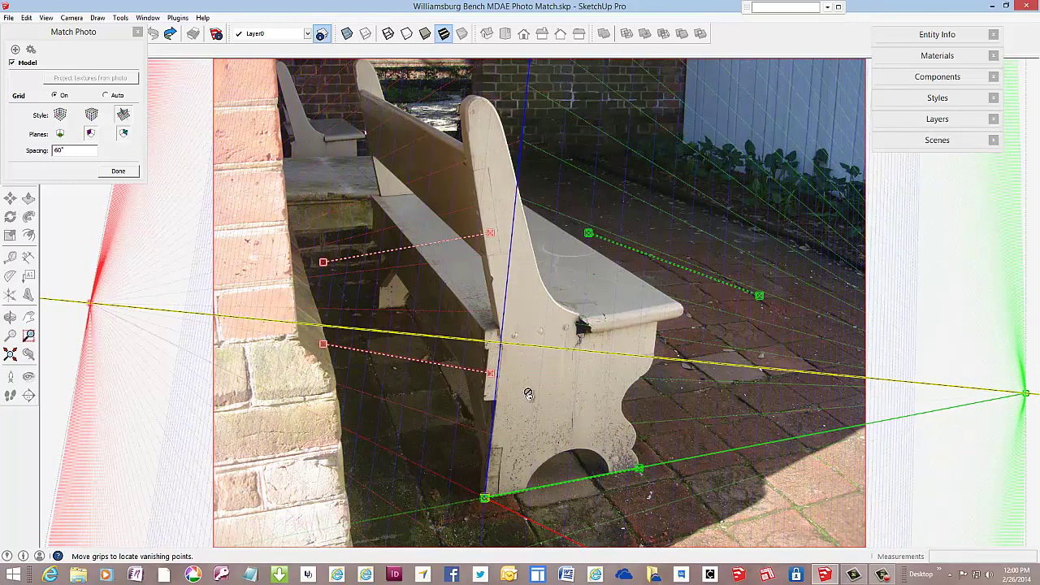
# - Align the lower red bar from the origin at the near rear foot to the base of the bench's far leg
pyautogui.moveTo(491, 376); pyautogui.dragTo(484, 471)
pyautogui.rightClick(484, 473)
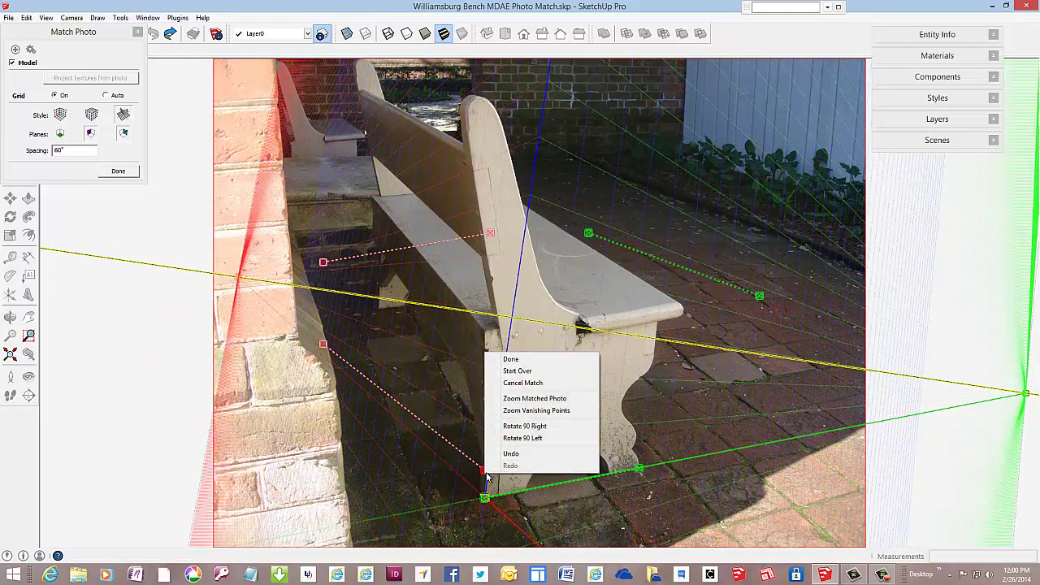
pyautogui.click(485, 483)
pyautogui.moveTo(483, 486); pyautogui.dragTo(483, 499)
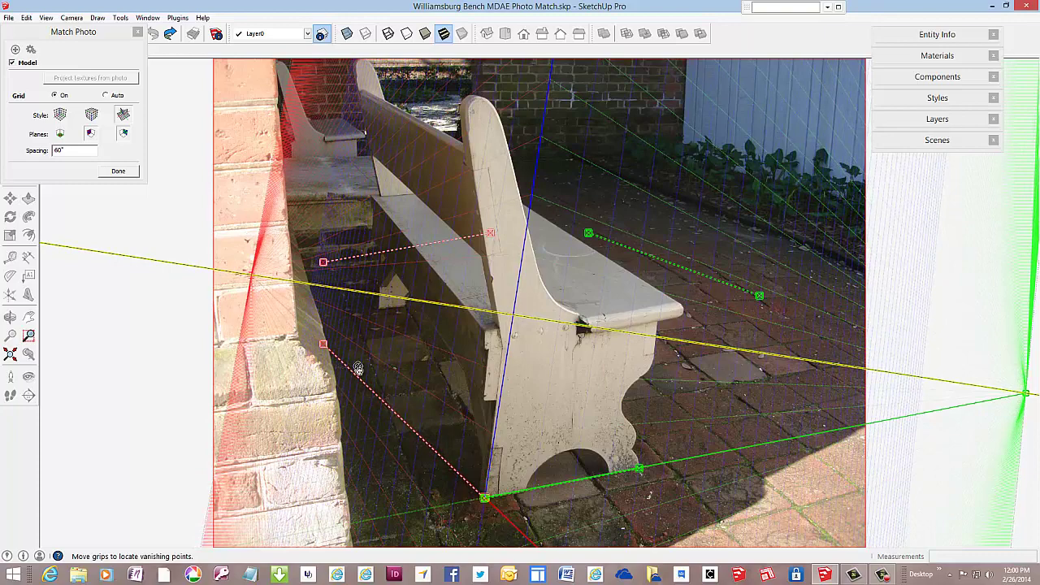
pyautogui.moveTo(323, 344); pyautogui.dragTo(379, 313)
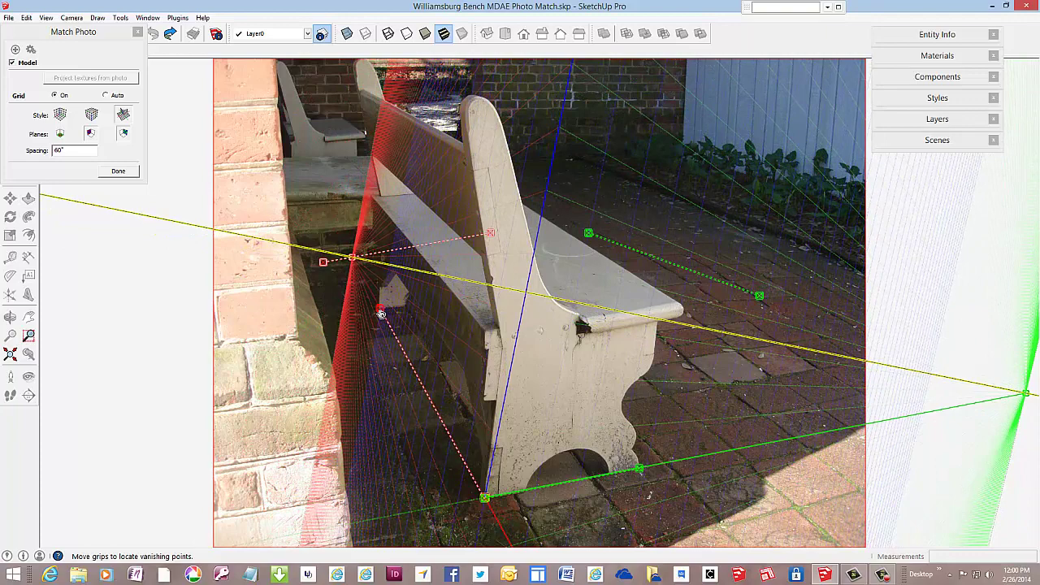
# - Align the upper red bar with the seat's rear edge, start the upper green bar at its near corner, and finish the photo match
pyautogui.moveTo(492, 238); pyautogui.dragTo(485, 334)
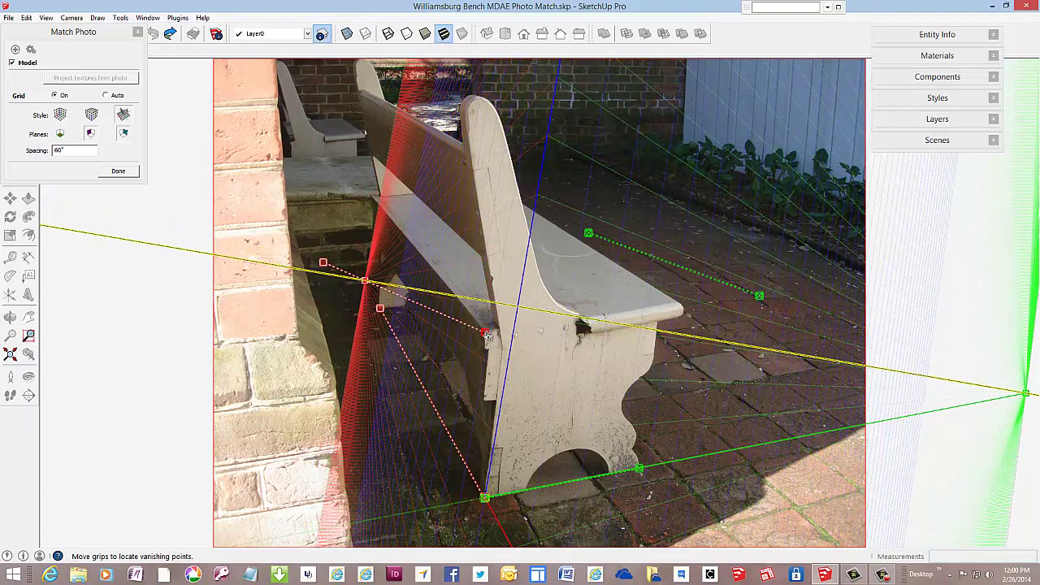
pyautogui.moveTo(322, 267); pyautogui.dragTo(370, 201)
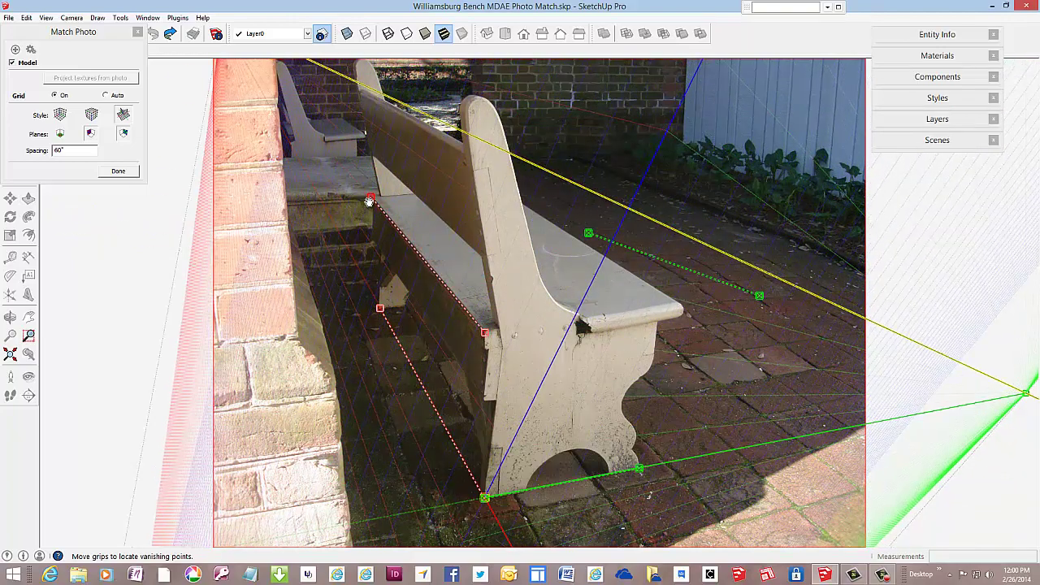
pyautogui.moveTo(589, 234); pyautogui.dragTo(484, 334)
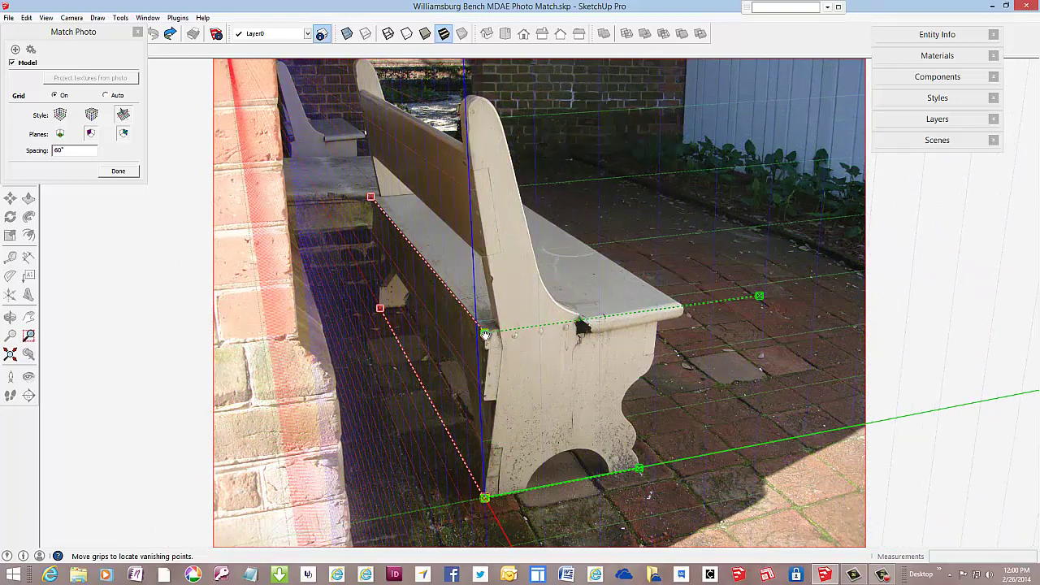
pyautogui.click(118, 172)
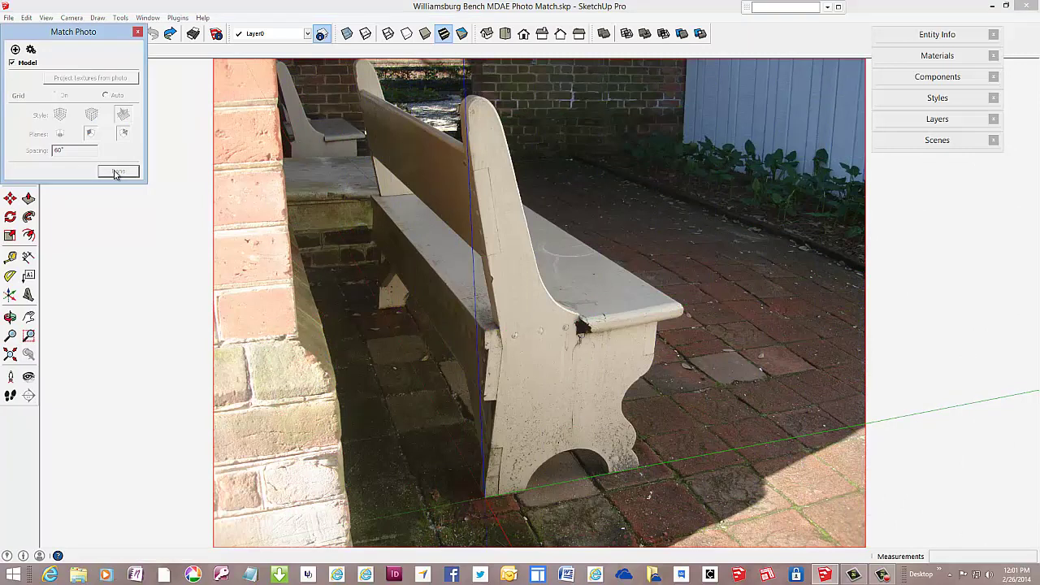
pyautogui.click(138, 34)
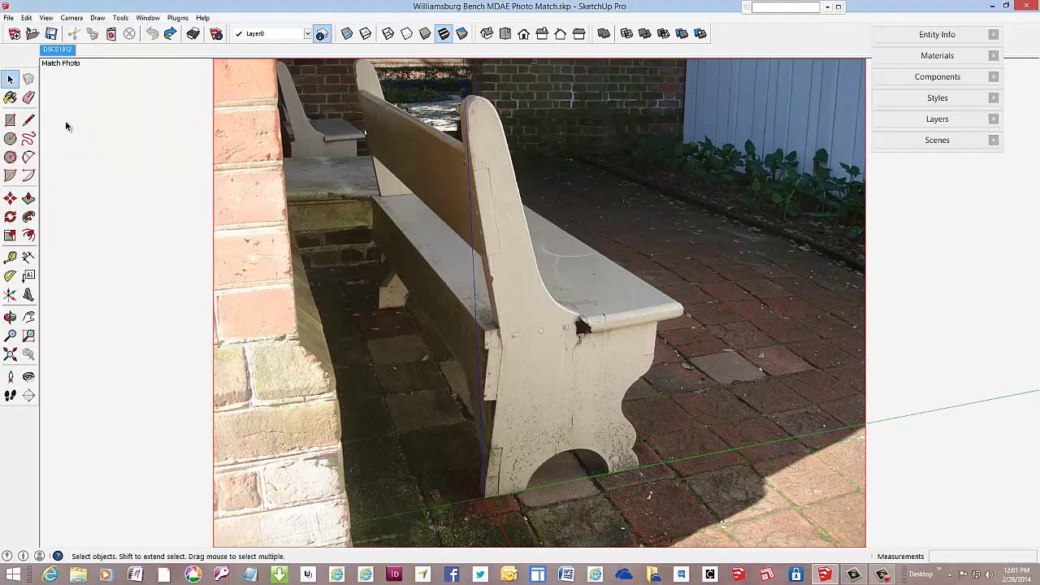
# - Draw a vertical rectangular face from the origin over the bench end with the Line tool, about 238" wide and 396" high
pyautogui.click(28, 119)
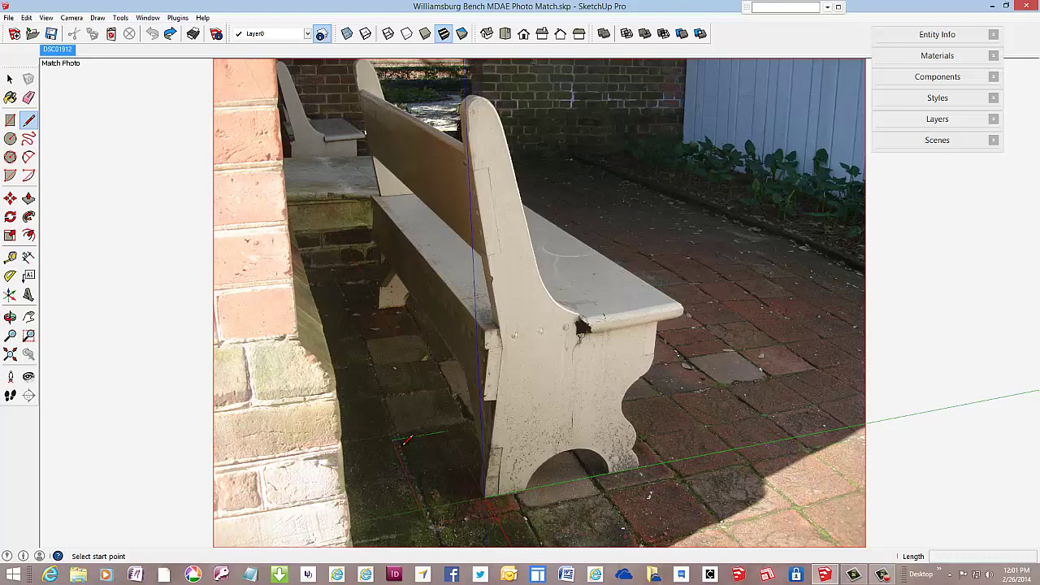
pyautogui.click(485, 496)
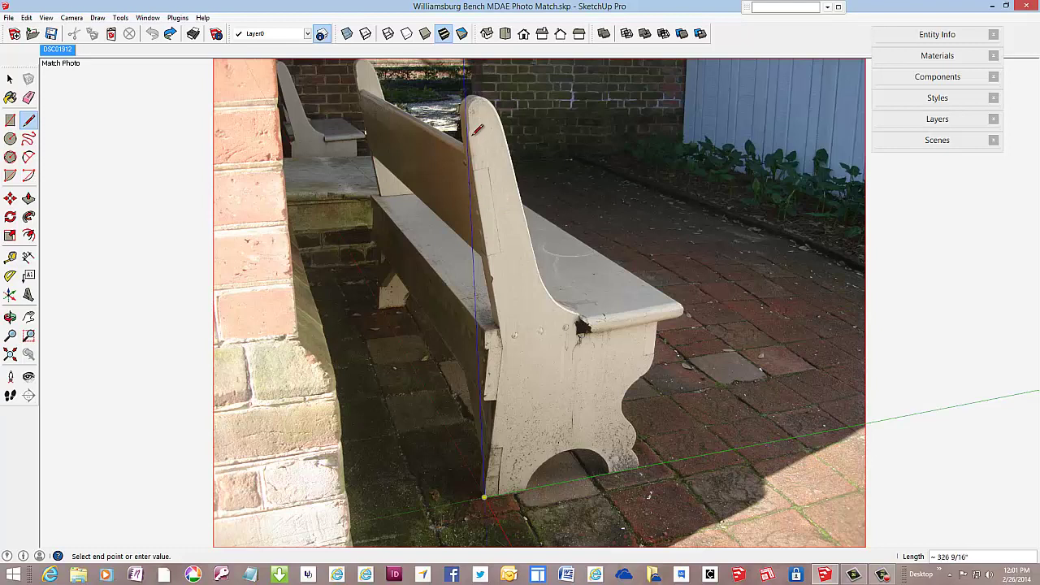
pyautogui.click(464, 73)
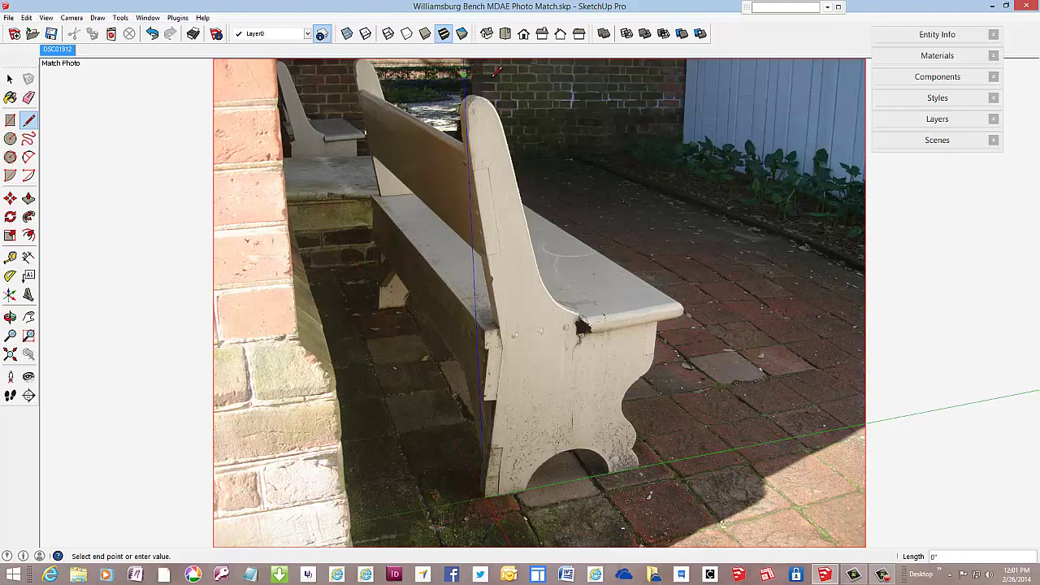
pyautogui.click(720, 63)
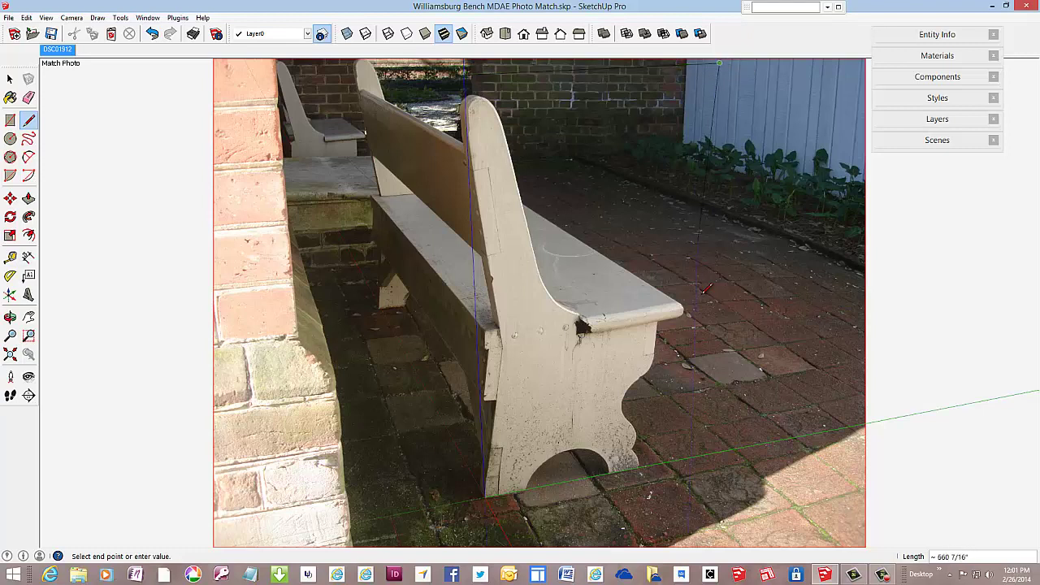
pyautogui.click(706, 452)
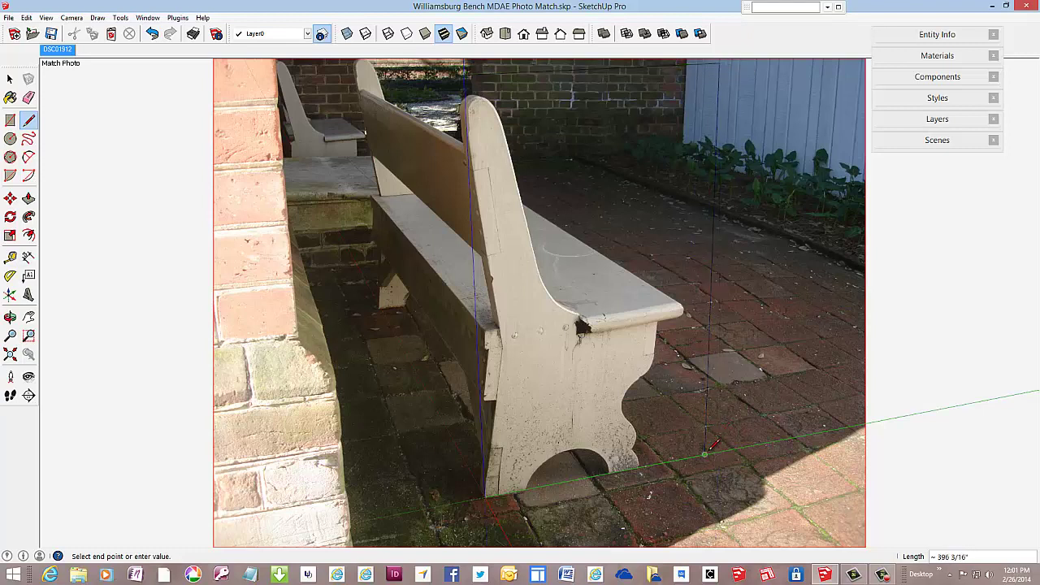
pyautogui.click(487, 494)
# - Make a group of the rectangular face and its edges
pyautogui.press('space')
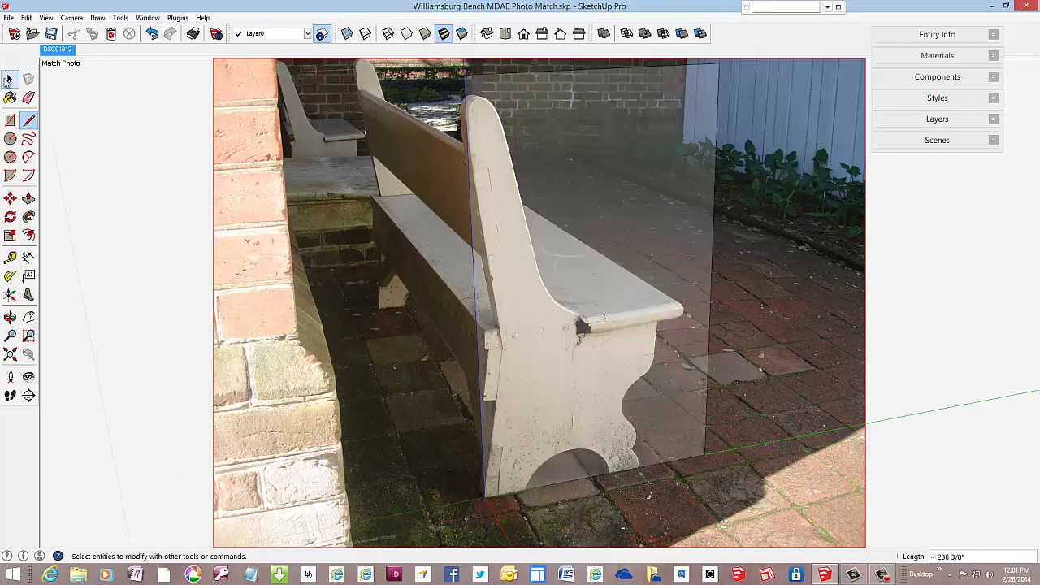
pyautogui.click(574, 161)
pyautogui.doubleClick(574, 159)
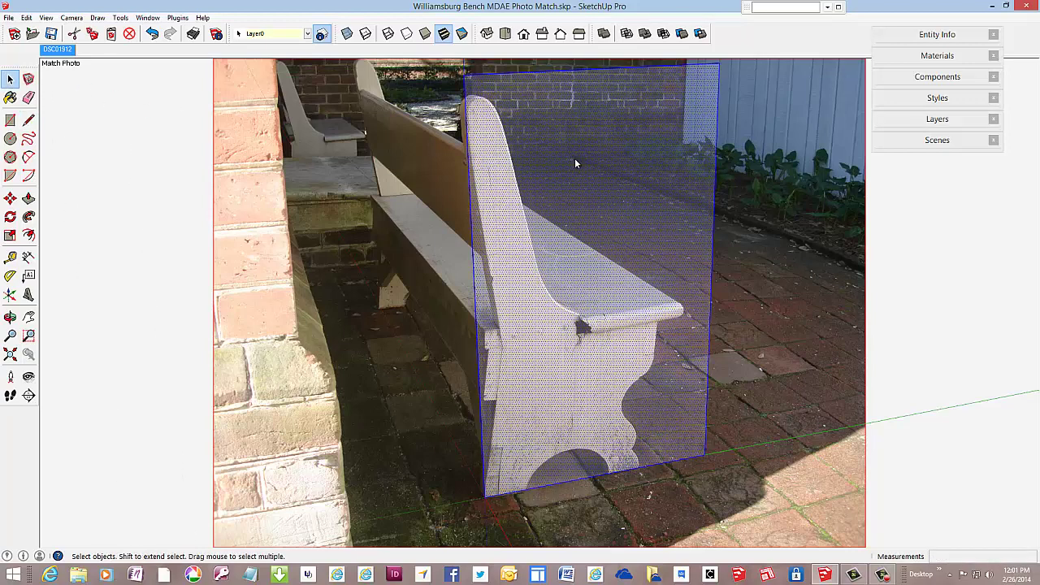
pyautogui.rightClick(575, 158)
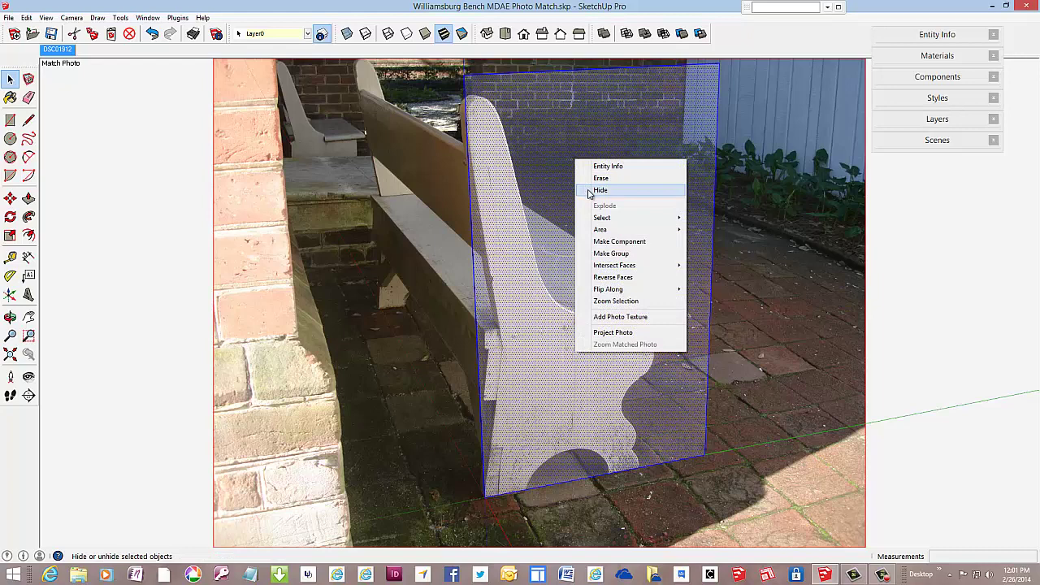
pyautogui.click(602, 254)
pyautogui.click(759, 289)
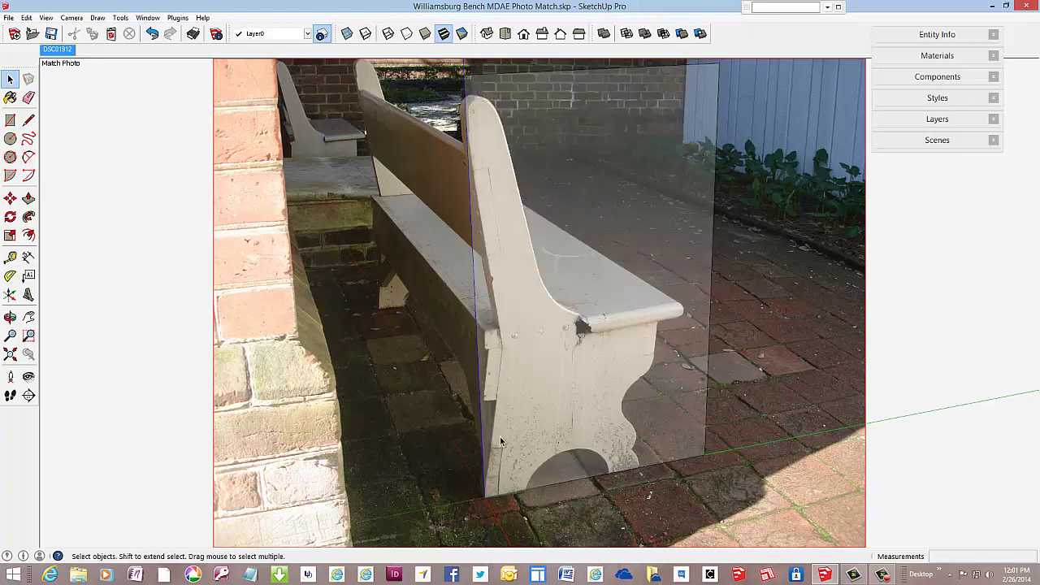
# - Draw a line from the origin up the end panel's rear edge to the lower notch just below the seat
pyautogui.press('l')
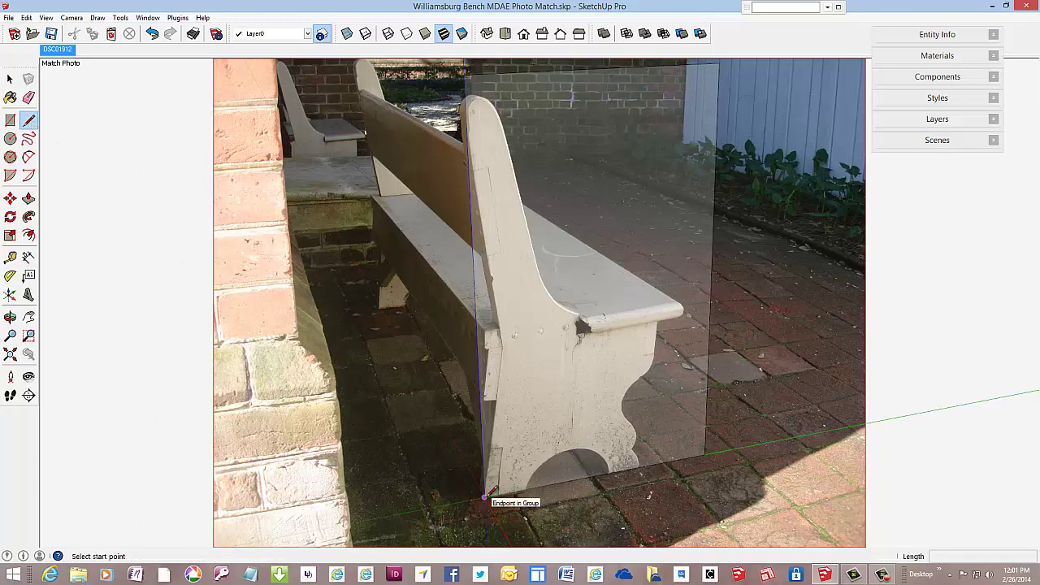
pyautogui.click(485, 495)
pyautogui.scroll(2, 517, 379)
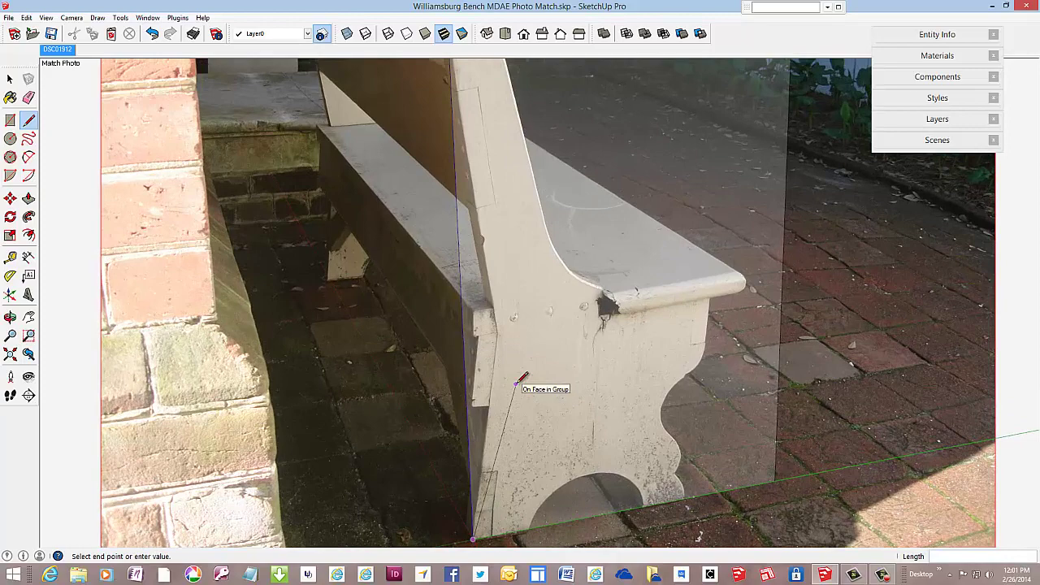
pyautogui.scroll(5, 516, 380)
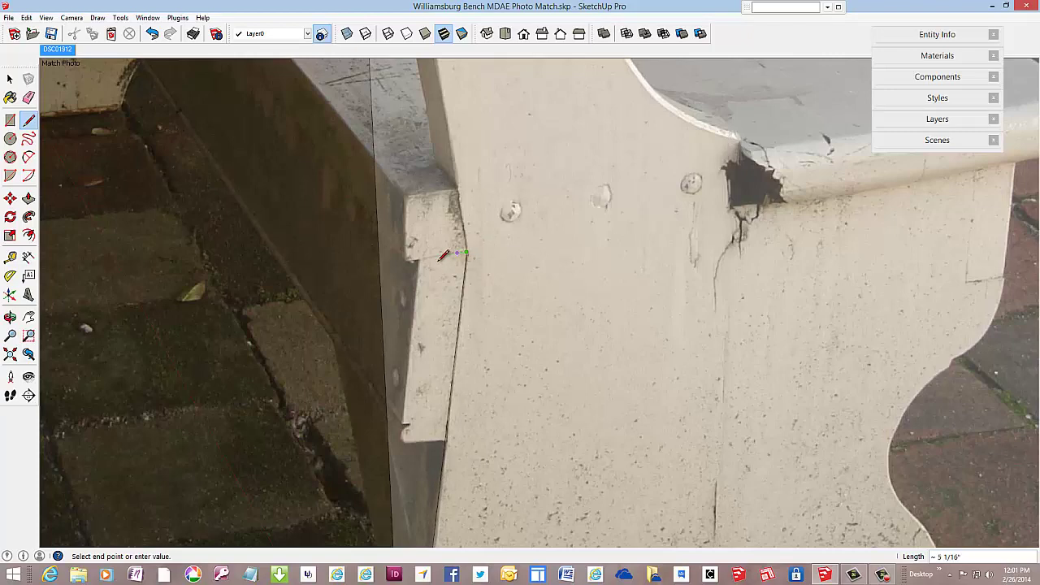
# - Draw a line about 198 1/2" long parallel to the green axis, along the seat's underside and past its front edge
pyautogui.scroll(-5, 452, 264)
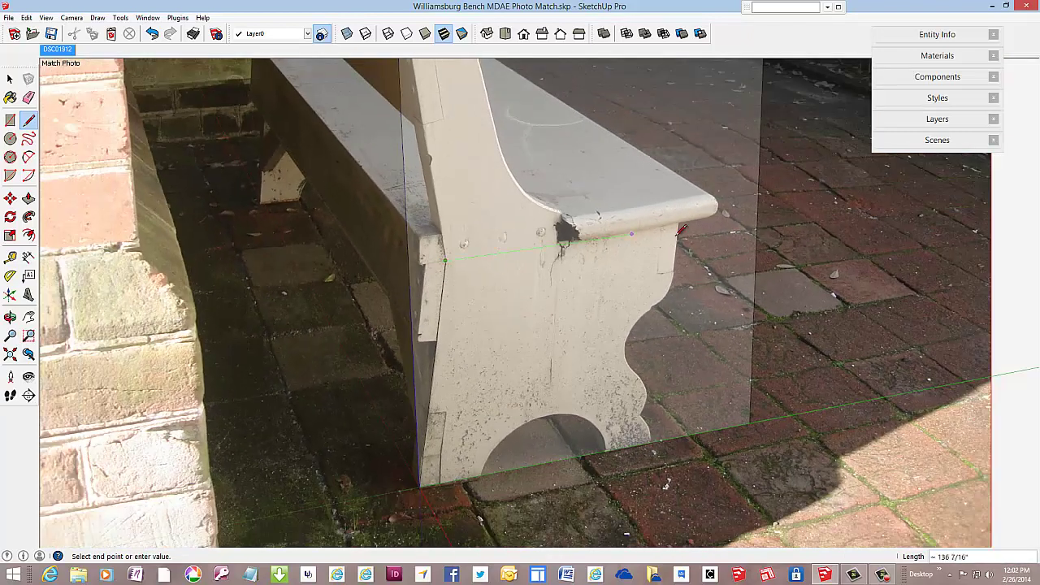
pyautogui.scroll(3, 729, 217)
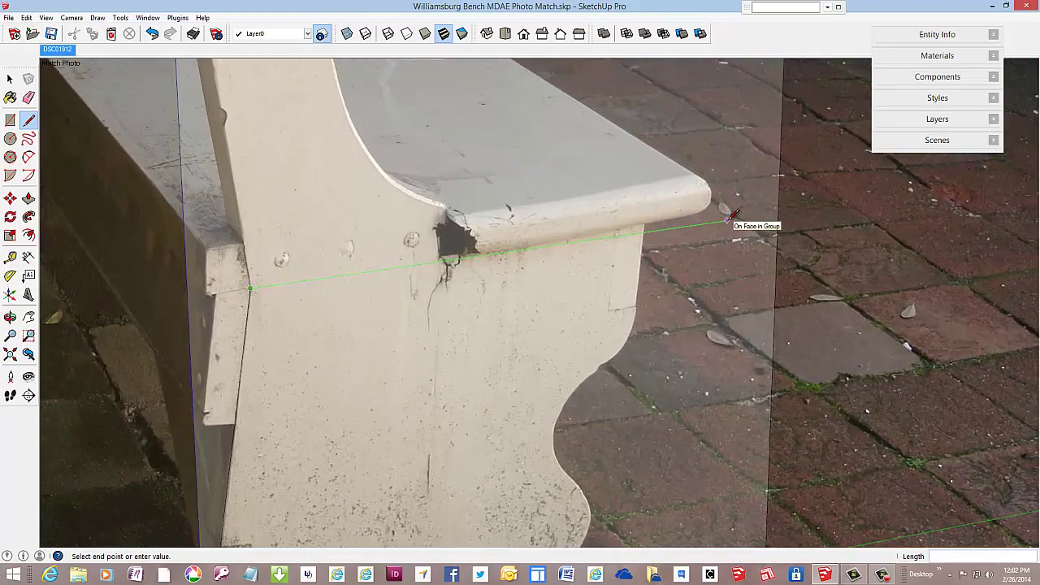
pyautogui.scroll(2, 728, 217)
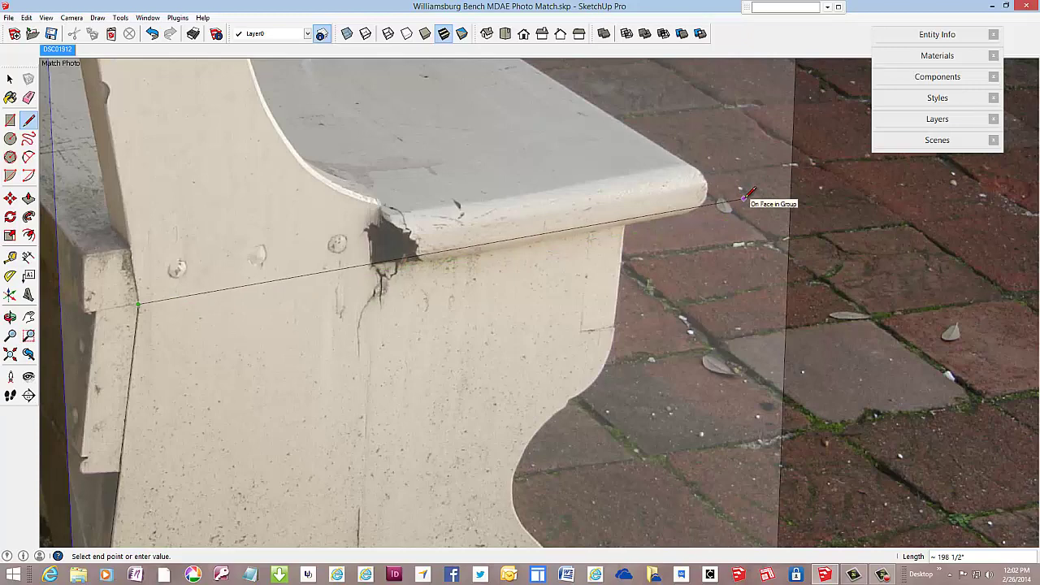
pyautogui.click(745, 195)
pyautogui.scroll(-3, 699, 174)
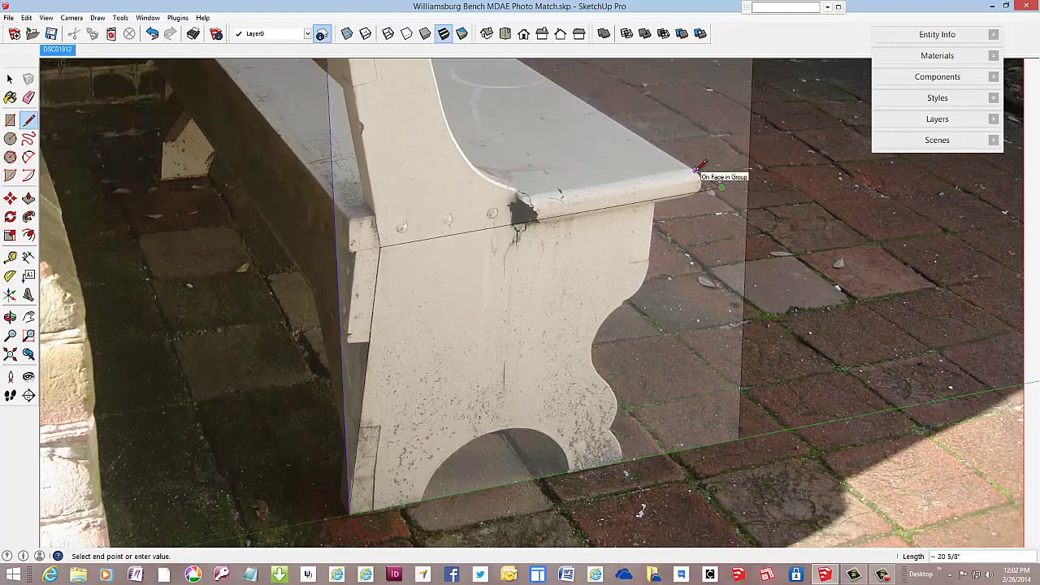
pyautogui.click(696, 171)
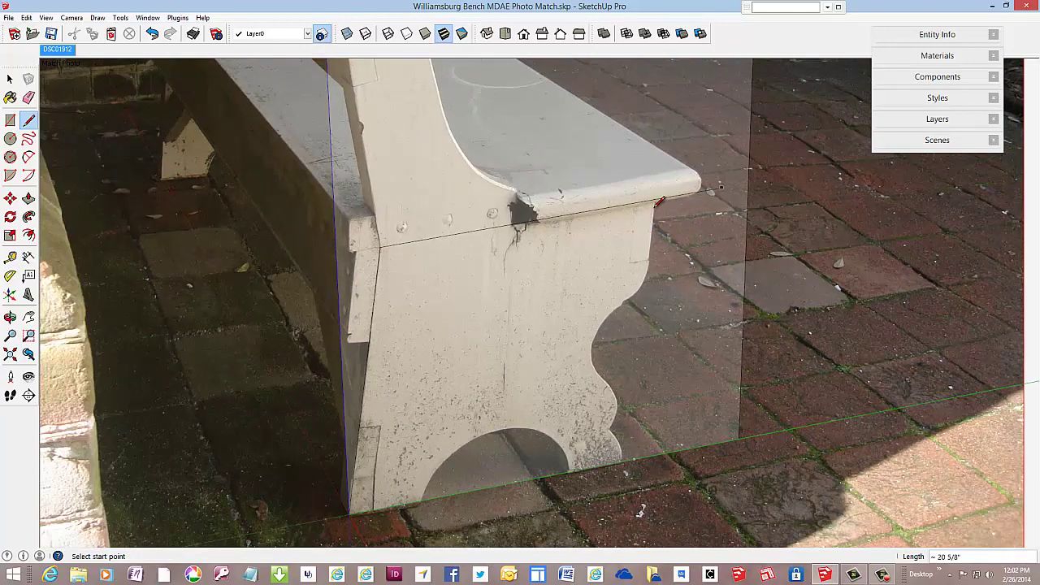
# - Draw a line about 35 3/4" long from the seat's underside down the end panel's straight front edge to the start of the curve
pyautogui.scroll(3, 659, 200)
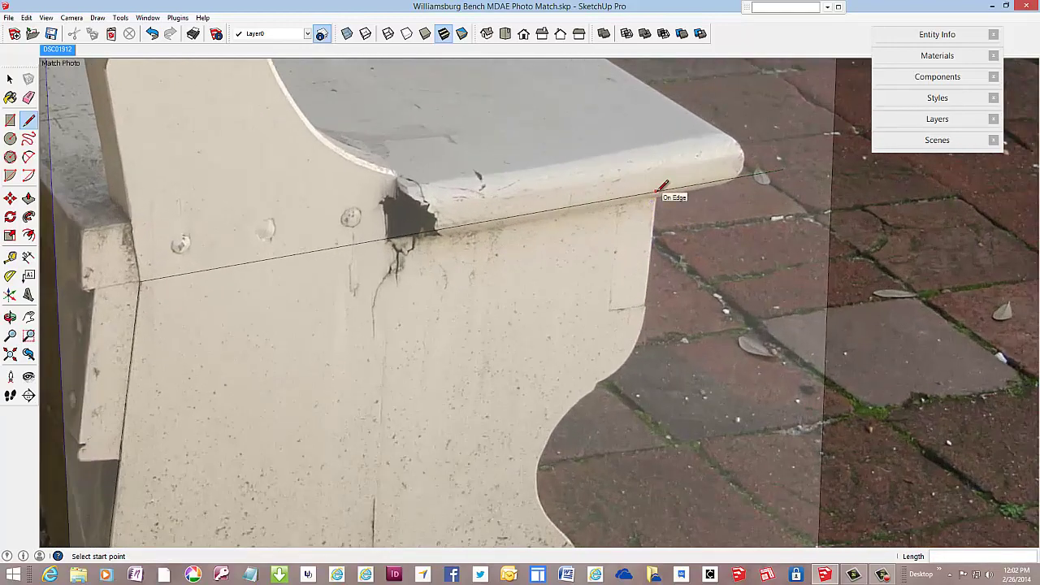
pyautogui.click(655, 193)
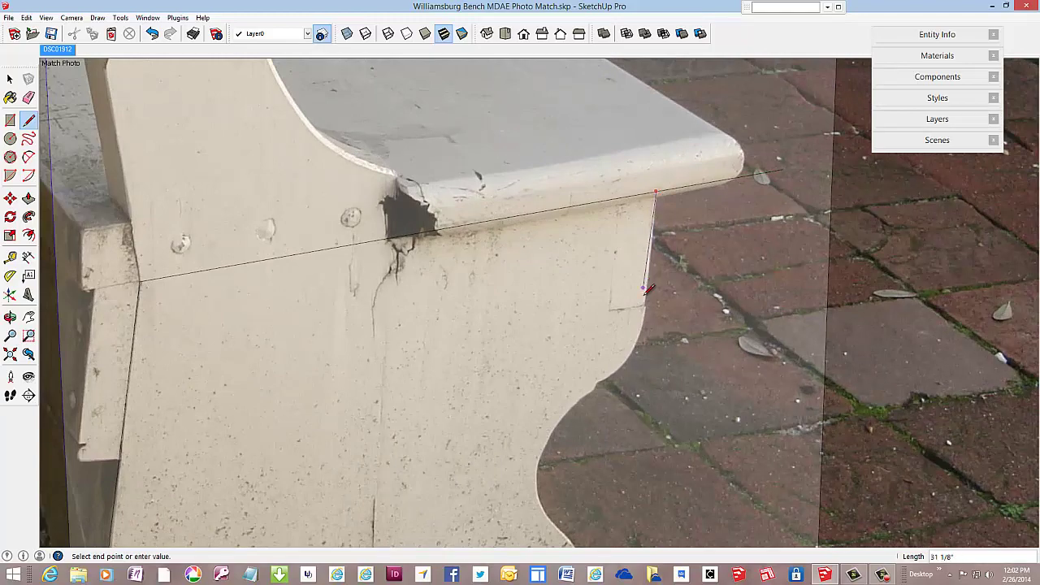
pyautogui.scroll(2, 648, 298)
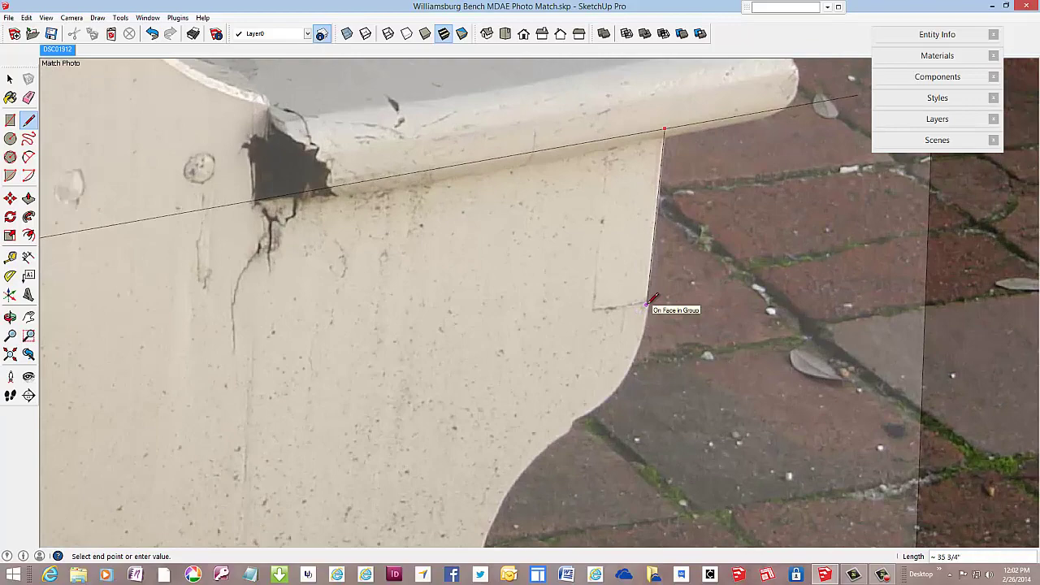
pyautogui.click(646, 304)
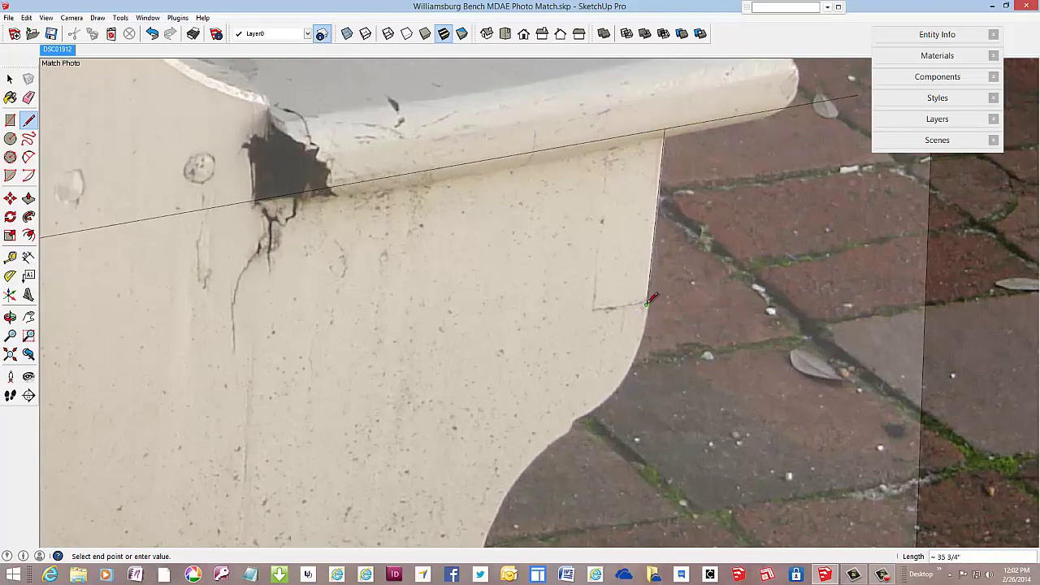
# - Draw an arc from the front edge line's lower end to the notch below, with a bulge of about 3 9/16"
pyautogui.click(34, 158)
pyautogui.scroll(-2, 647, 225)
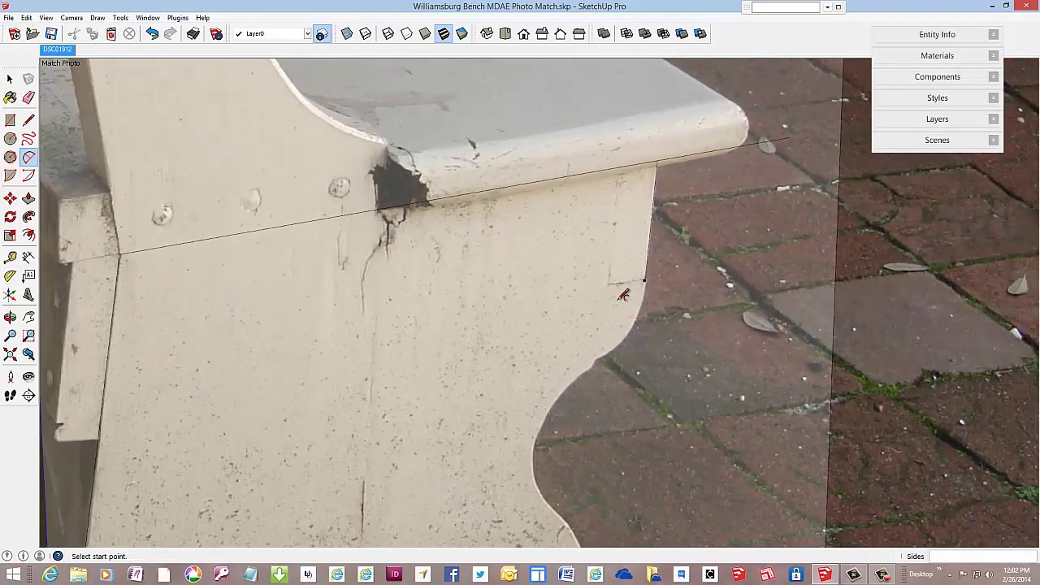
pyautogui.click(646, 280)
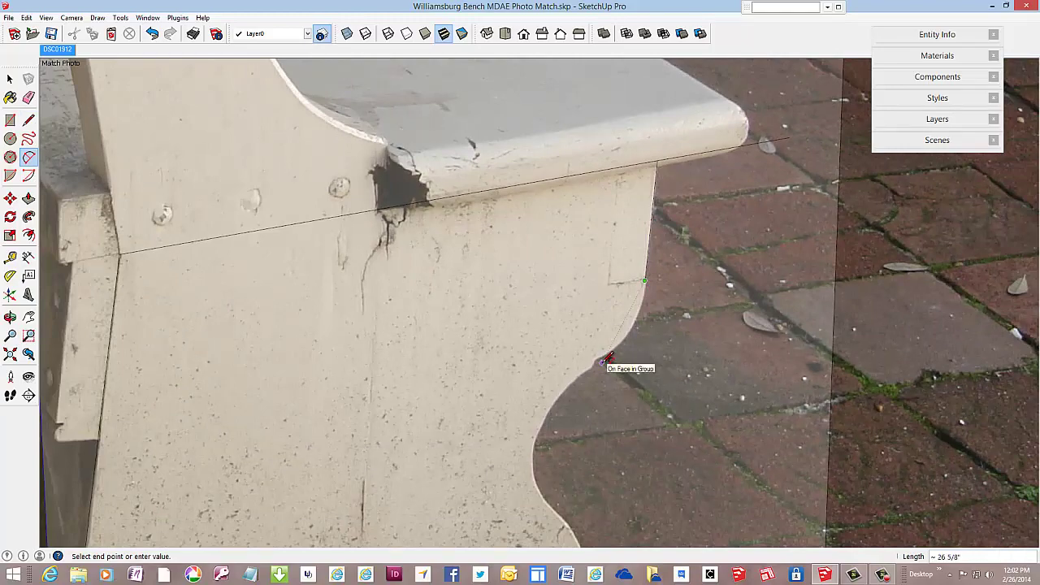
pyautogui.scroll(2, 601, 363)
pyautogui.scroll(2, 599, 362)
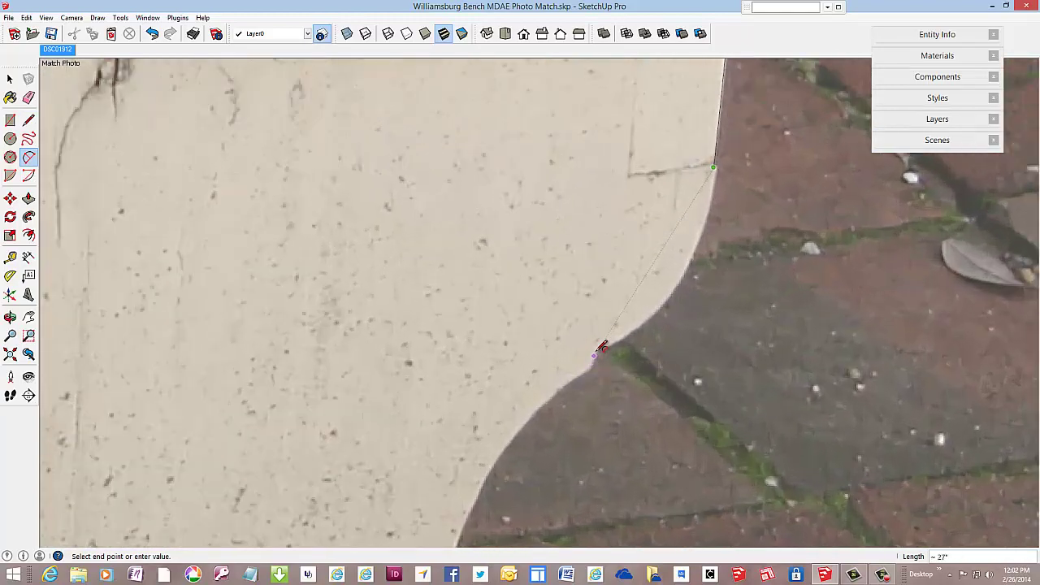
pyautogui.click(597, 351)
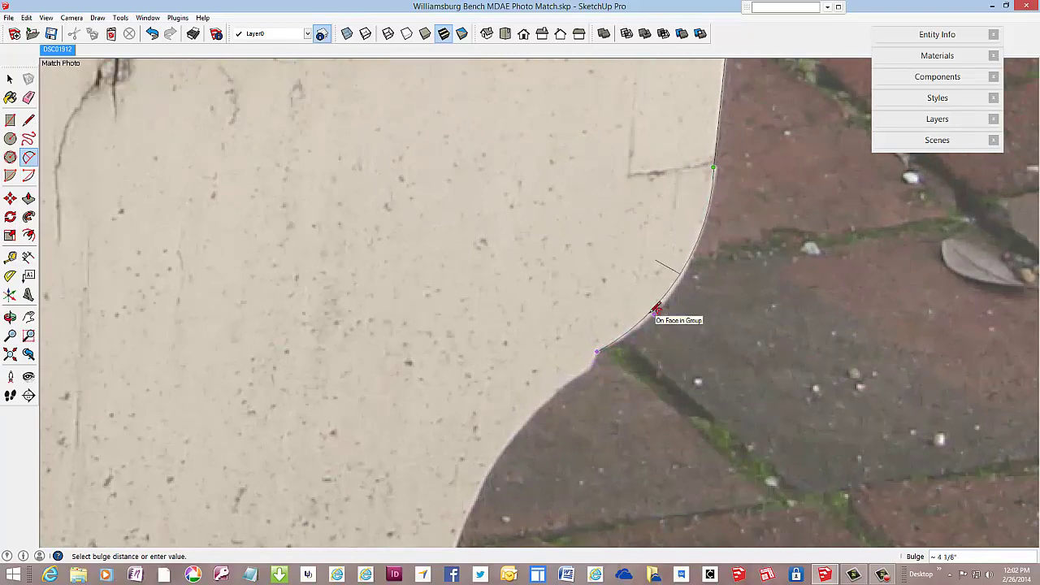
pyautogui.click(654, 309)
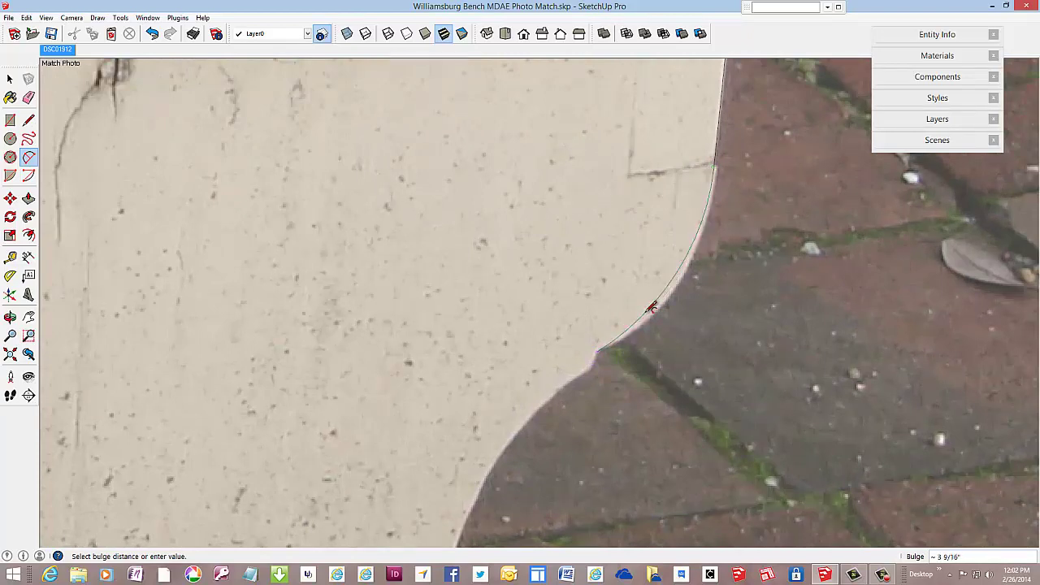
# - Draw a short vertical line about 2 3/16" long down from the lower end of the arc at the notch
pyautogui.click(28, 120)
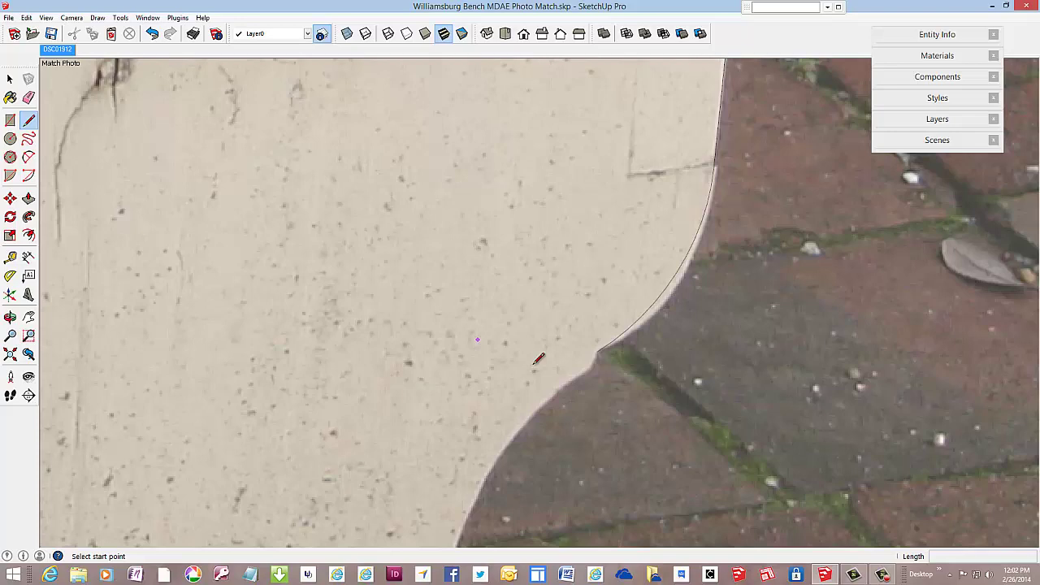
pyautogui.click(598, 351)
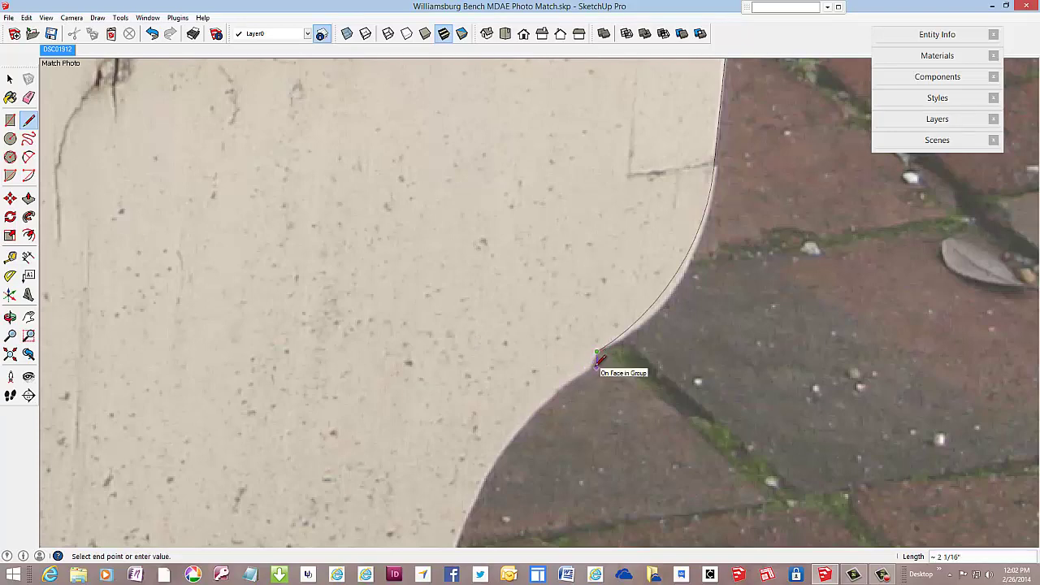
pyautogui.scroll(3, 598, 362)
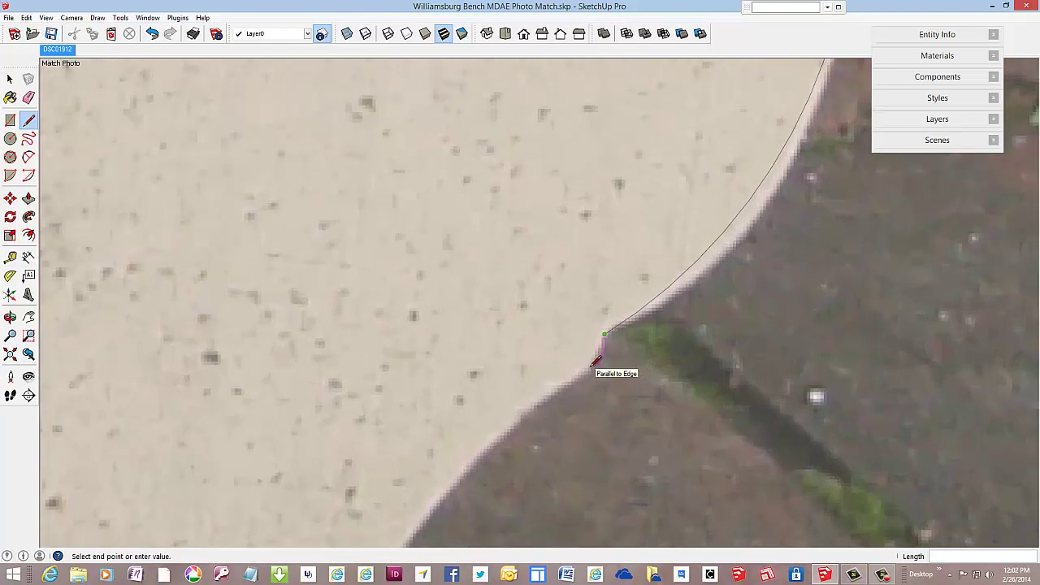
pyautogui.click(603, 369)
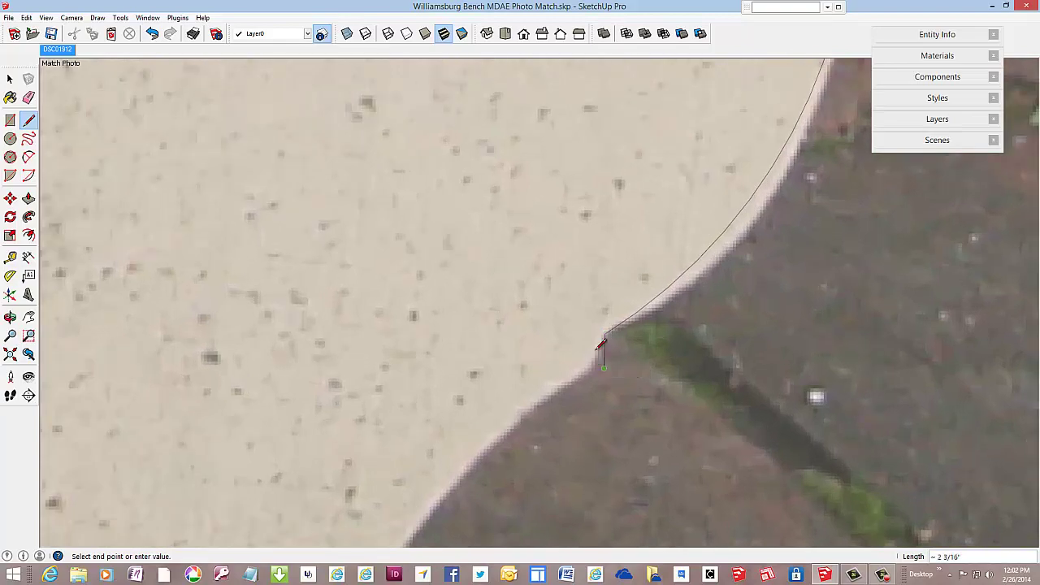
pyautogui.scroll(-5, 611, 262)
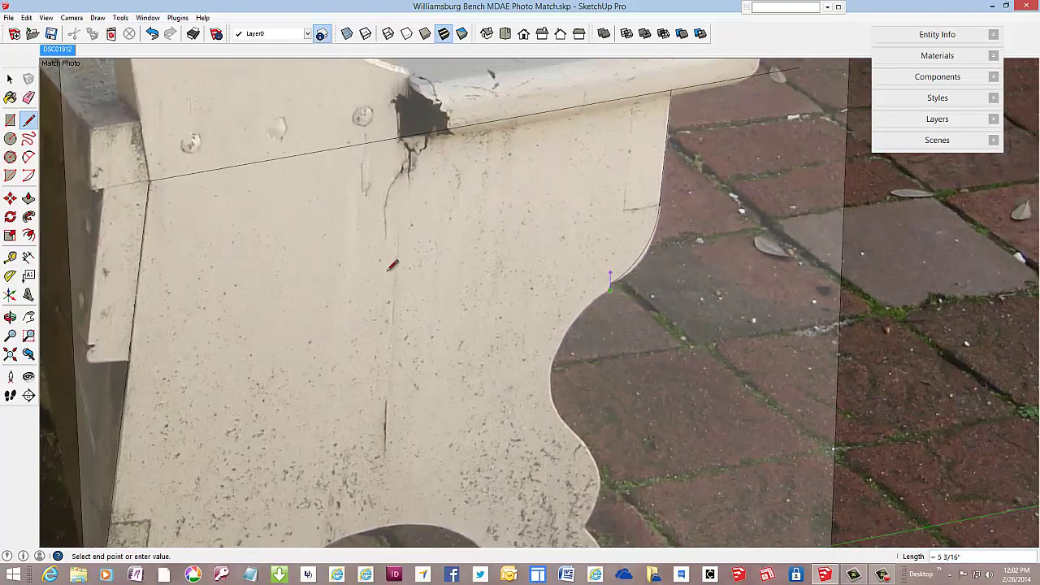
# - Draw an arc with a bulge of about 13 5/8" along the front edge's large concave curve, starting at the short line's lower end
pyautogui.click(29, 157)
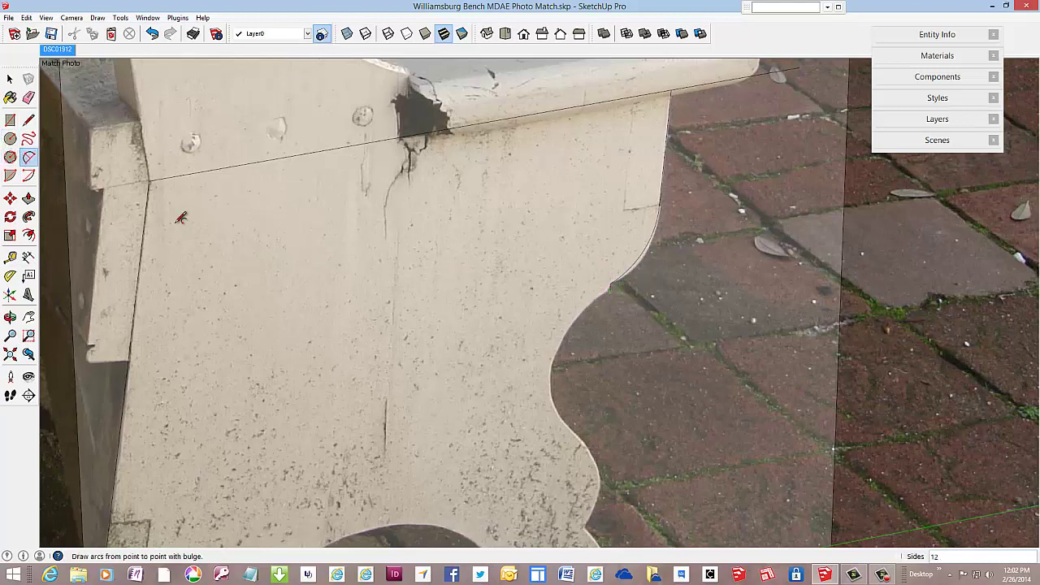
pyautogui.click(613, 287)
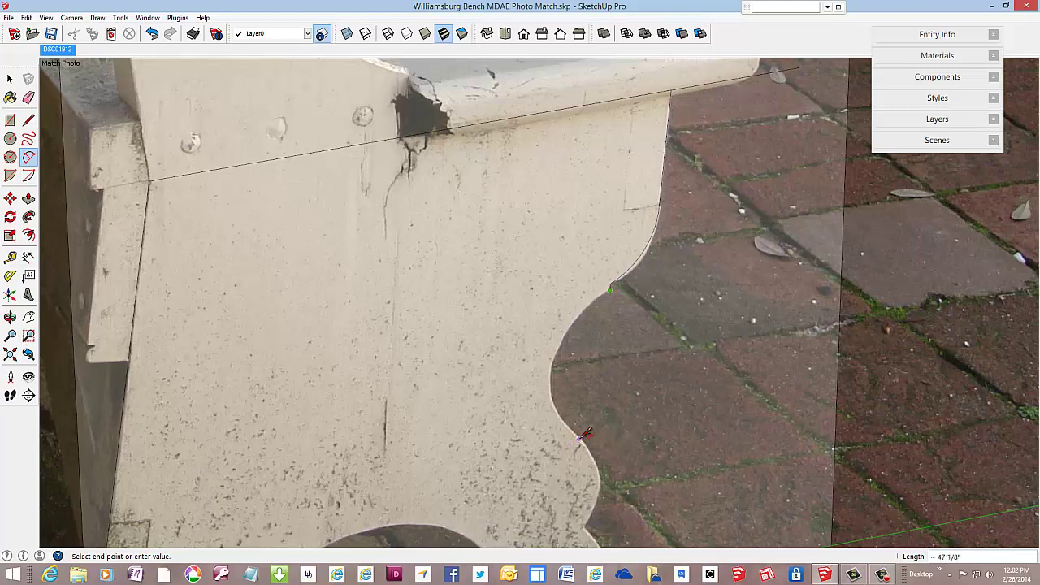
pyautogui.click(580, 437)
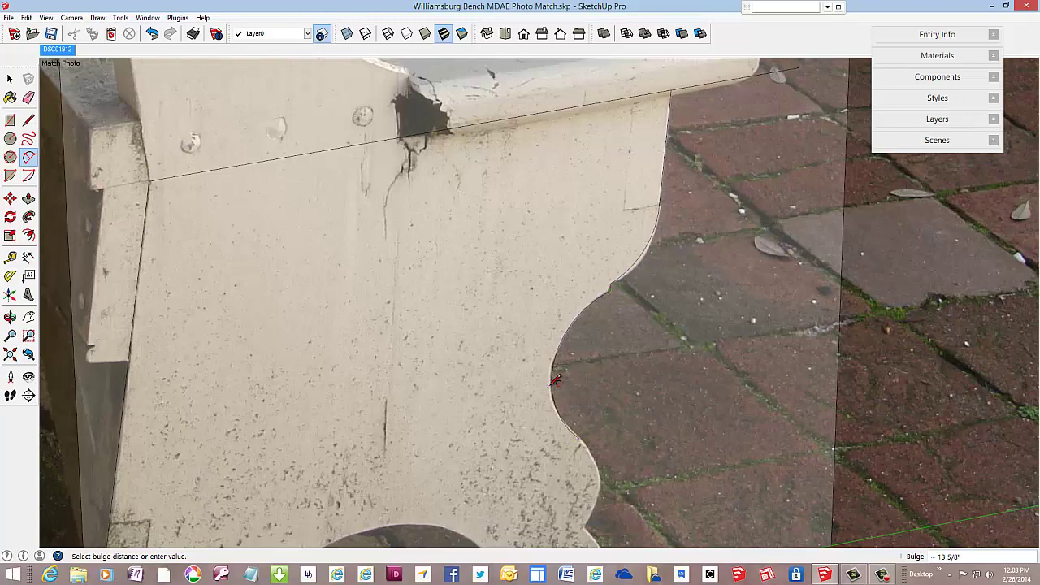
pyautogui.click(555, 380)
pyautogui.scroll(-3, 505, 175)
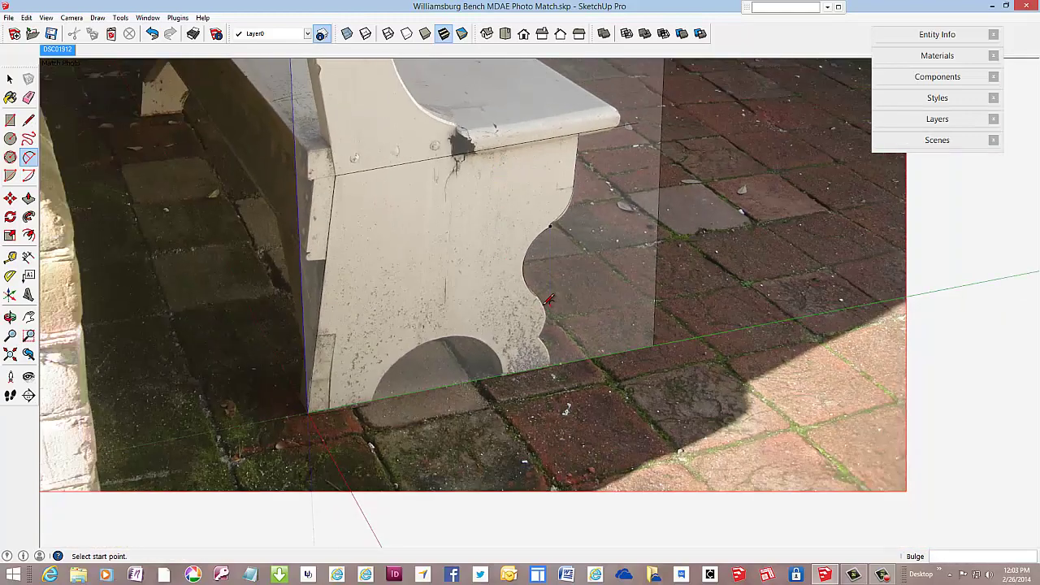
# - Draw an arc about 29 1/2" across, tangent to the concave arc, along the convex curve down to the lower notch
pyautogui.scroll(5, 549, 299)
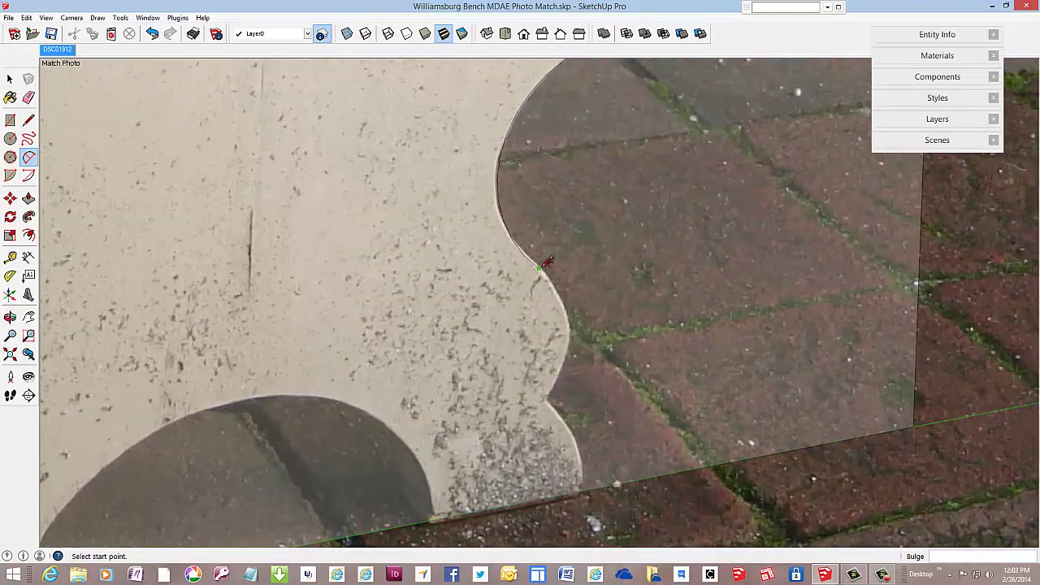
pyautogui.click(540, 267)
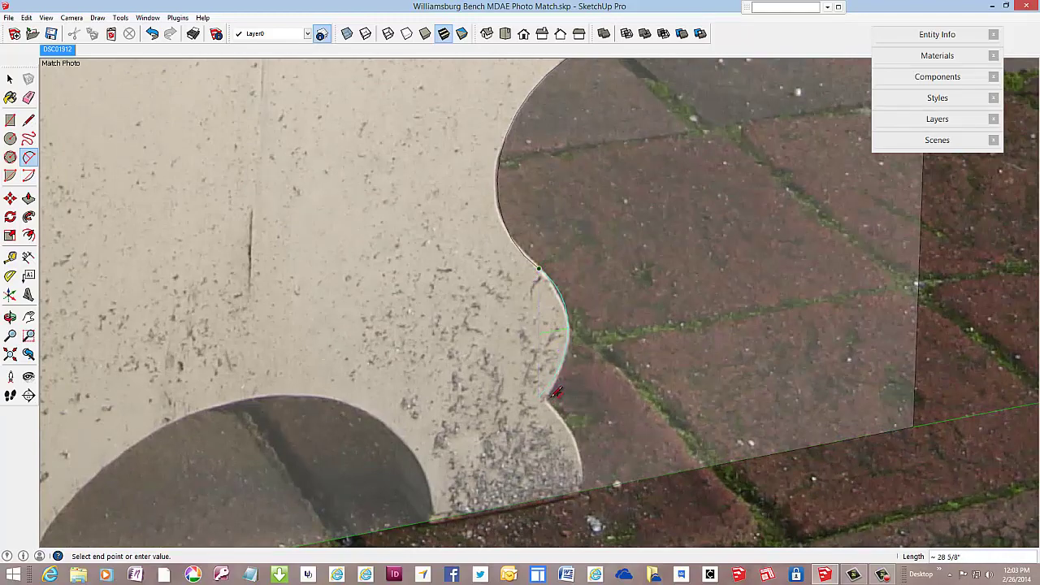
pyautogui.scroll(1, 552, 397)
pyautogui.scroll(2, 552, 397)
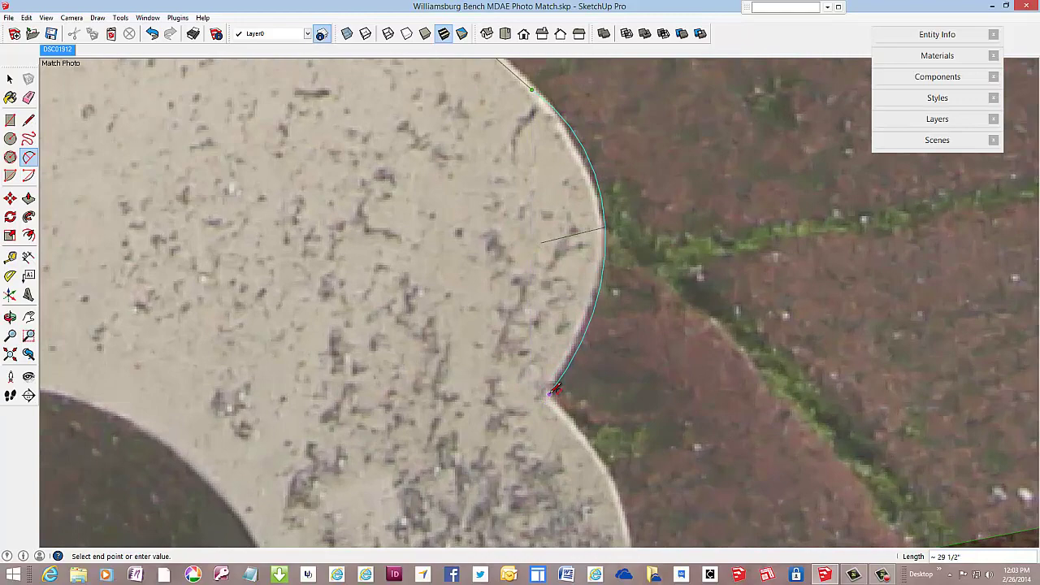
pyautogui.click(552, 390)
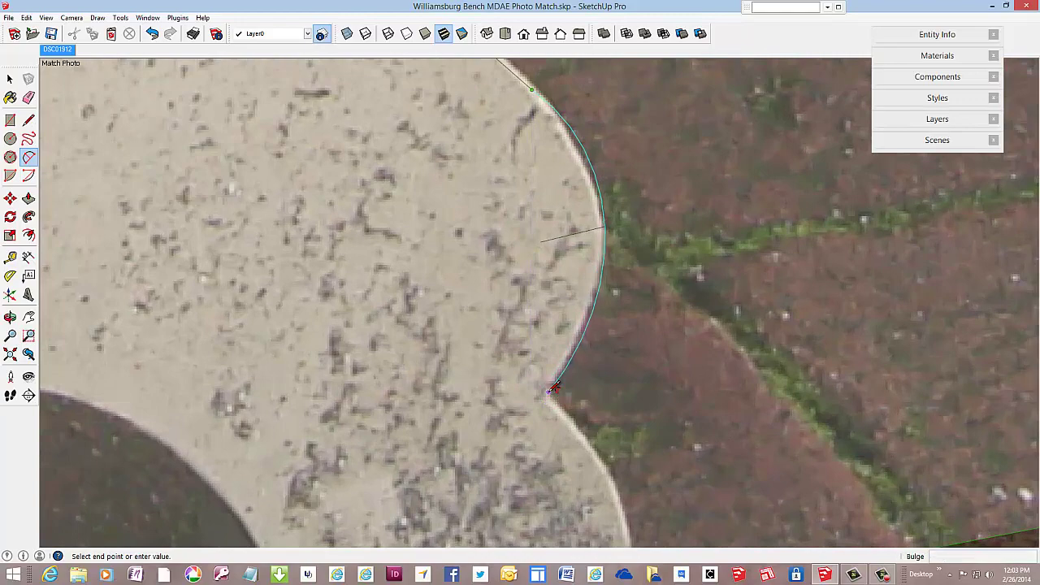
pyautogui.click(552, 389)
pyautogui.scroll(-3, 487, 237)
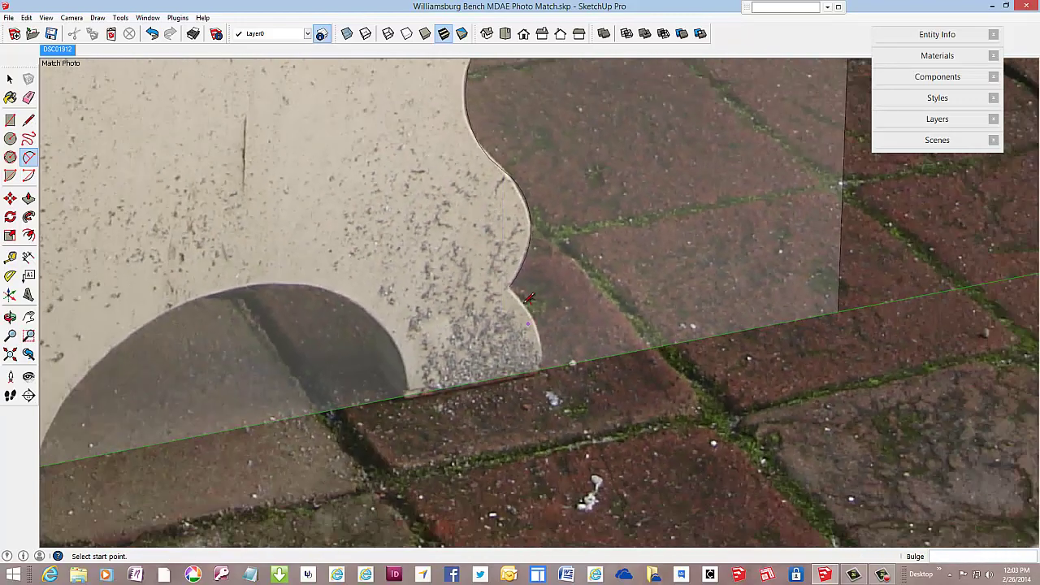
# - Draw an arc with a bulge of about 3 5/8" from the lower notch to the front foot's corner on the green axis
pyautogui.click(510, 285)
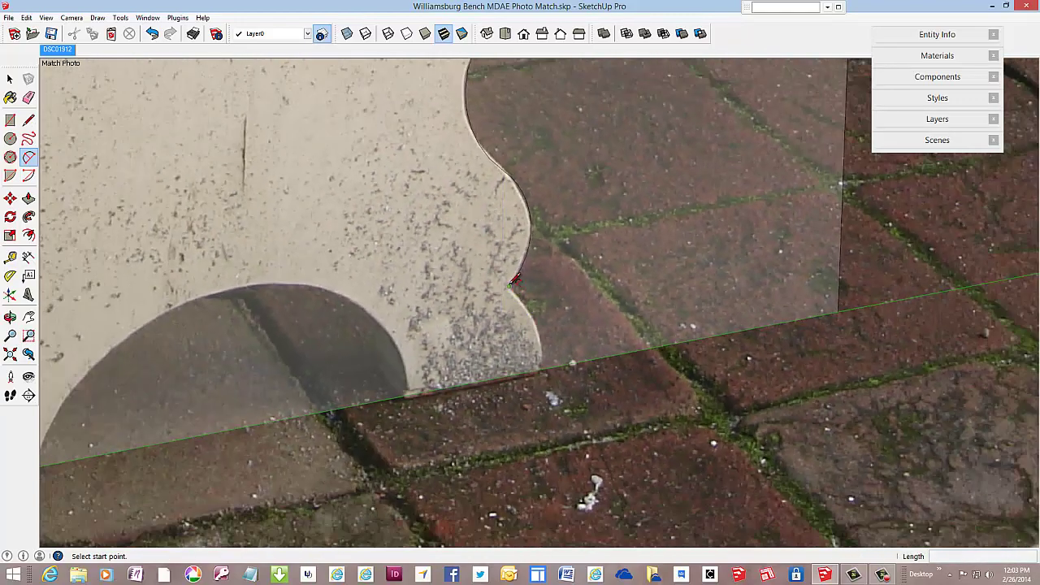
pyautogui.click(547, 360)
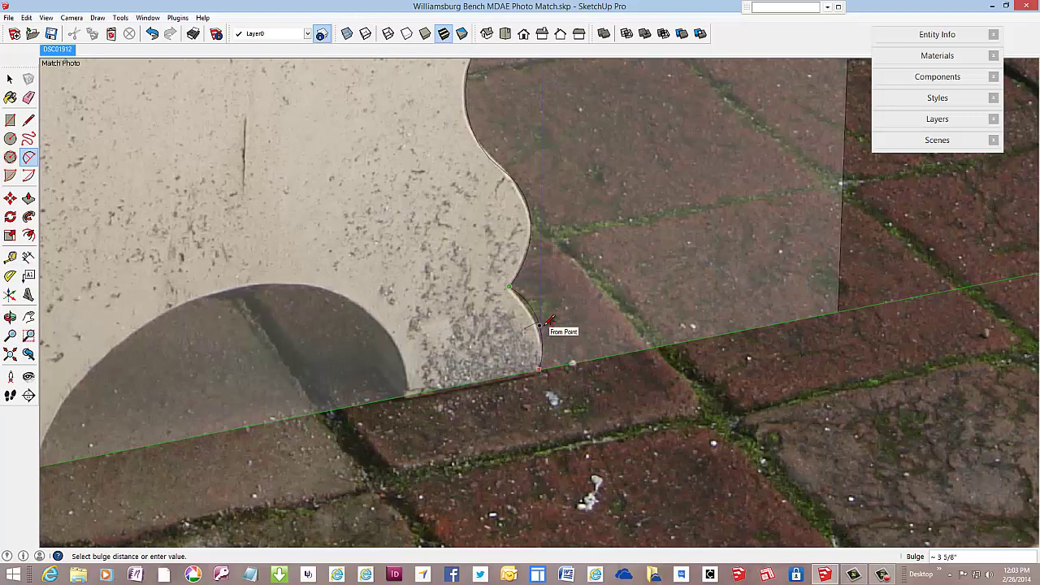
pyautogui.click(541, 324)
pyautogui.scroll(-4, 502, 231)
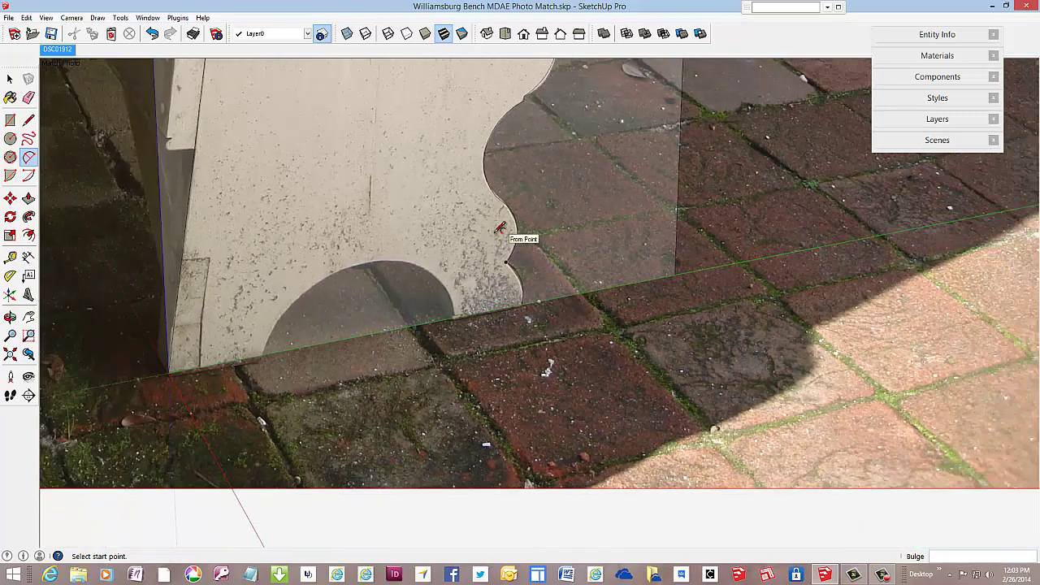
# - Close the end panel outline with a line about 162 1/8" long from the front foot's corner to the origin
pyautogui.press('l')
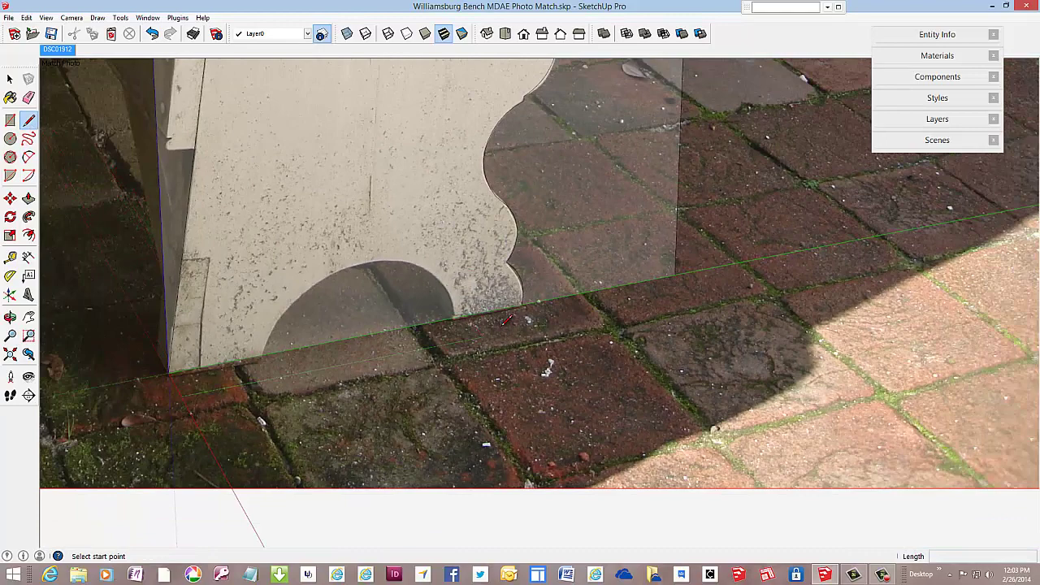
pyautogui.click(522, 303)
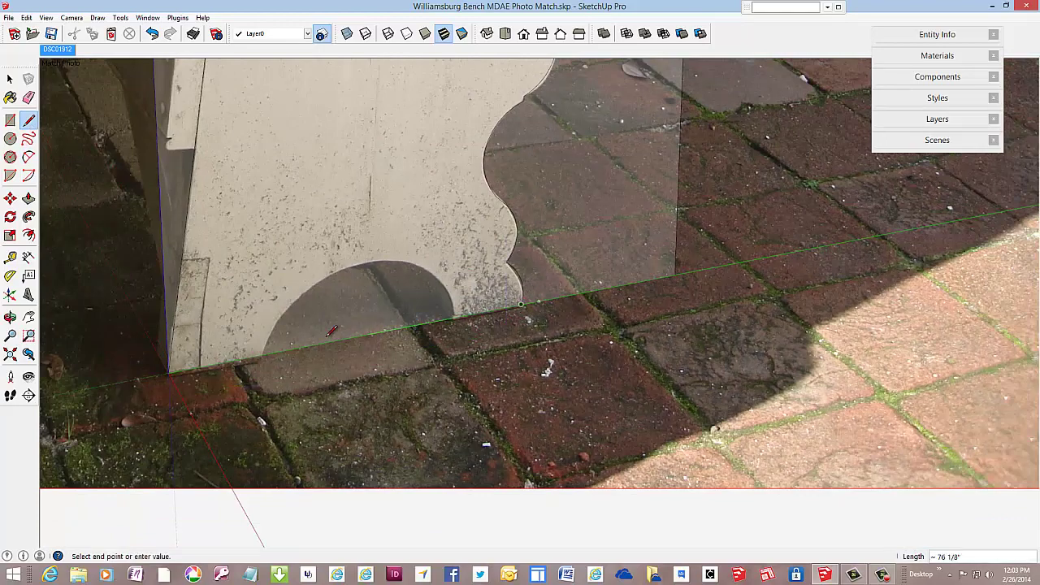
pyautogui.click(170, 371)
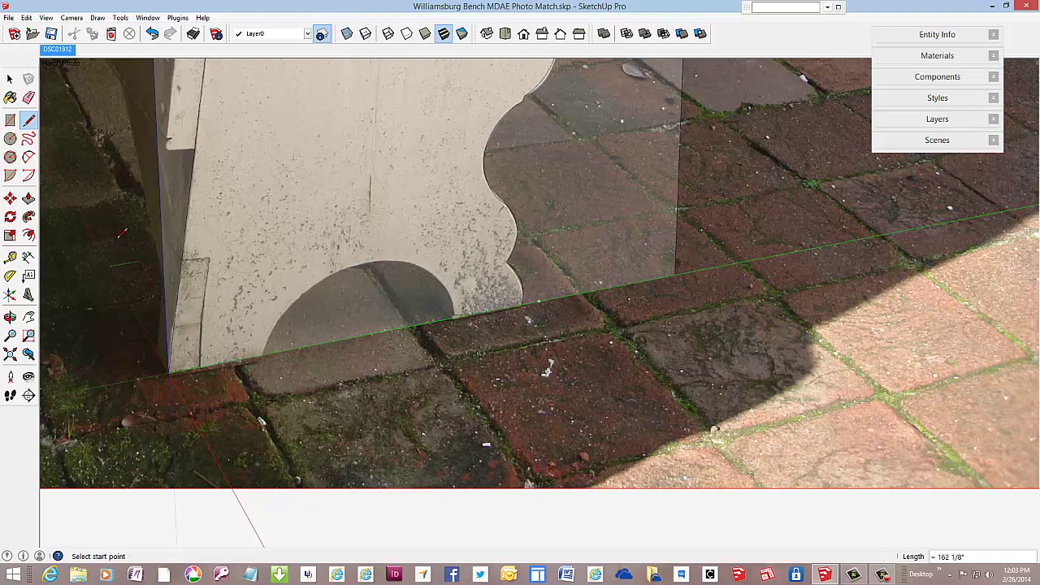
# - Make a component named Side from the end panel face and its bounding edges
pyautogui.click(10, 78)
pyautogui.click(389, 220)
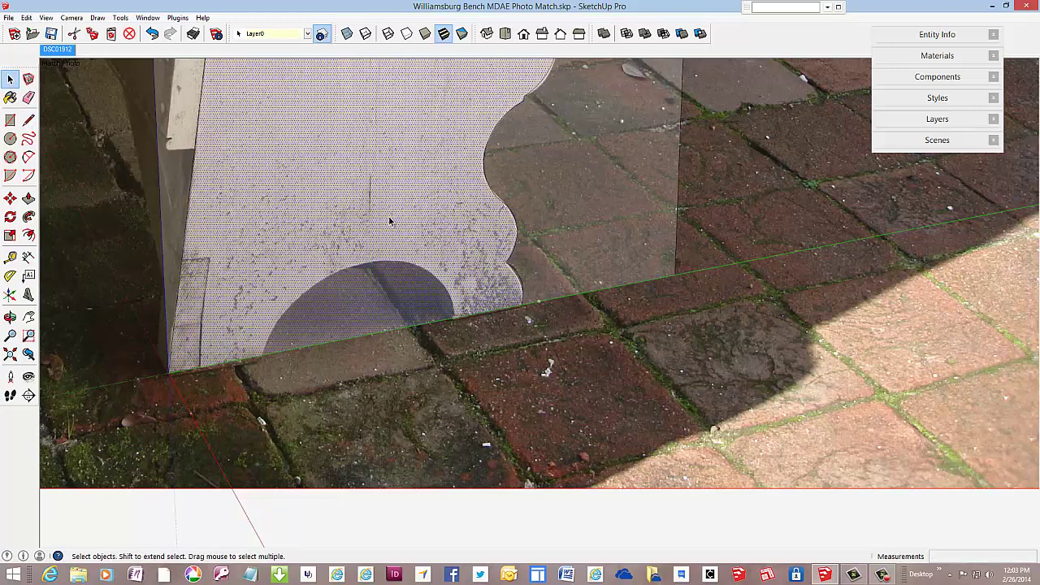
pyautogui.scroll(-3, 496, 318)
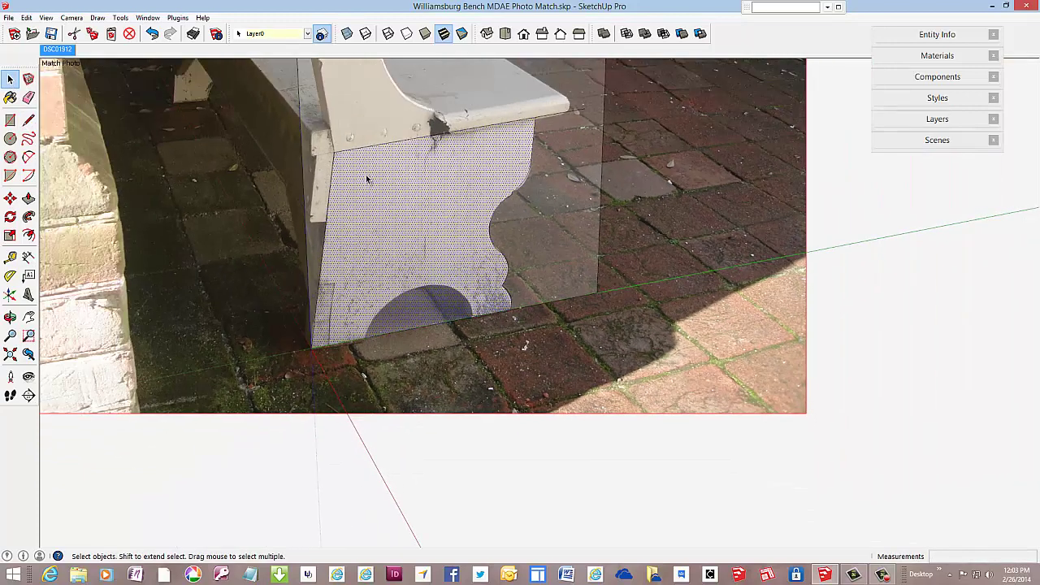
pyautogui.scroll(2, 365, 175)
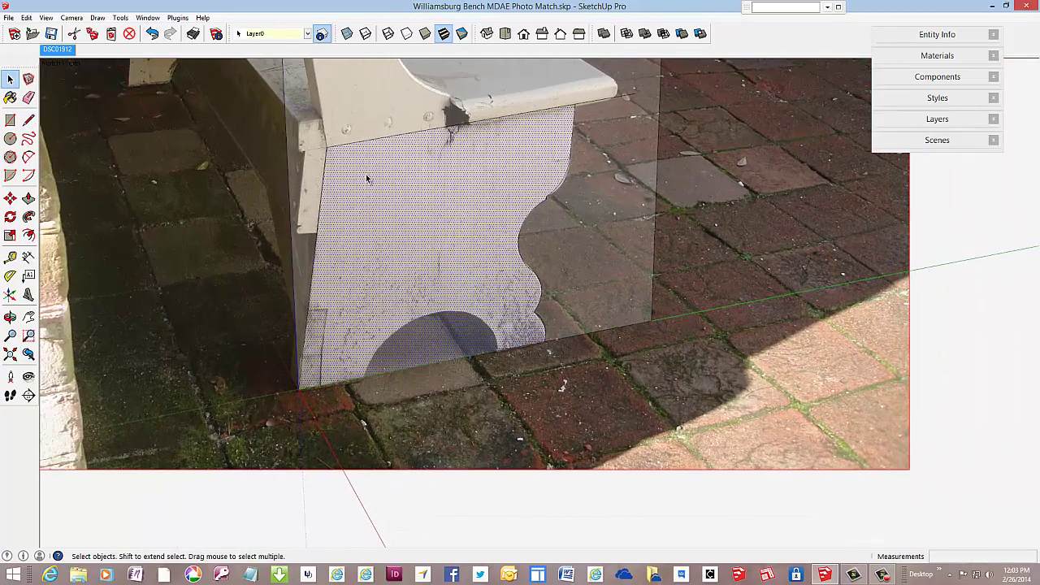
pyautogui.doubleClick(373, 215)
pyautogui.rightClick(374, 216)
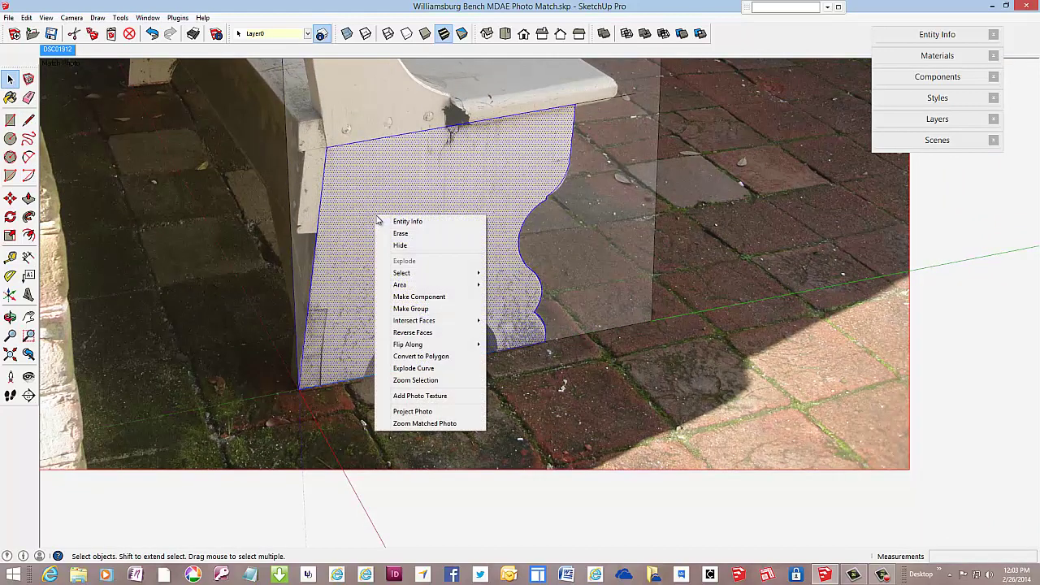
pyautogui.click(397, 297)
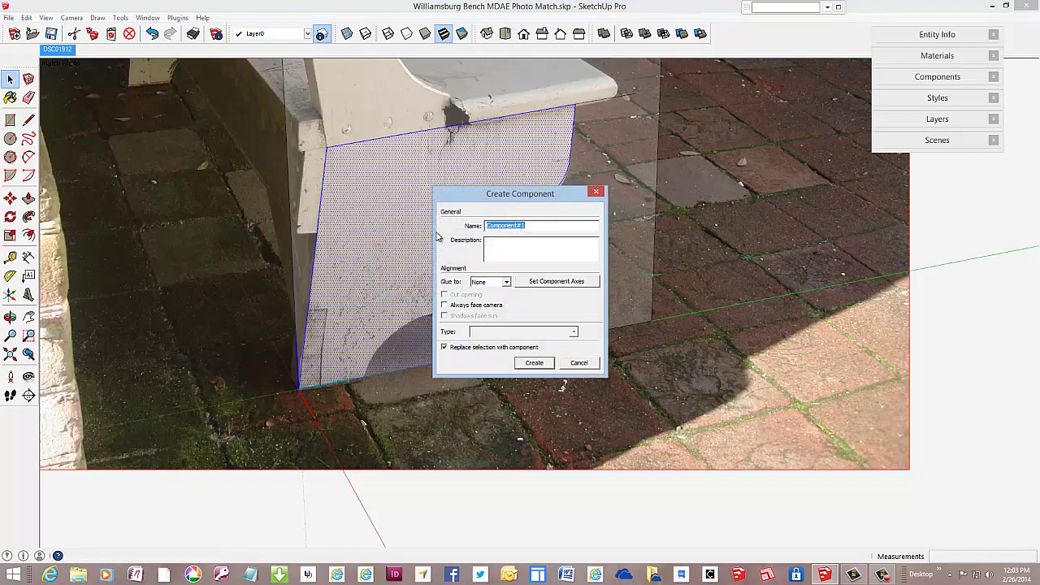
pyautogui.write('Side')
pyautogui.press('Return')
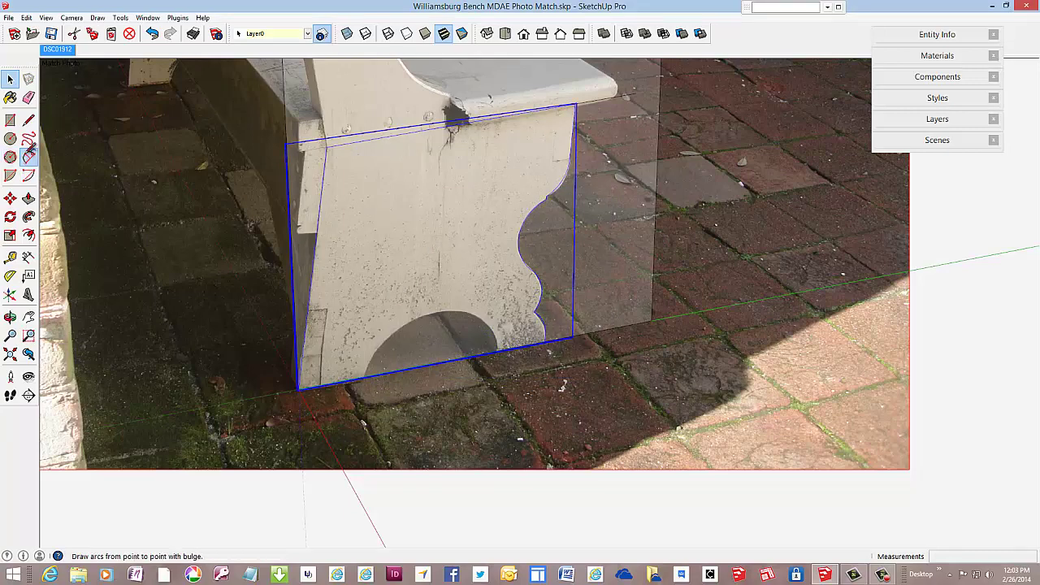
# - Open the Side component for editing and draw the arched foot cutout along its lower edge with a bulge of about 34 3/4"
pyautogui.click(29, 155)
pyautogui.rightClick(364, 297)
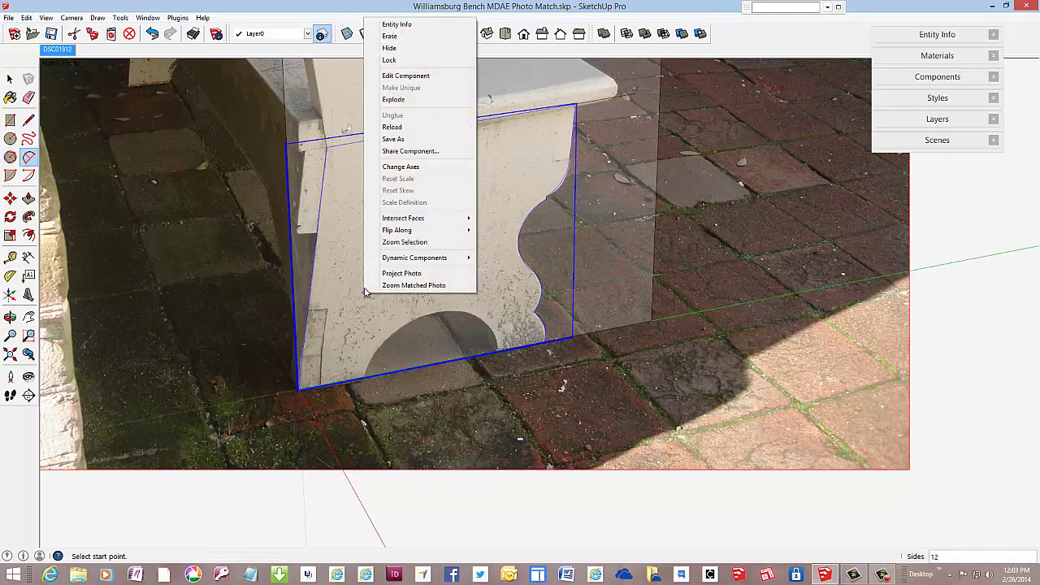
pyautogui.click(400, 75)
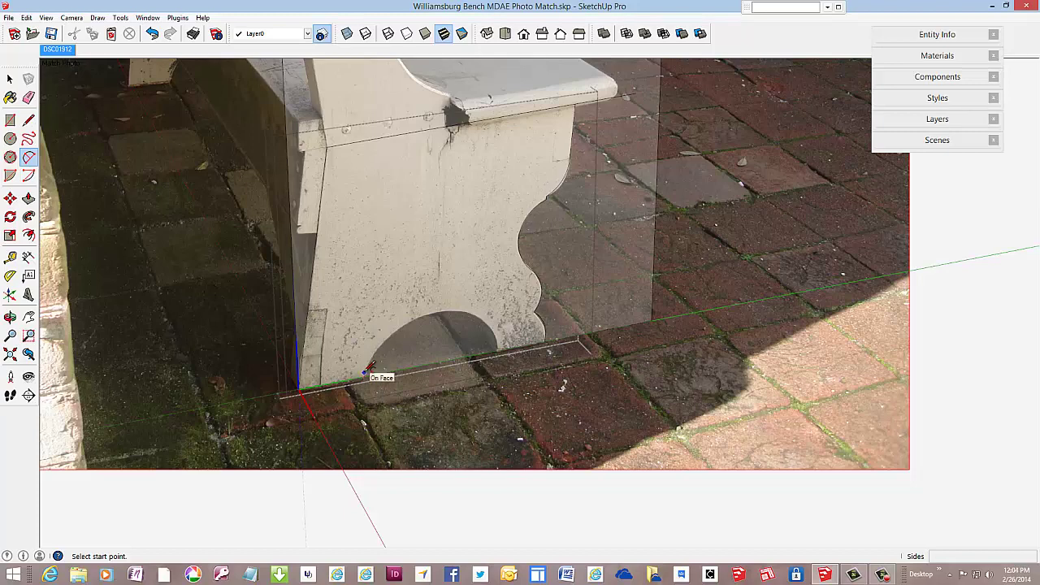
pyautogui.click(364, 376)
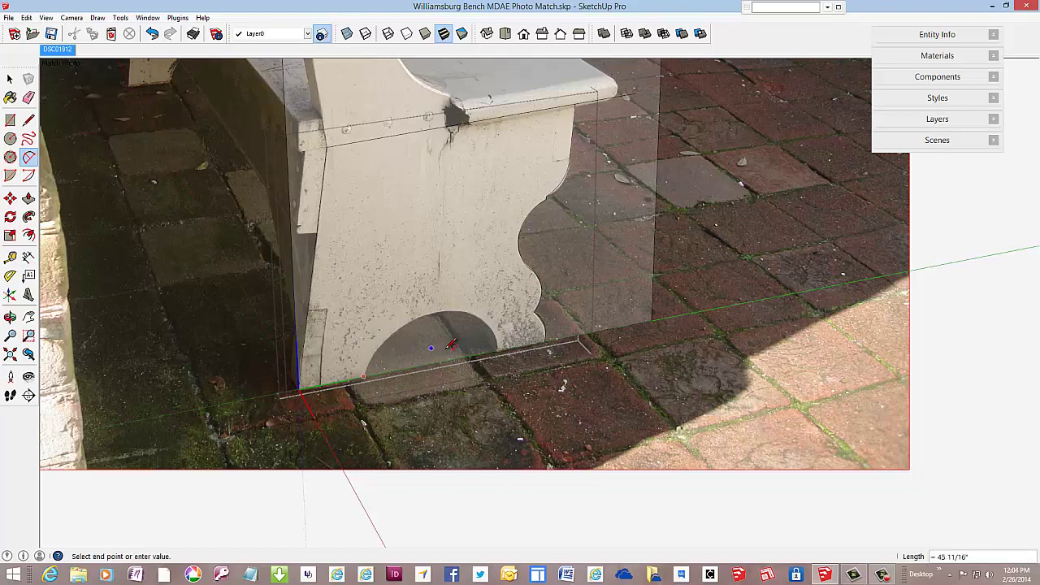
pyautogui.click(498, 350)
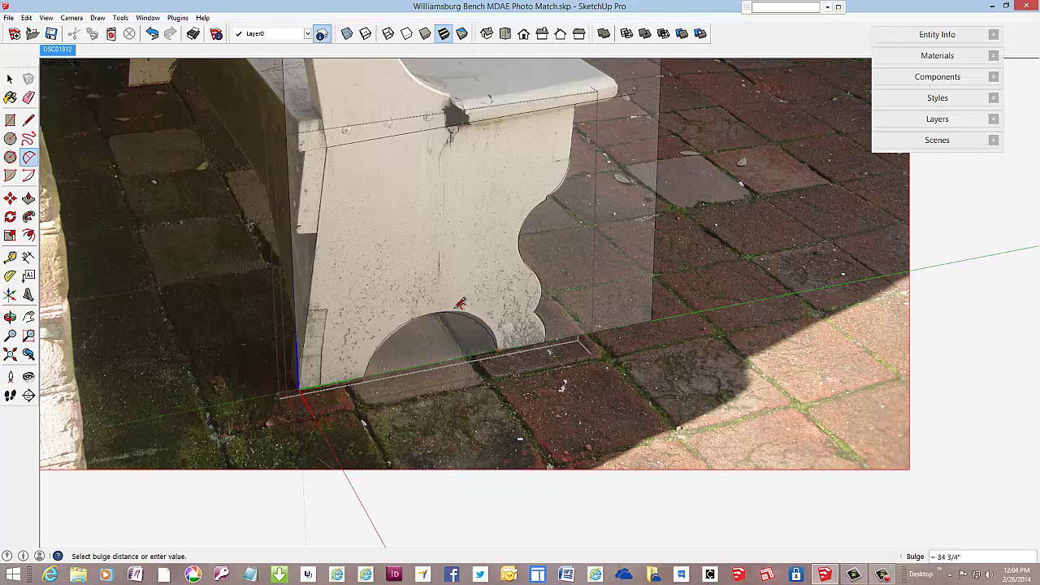
pyautogui.click(459, 306)
pyautogui.scroll(-3, 471, 309)
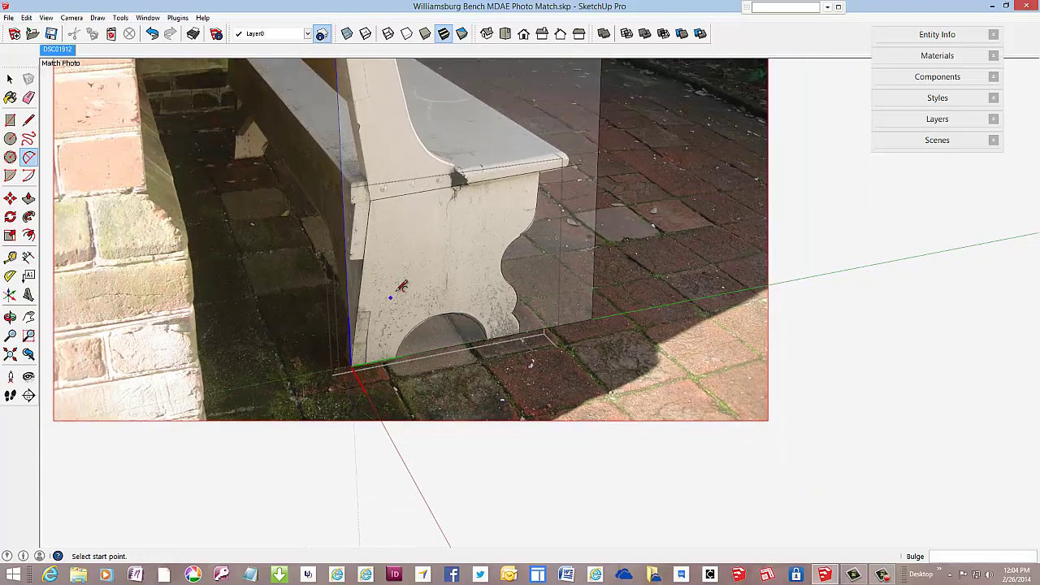
pyautogui.click(28, 97)
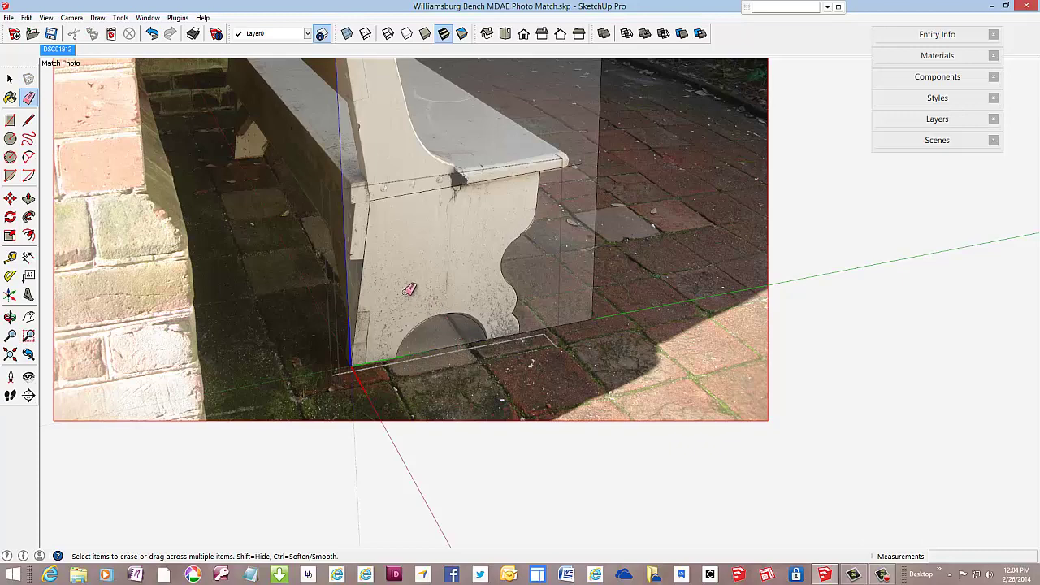
pyautogui.scroll(2, 406, 292)
pyautogui.scroll(-2, 451, 404)
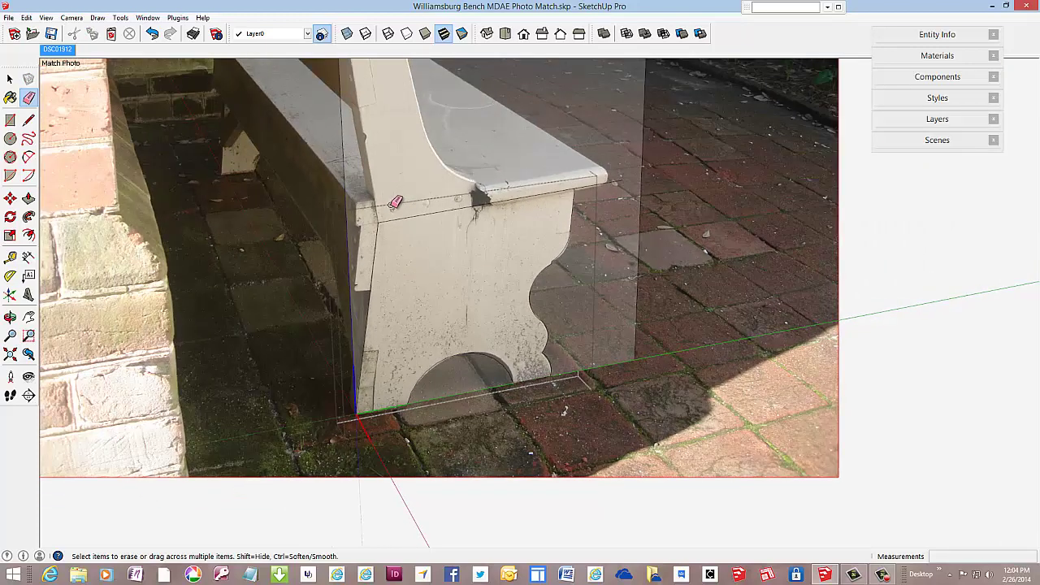
# - Draw a line about 213 15/16" long from the end panel's upper rear corner up the backrest upright's rear edge to its rounded top
pyautogui.click(28, 120)
pyautogui.scroll(-1, 412, 410)
pyautogui.scroll(-2, 411, 414)
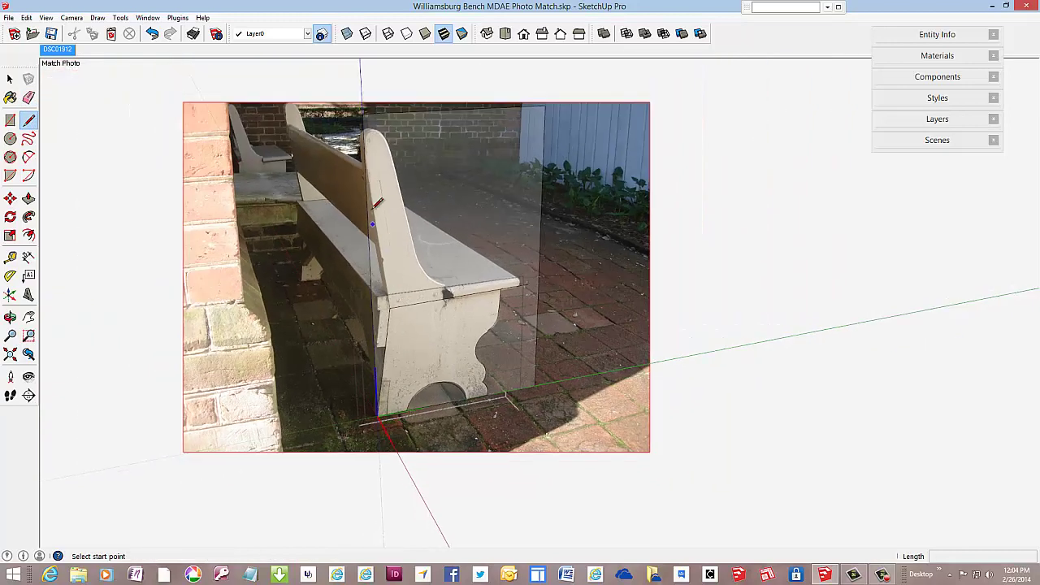
pyautogui.scroll(4, 375, 207)
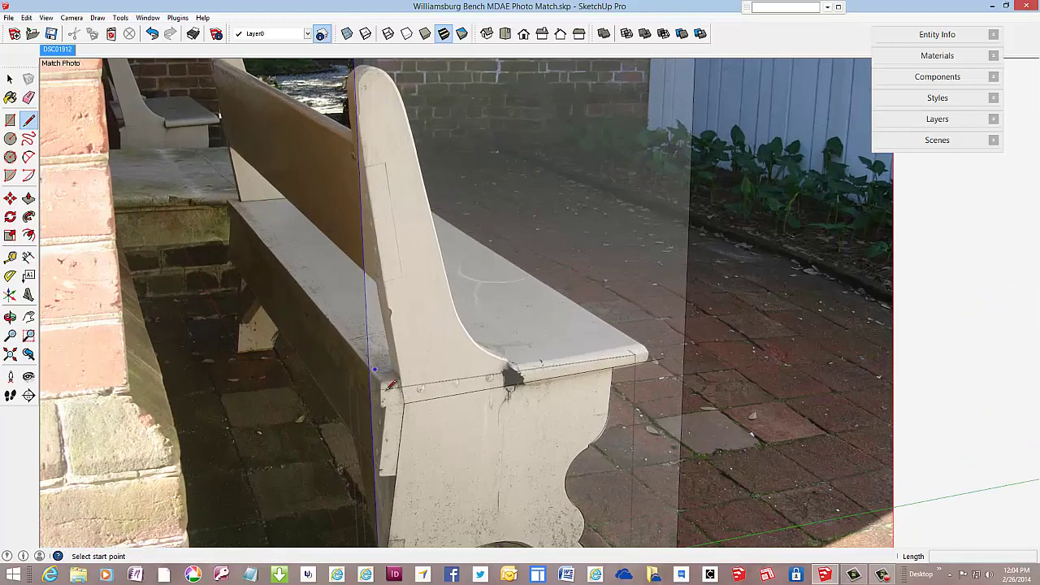
pyautogui.click(404, 402)
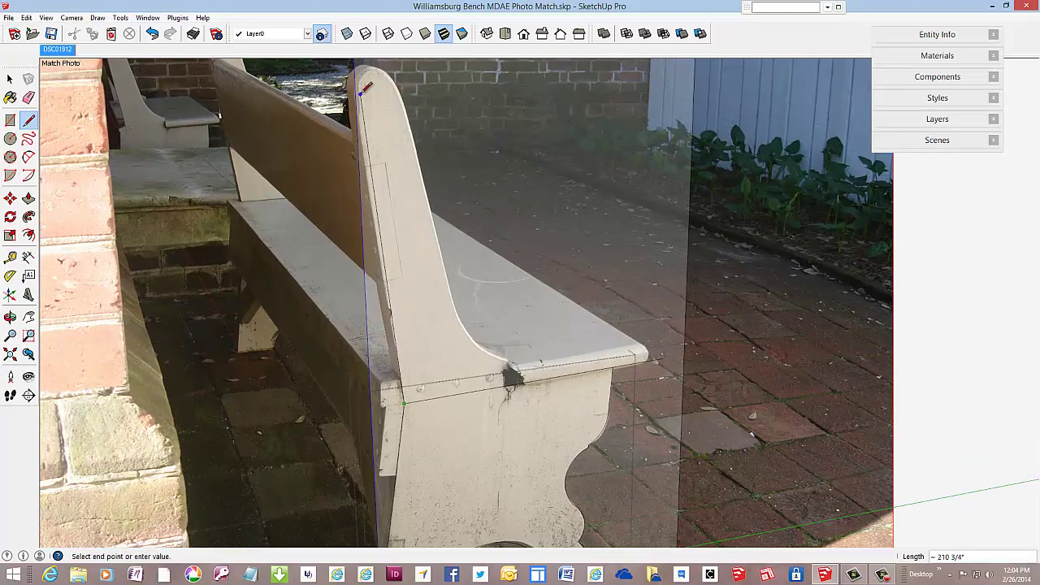
pyautogui.scroll(2, 361, 95)
pyautogui.scroll(-3, 360, 95)
pyautogui.scroll(1, 351, 65)
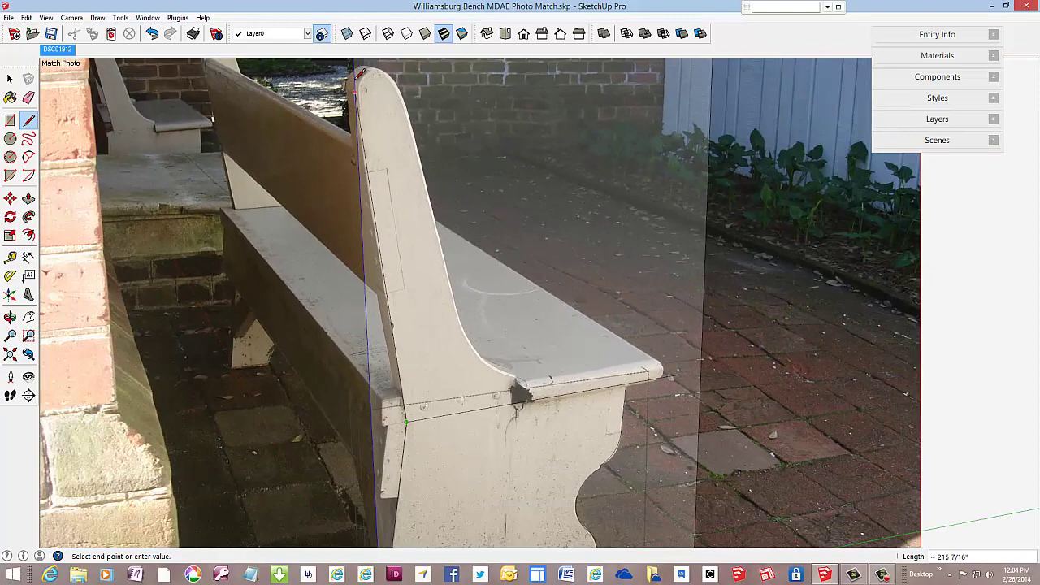
pyautogui.scroll(1, 347, 57)
pyautogui.scroll(1, 348, 57)
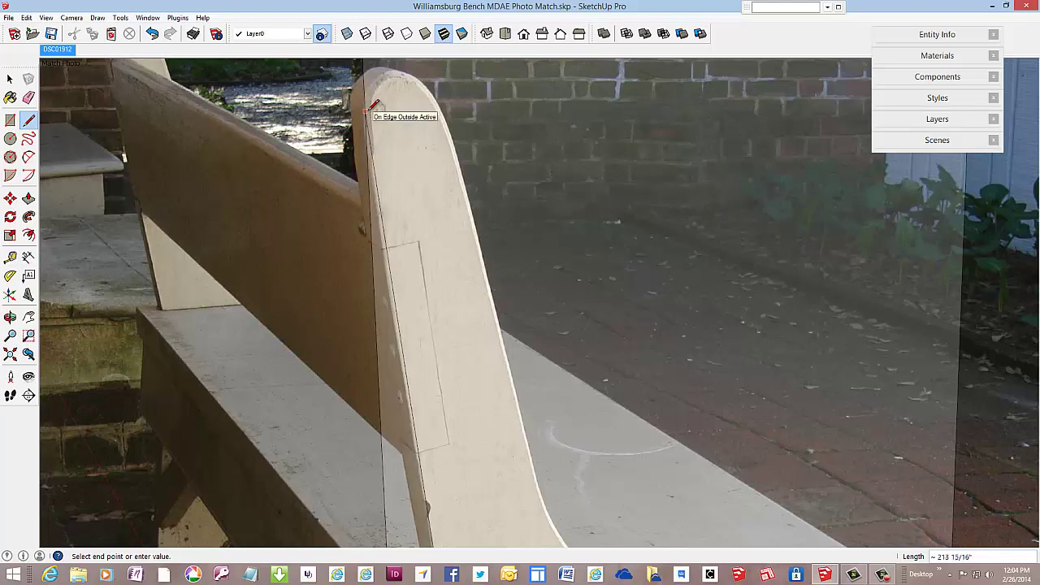
pyautogui.click(366, 111)
# - Try an arc about 24 5/8" across over the upright's rounded top, starting at the rear line's upper end
pyautogui.click(29, 157)
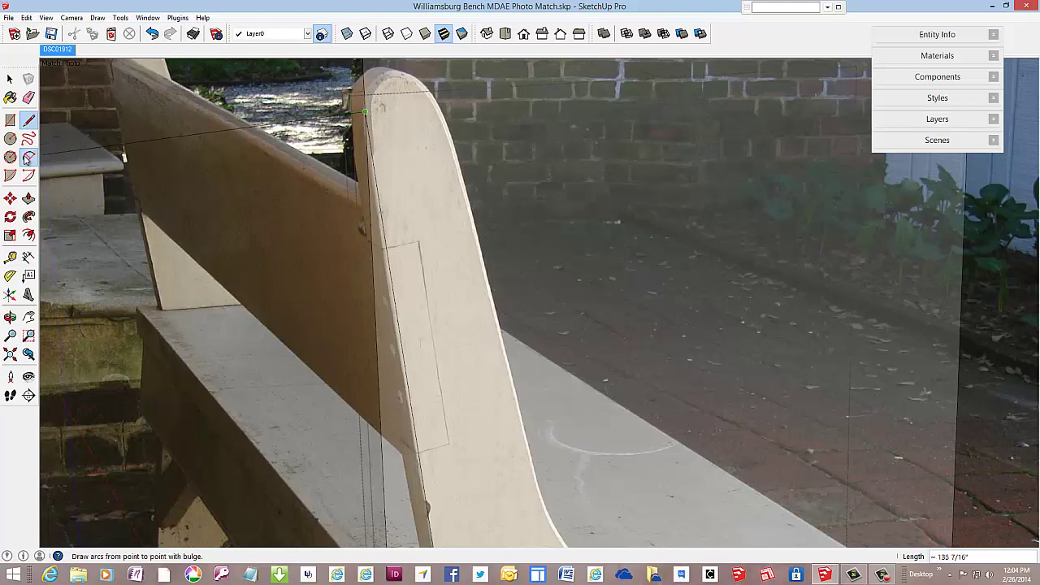
pyautogui.click(365, 111)
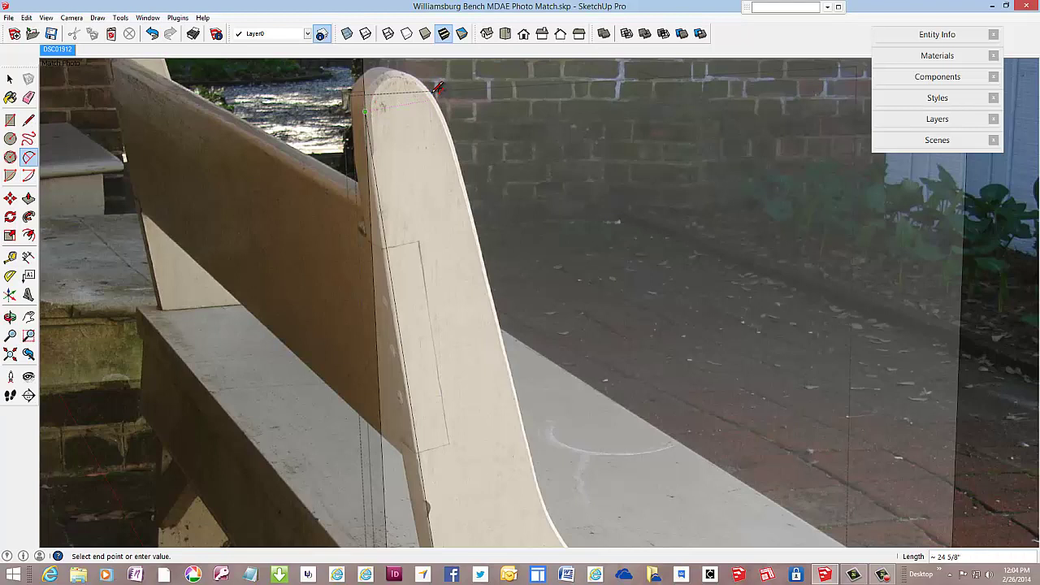
pyautogui.click(432, 86)
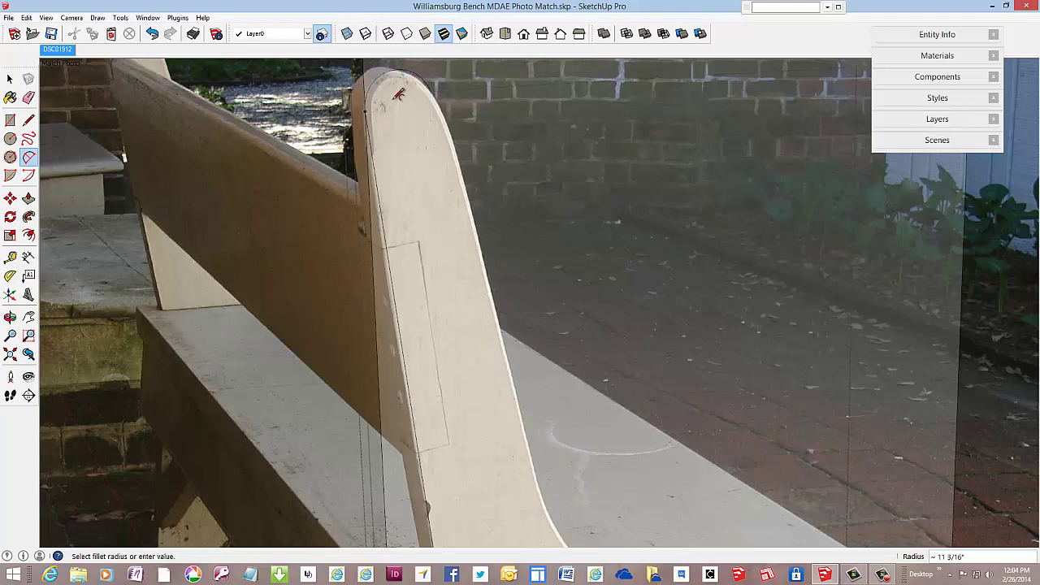
pyautogui.click(399, 95)
pyautogui.press('l')
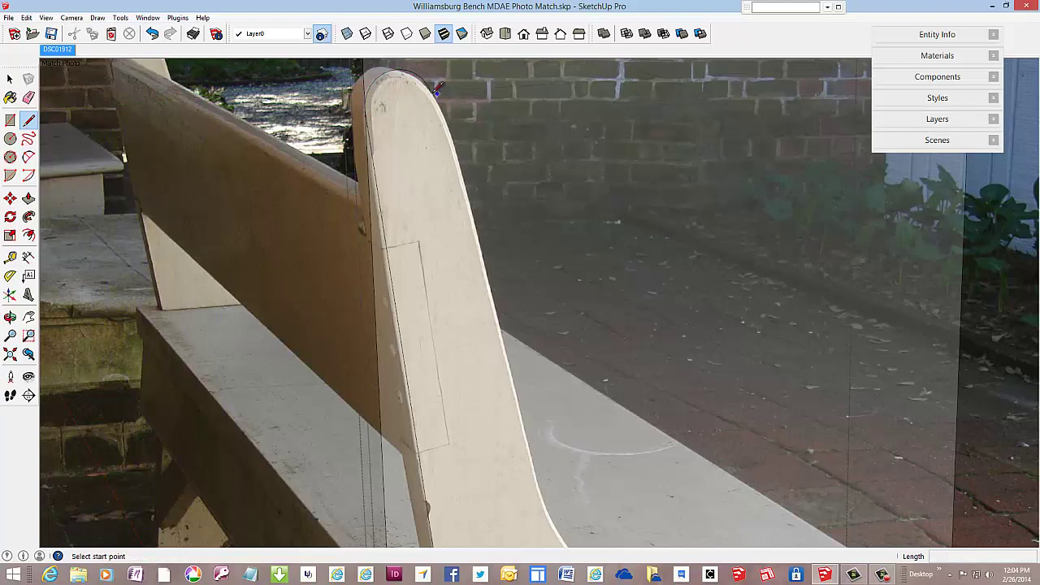
pyautogui.click(431, 90)
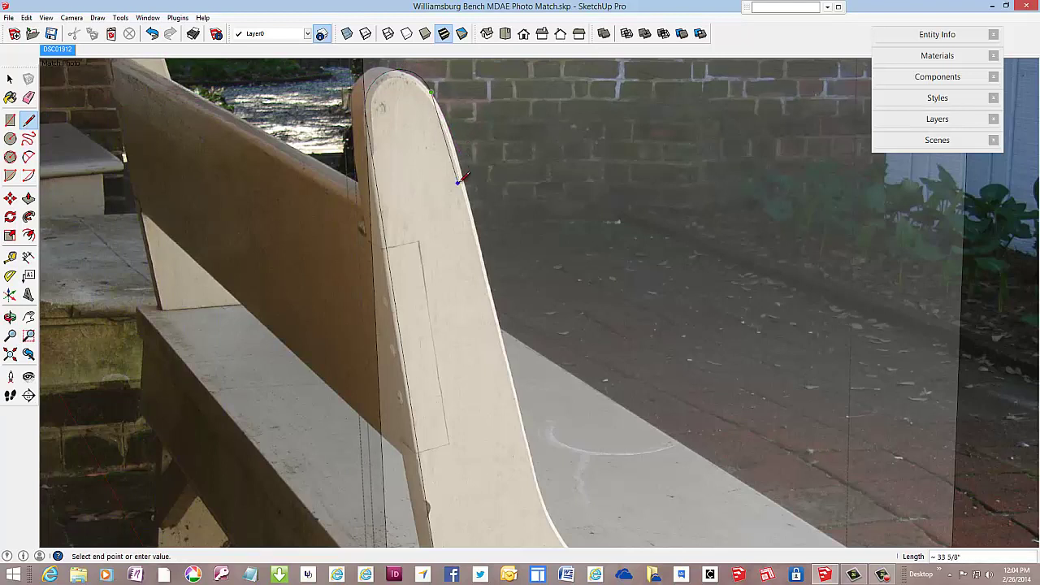
pyautogui.press('Escape')
# - Try an arc with a bulge of about 1 1/16" from the rounded top down the upright's front edge, and undo both top arcs
pyautogui.press('a')
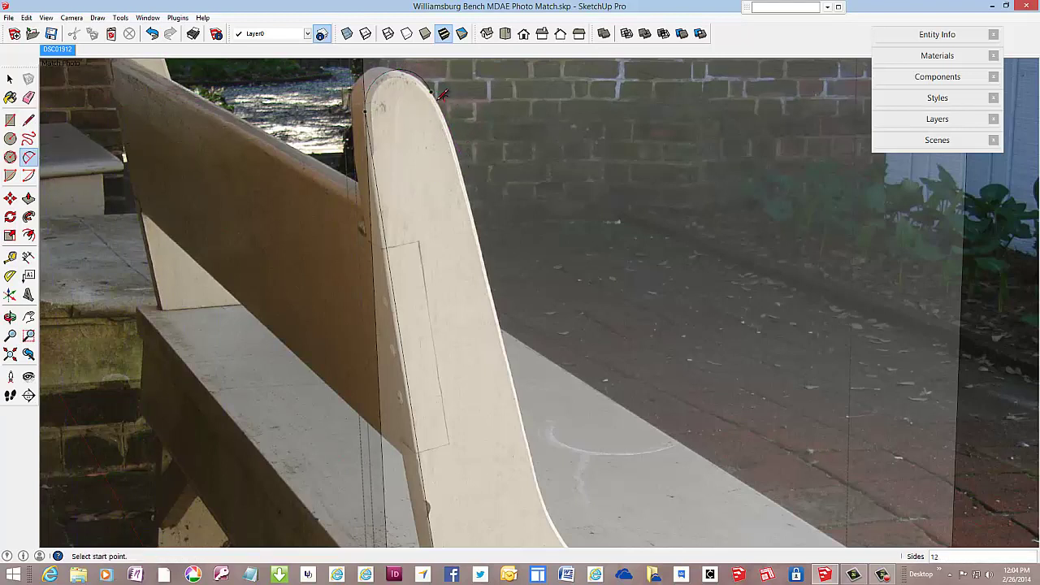
pyautogui.click(432, 91)
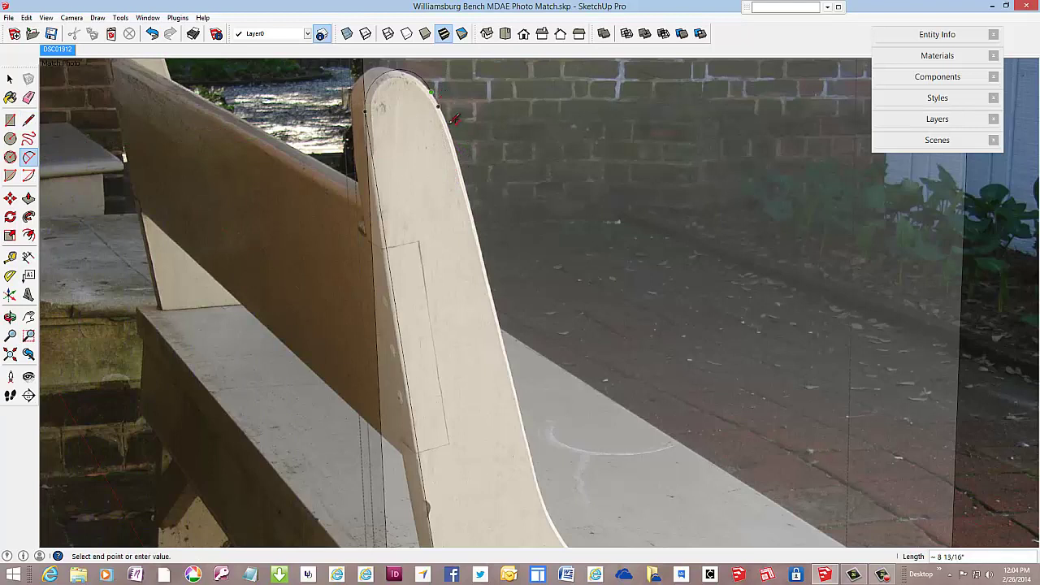
pyautogui.click(467, 184)
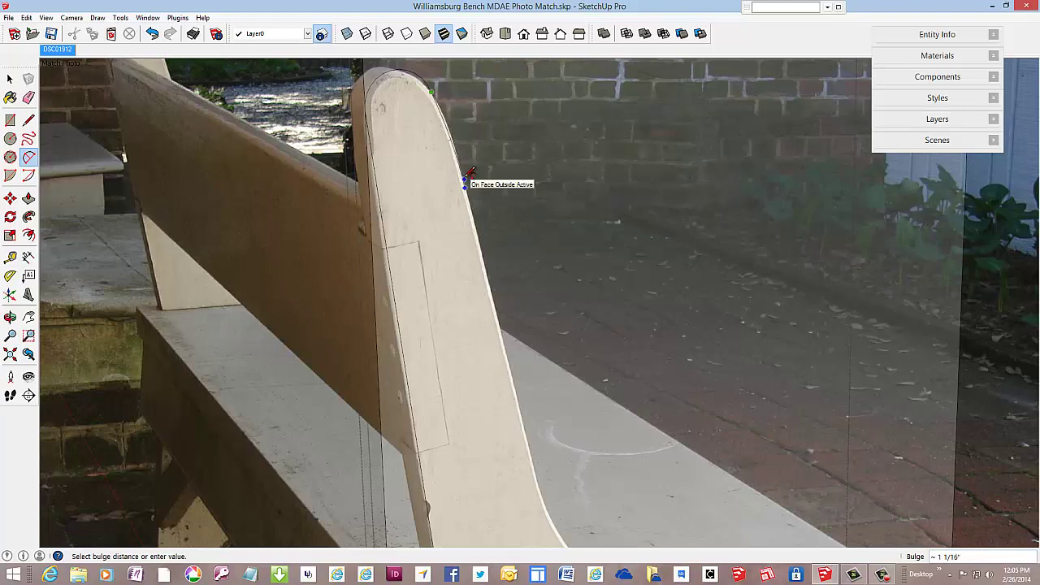
pyautogui.click(467, 179)
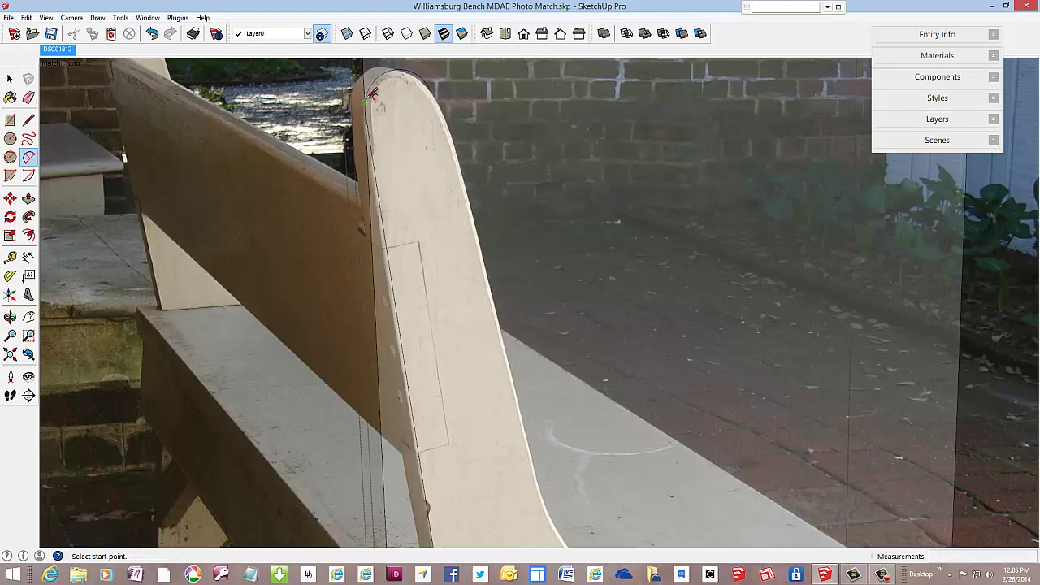
pyautogui.click(151, 33)
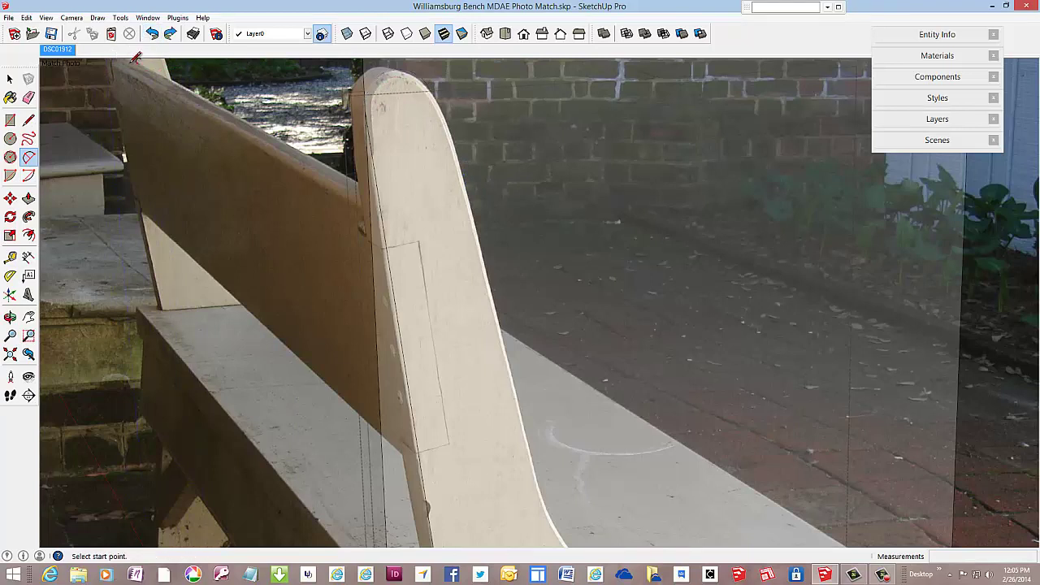
# - Draw an arc about 22 13/16" across over the upright's rounded top, starting at the rear line's upper end
pyautogui.click(27, 158)
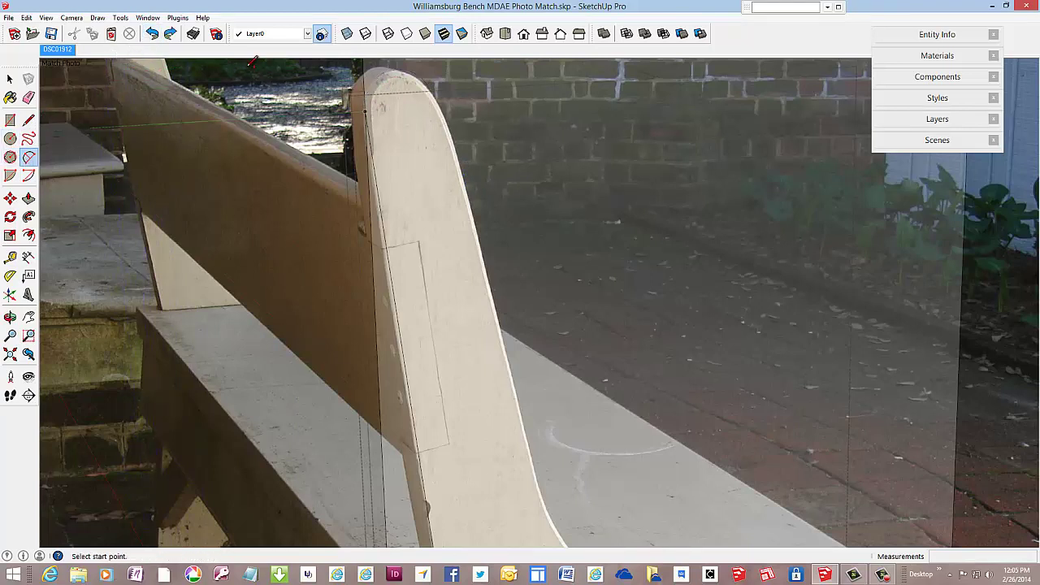
pyautogui.click(367, 109)
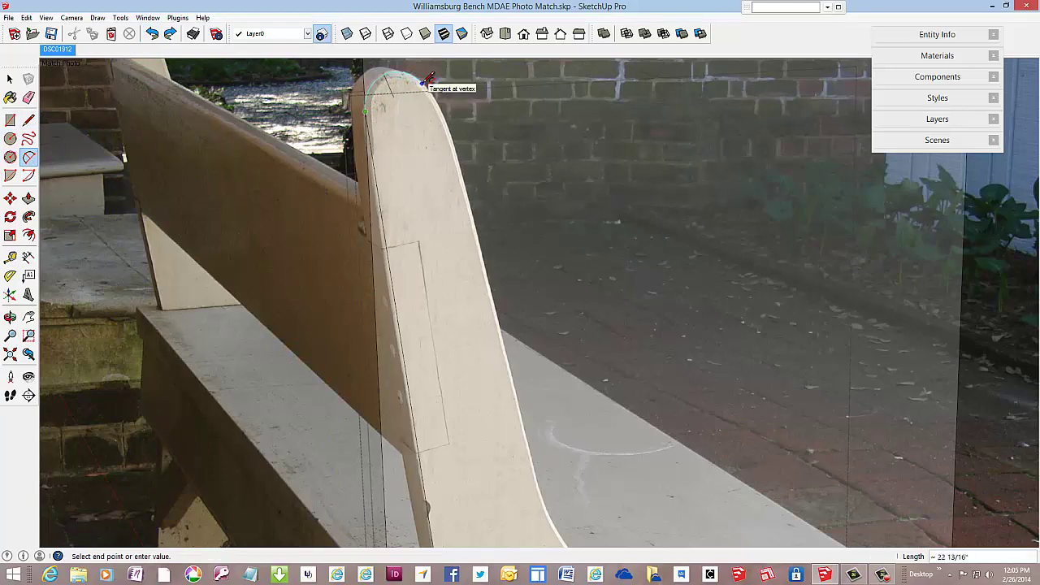
pyautogui.click(428, 81)
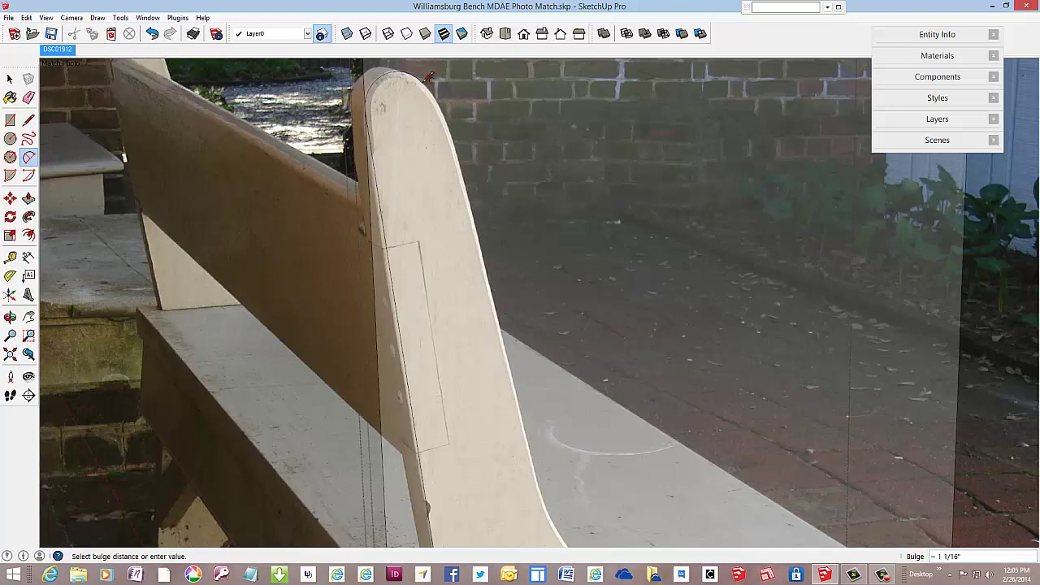
pyautogui.click(392, 71)
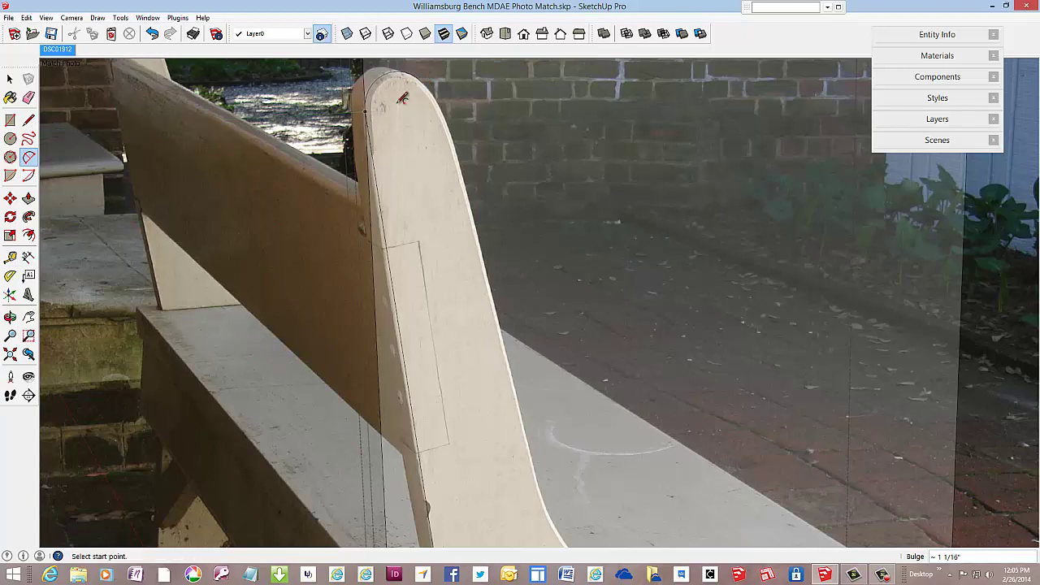
# - Draw an arc about 25 3/8" across, tangent to the top arc, down to the start of the upright's straight front edge
pyautogui.click(424, 81)
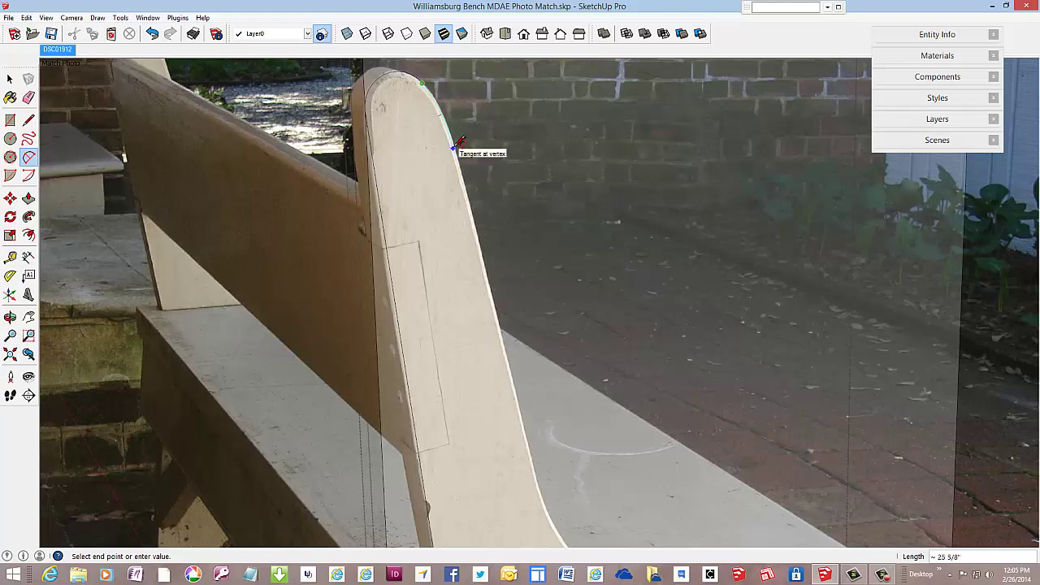
pyautogui.click(453, 146)
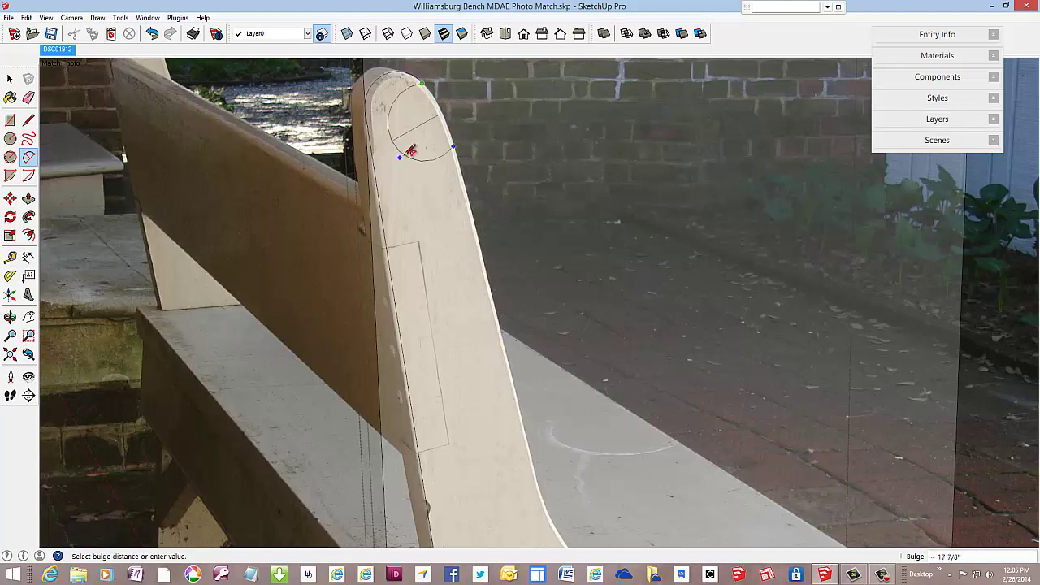
pyautogui.click(454, 130)
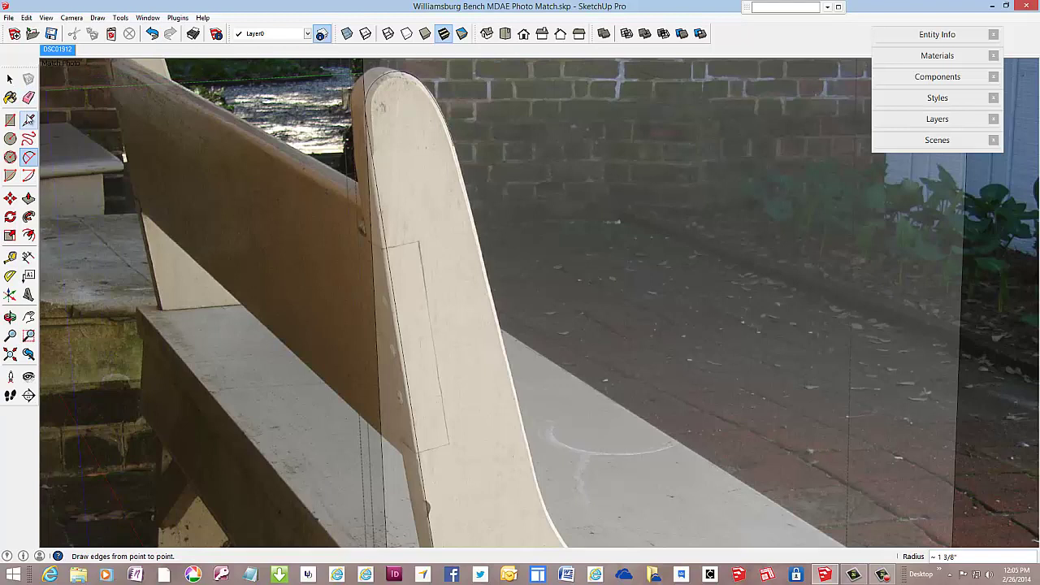
# - Draw a line about 132 7/8" long down the upright's straight front edge to where the concave curve begins
pyautogui.click(29, 120)
pyautogui.click(453, 146)
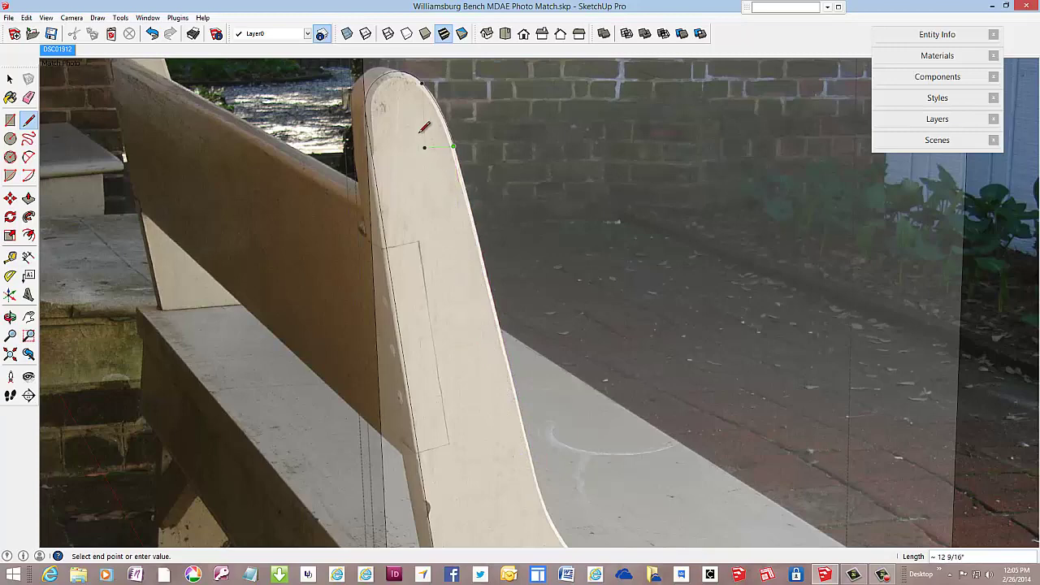
pyautogui.scroll(-3, 424, 128)
pyautogui.scroll(2, 496, 398)
pyautogui.scroll(2, 495, 399)
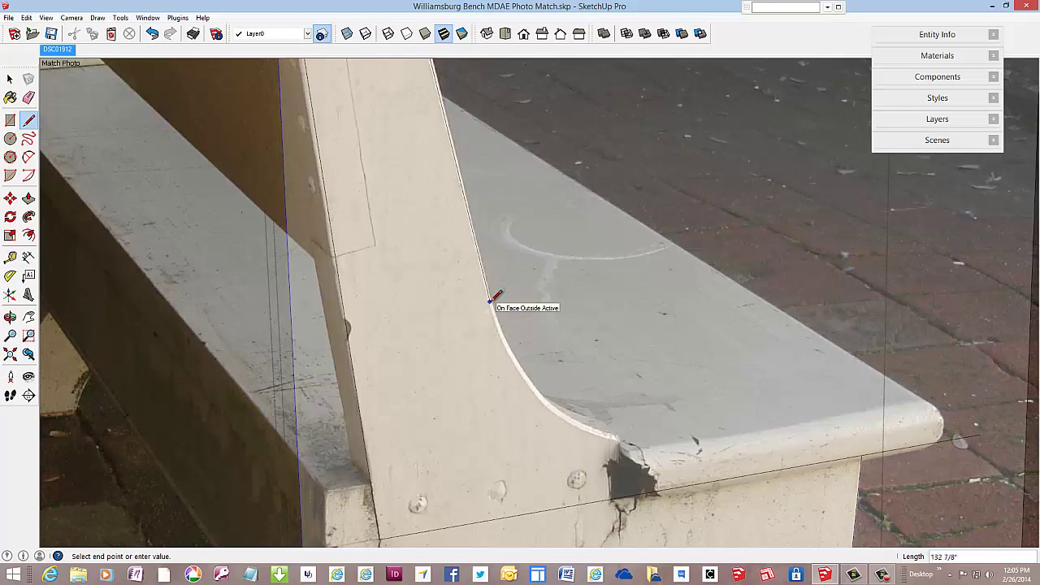
pyautogui.click(490, 302)
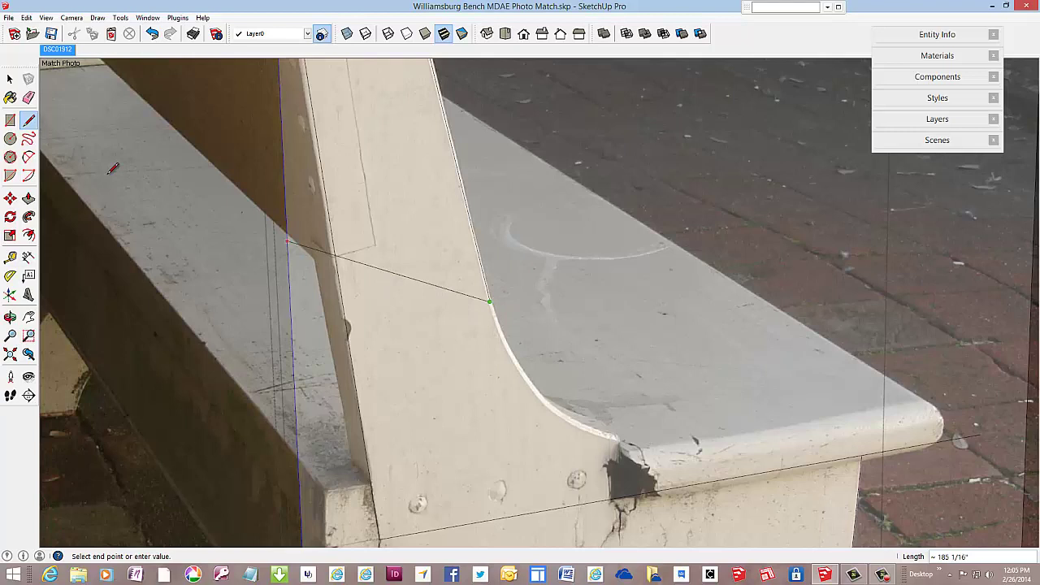
# - Draw an arc with a bulge of about 7 3/4" along the concave curve from the upright's straight front edge to the seat
pyautogui.press('a')
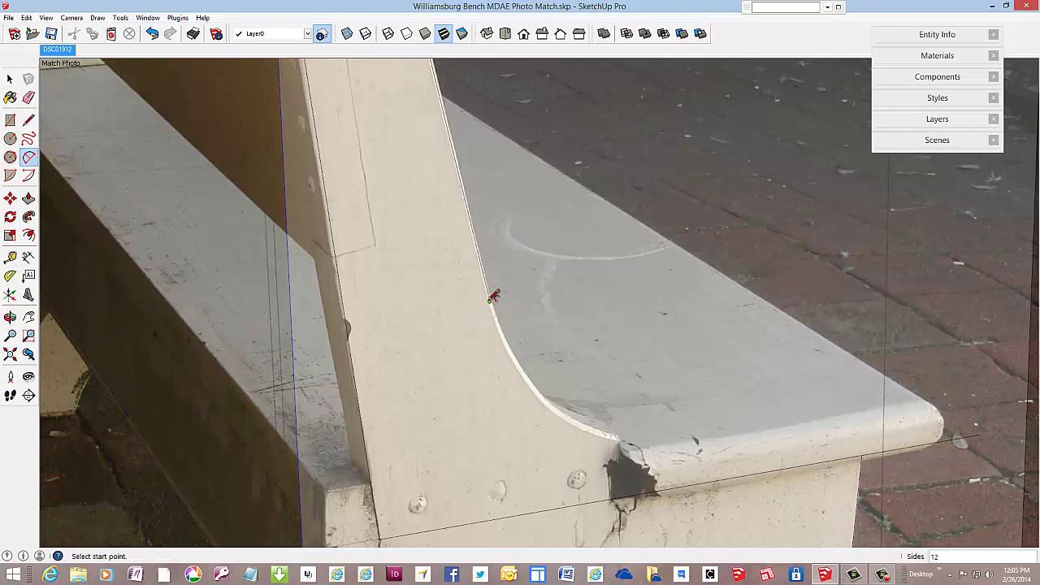
pyautogui.click(490, 301)
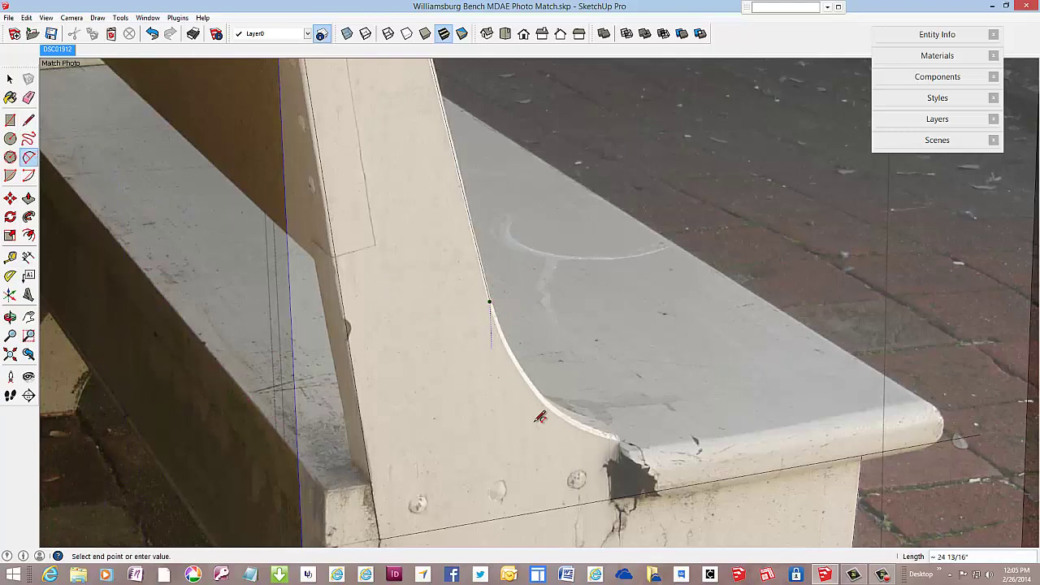
pyautogui.click(620, 439)
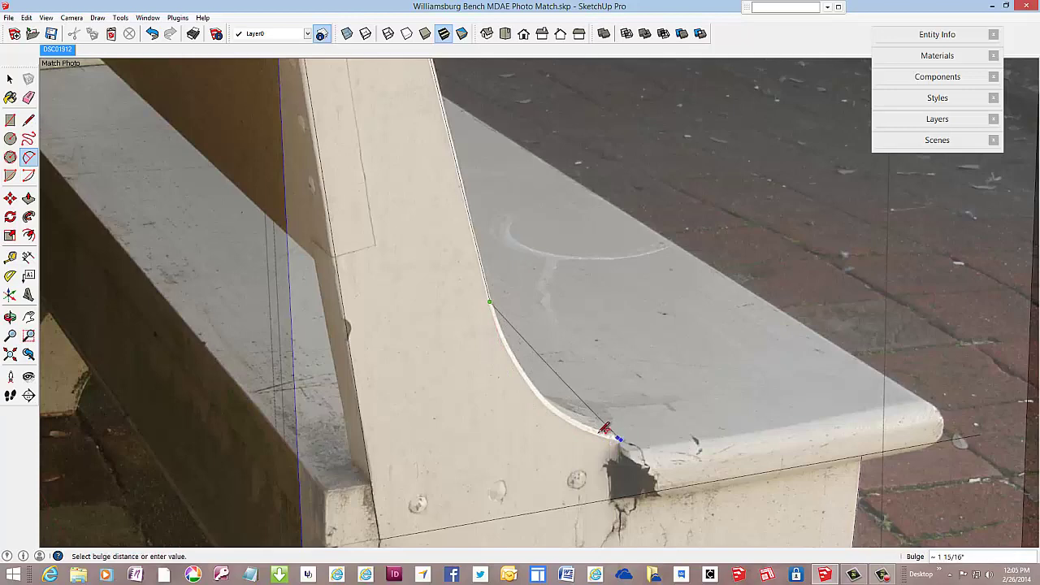
pyautogui.click(584, 428)
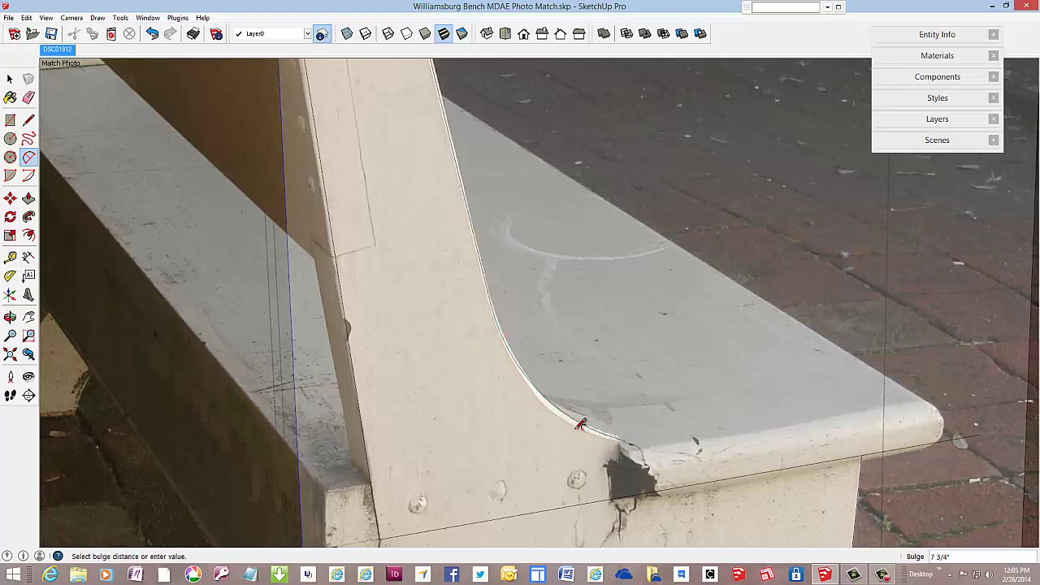
pyautogui.scroll(-2, 419, 296)
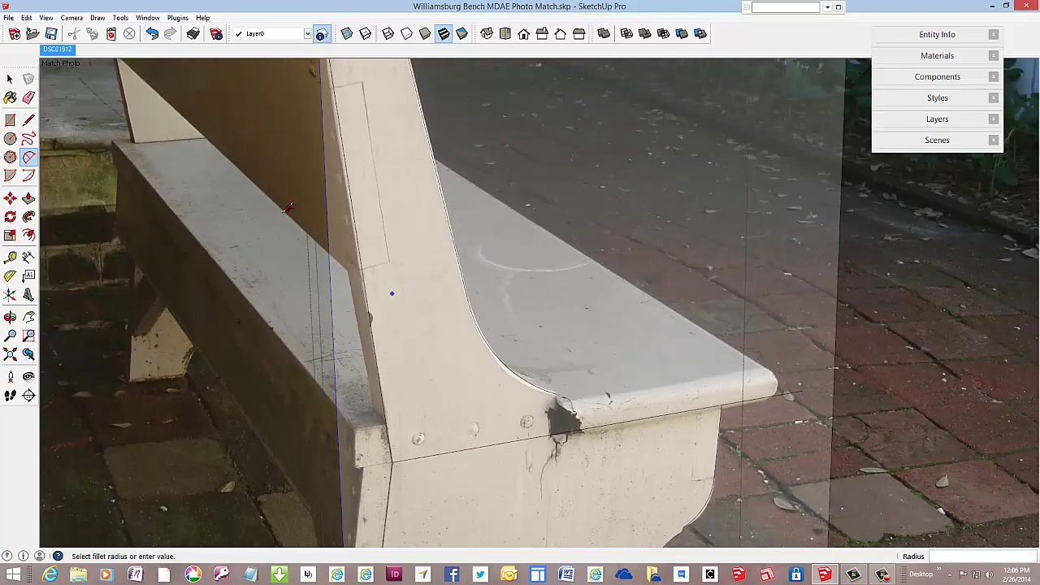
# - Draw a vertical line about 18 1/2" long from the concave arc's end down to the horizontal line under the seat
pyautogui.click(28, 119)
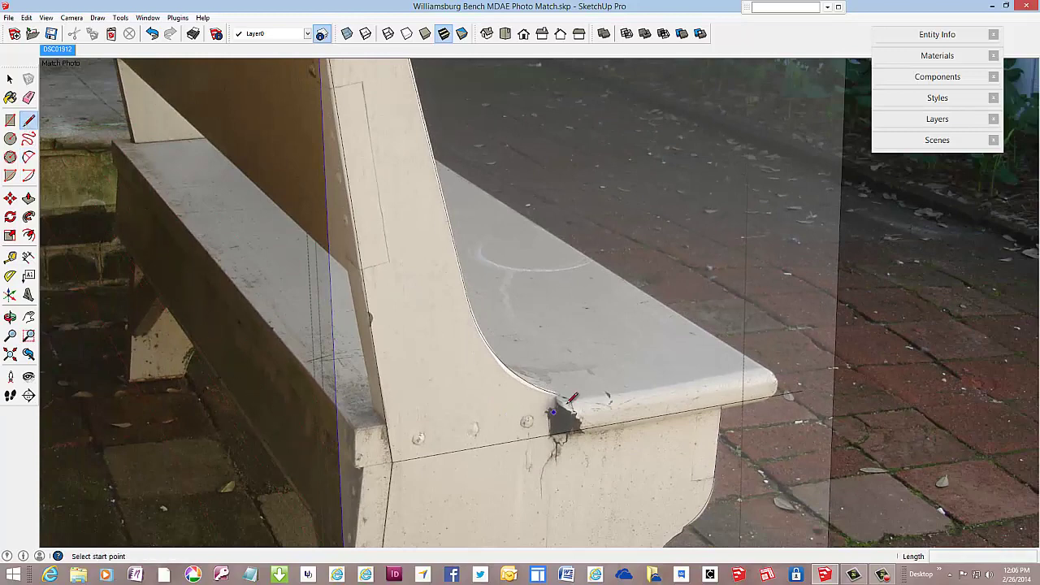
pyautogui.click(560, 393)
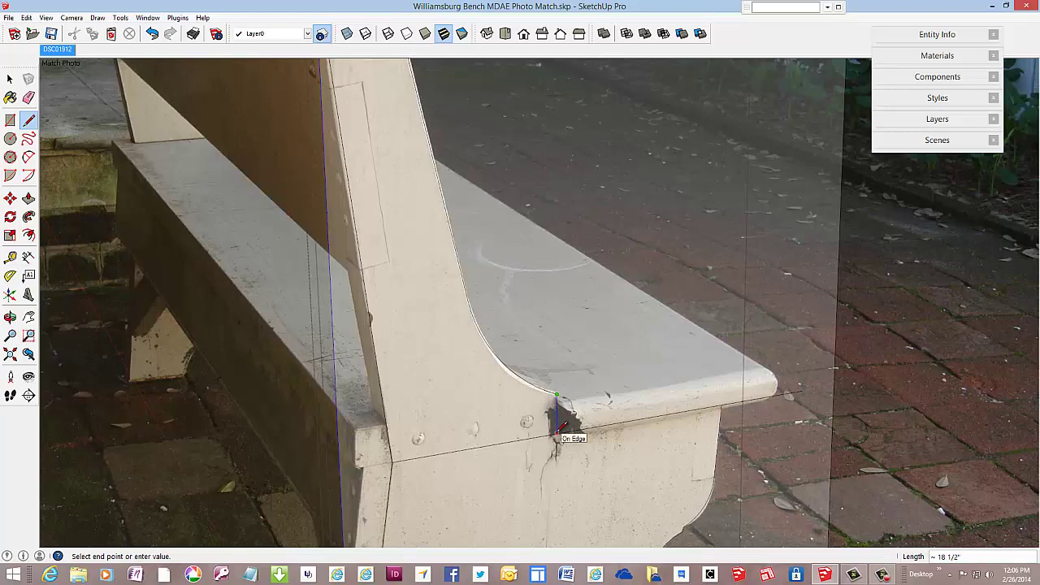
pyautogui.click(557, 432)
pyautogui.scroll(-2, 548, 397)
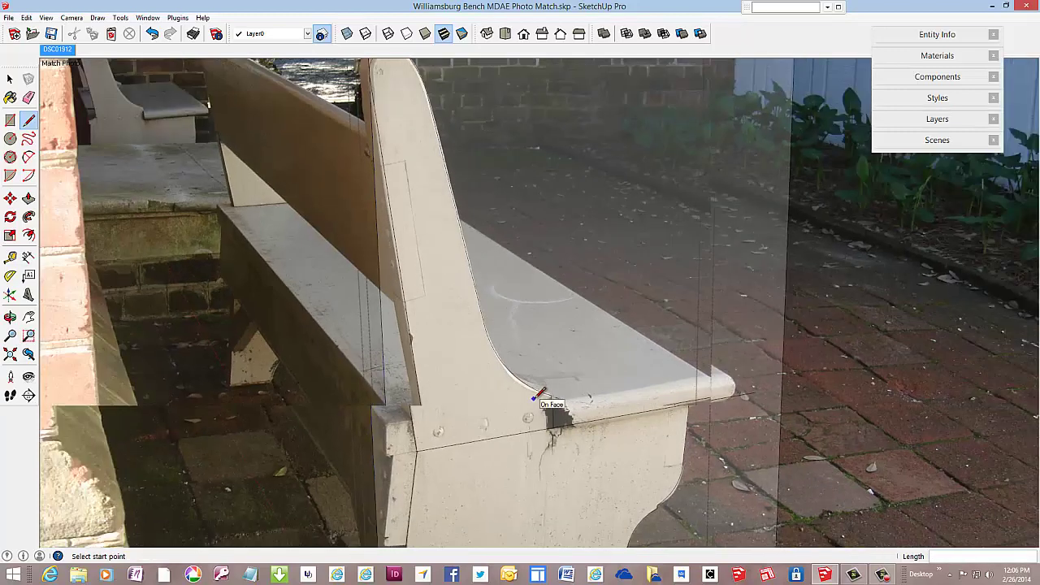
# - Select the faces of the upright and end panel to examine whether the traced outline is closed
pyautogui.click(10, 79)
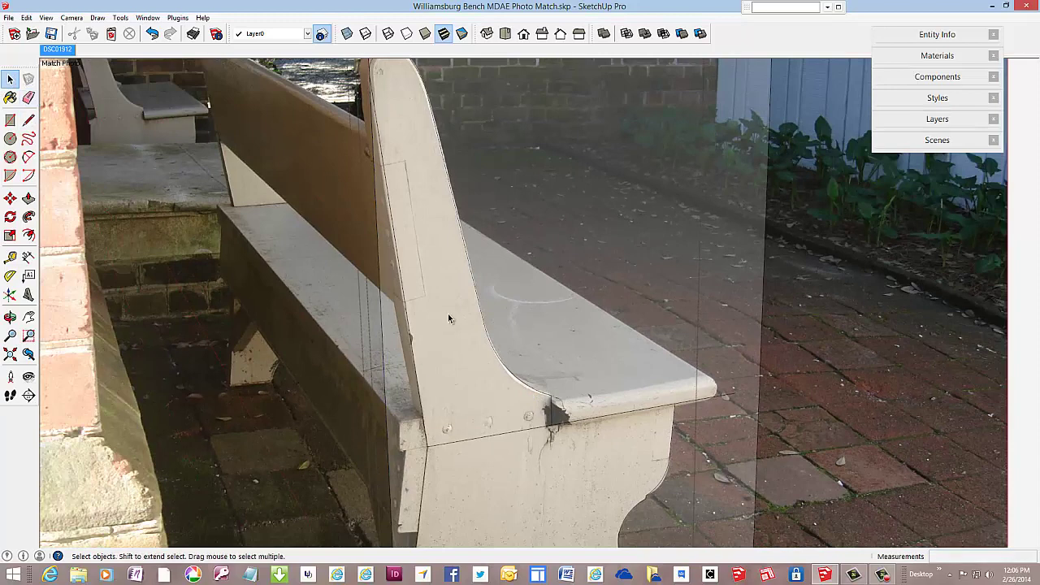
pyautogui.click(448, 314)
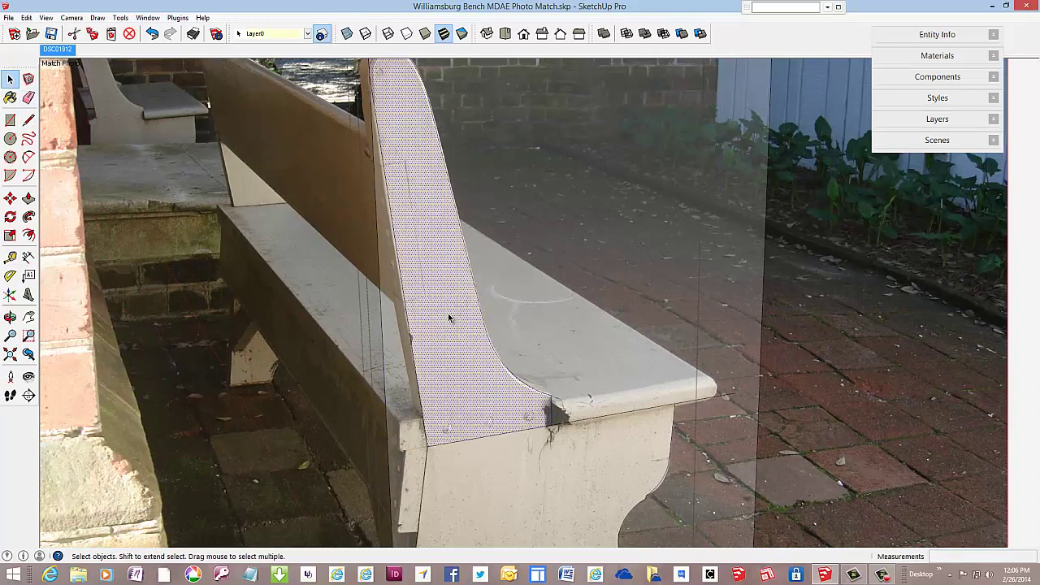
pyautogui.click(505, 471)
pyautogui.click(489, 398)
pyautogui.click(28, 98)
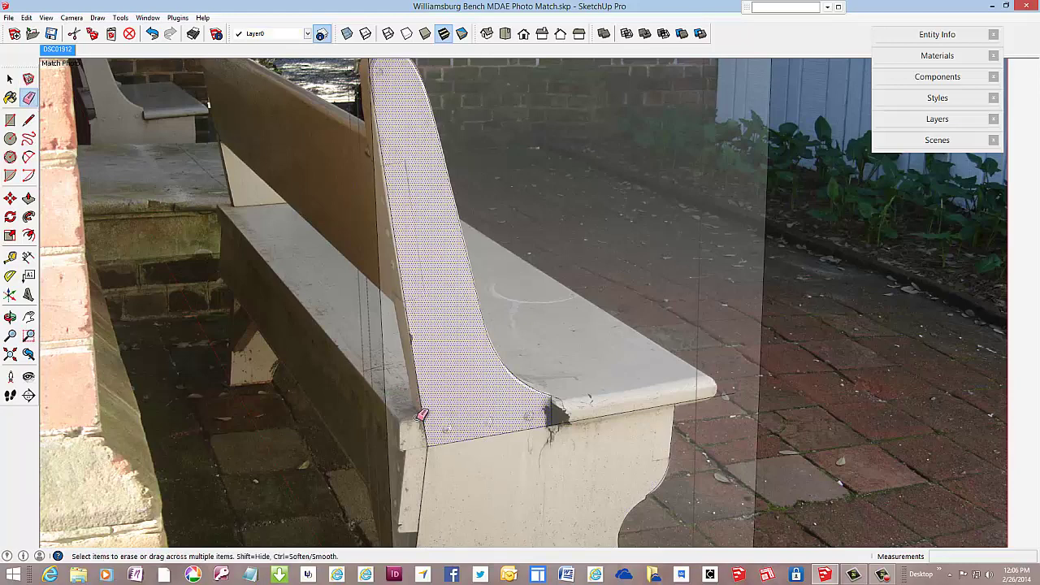
pyautogui.scroll(3, 455, 478)
pyautogui.scroll(-4, 487, 374)
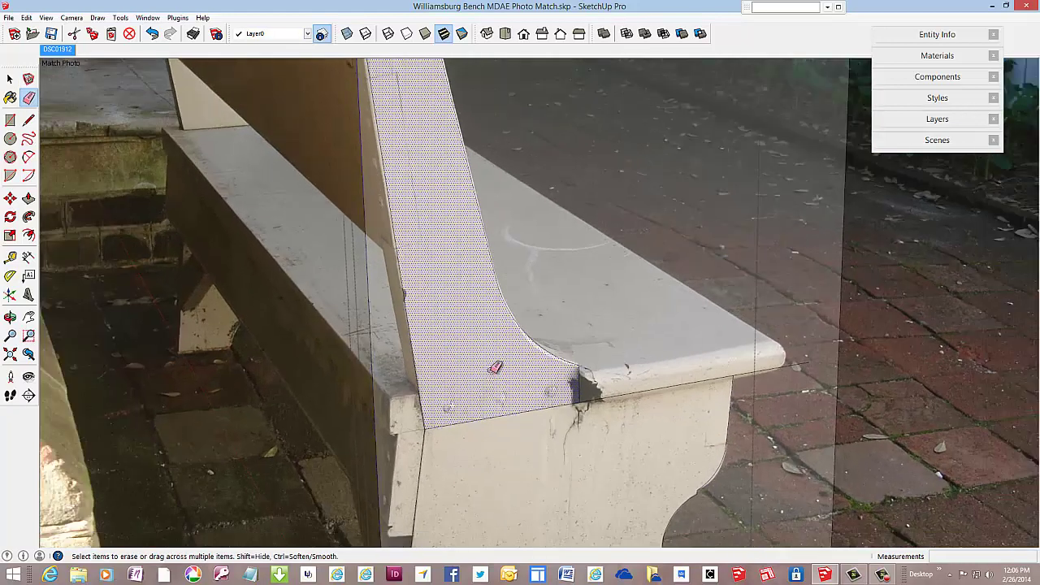
pyautogui.scroll(-1, 499, 355)
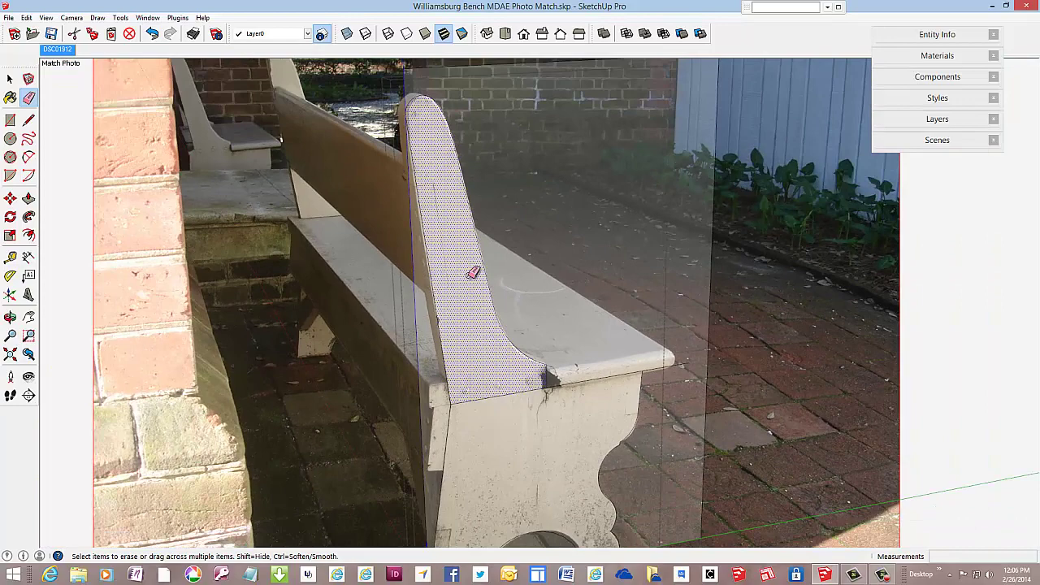
pyautogui.scroll(-1, 442, 167)
pyautogui.scroll(1, 495, 408)
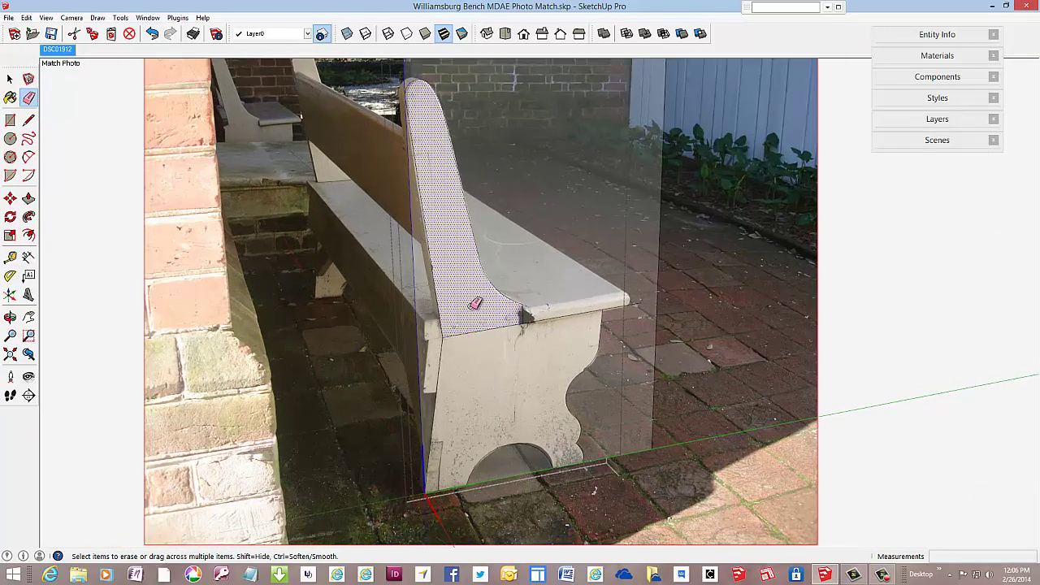
# - Trace the backrest board's rectangular notch on the upright's rear edge, about 12 1/16" deep and 76 1/2" long
pyautogui.scroll(1, 428, 108)
pyautogui.scroll(3, 428, 108)
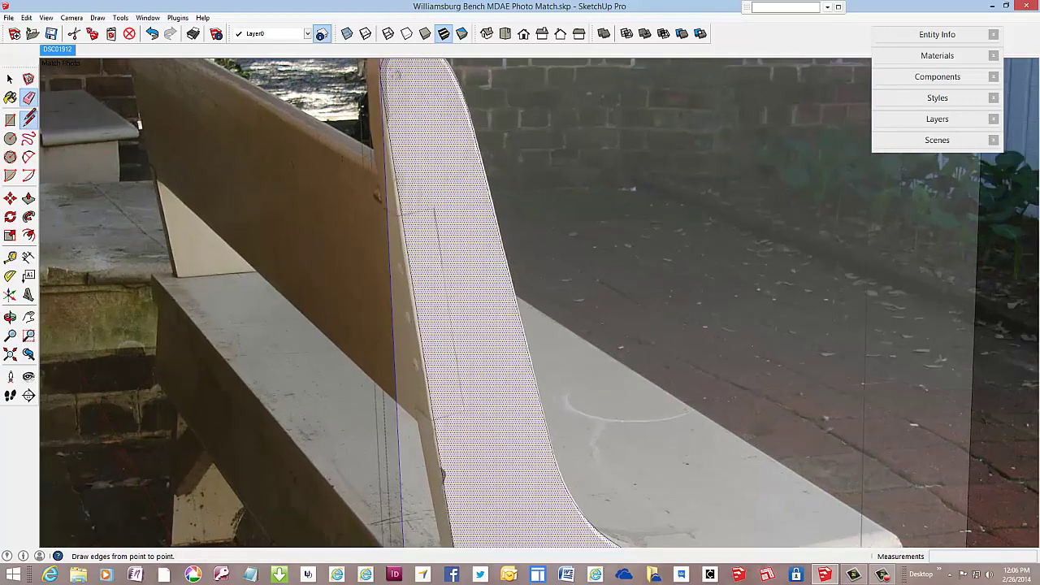
pyautogui.click(28, 120)
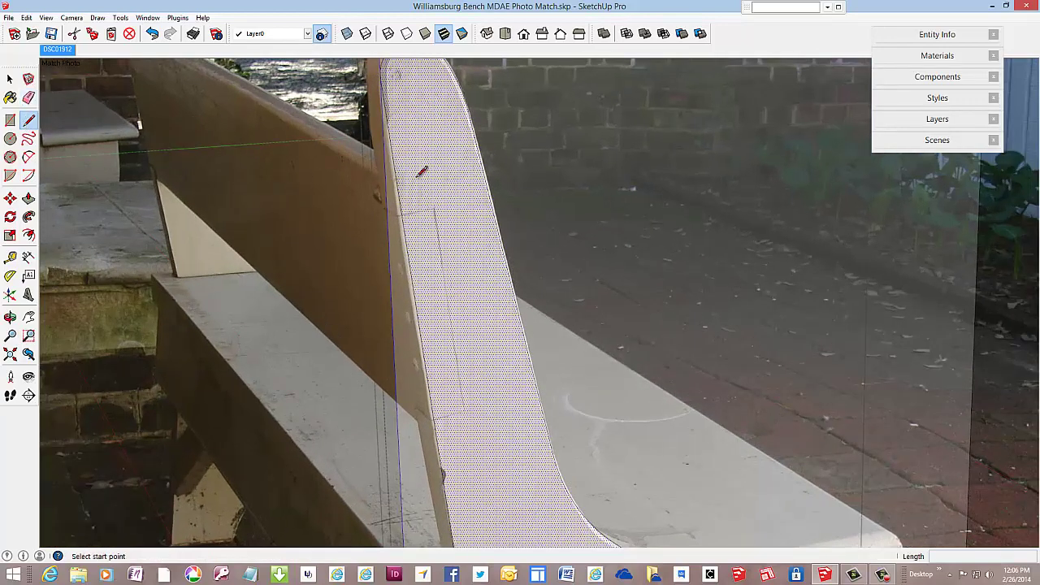
pyautogui.click(401, 215)
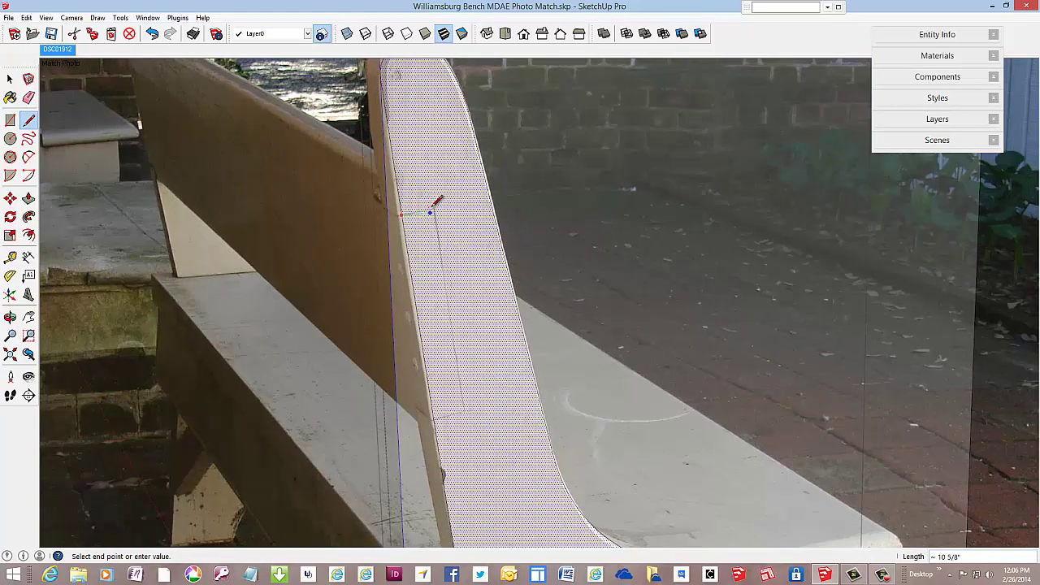
pyautogui.scroll(3, 434, 210)
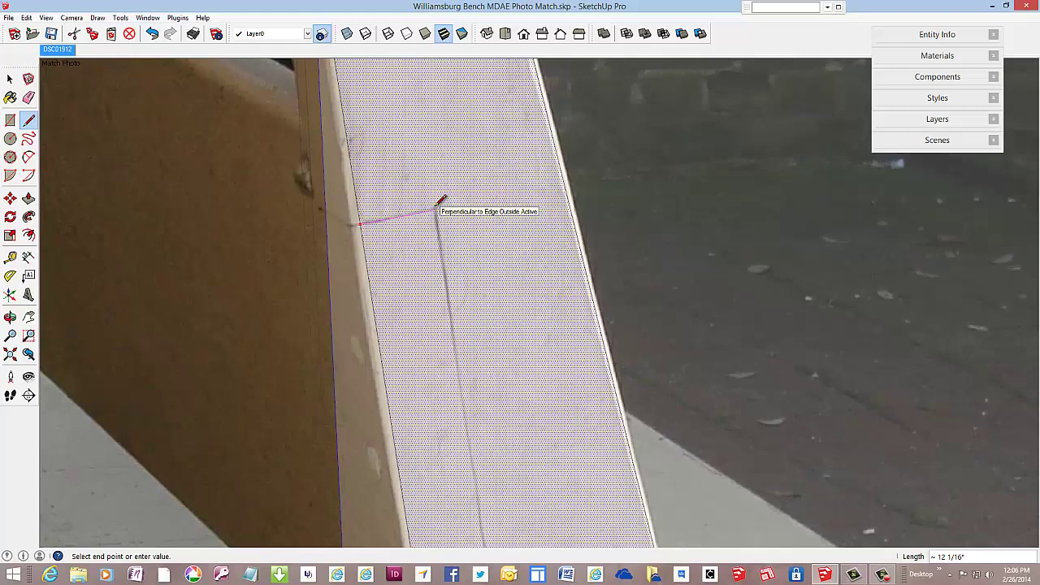
pyautogui.click(437, 208)
pyautogui.scroll(-2, 432, 140)
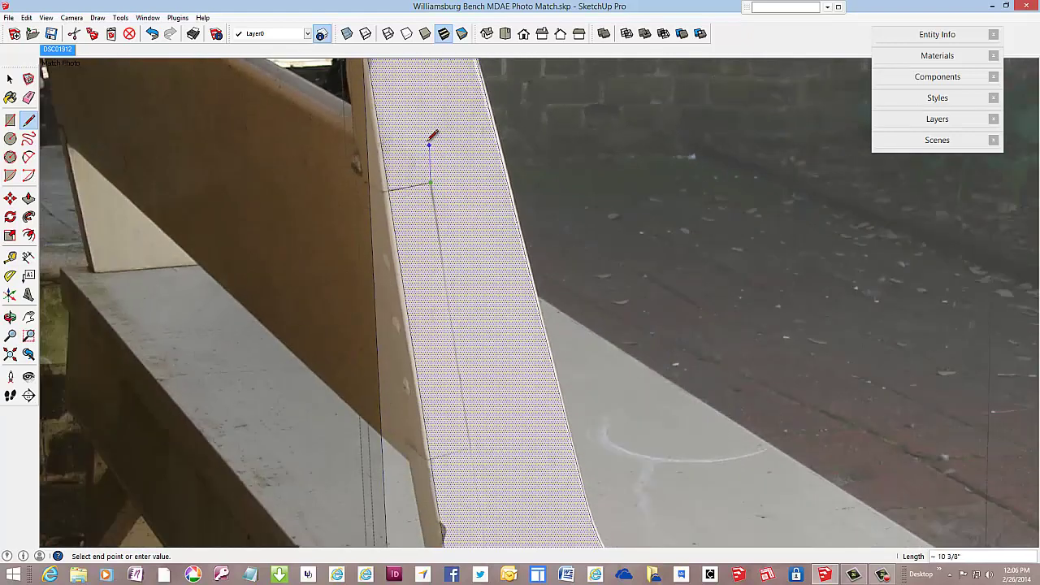
pyautogui.scroll(-3, 430, 139)
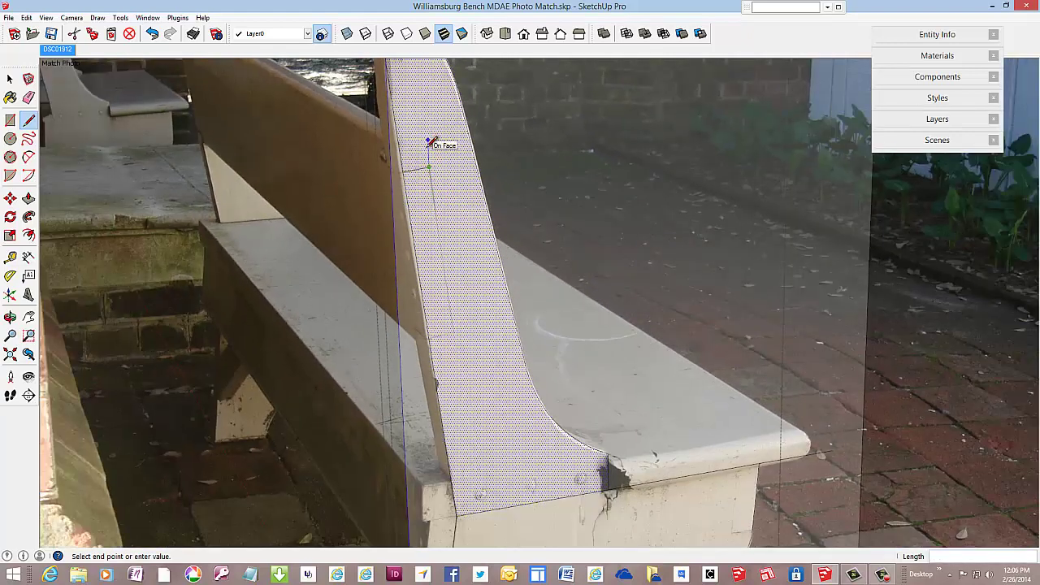
pyautogui.click(454, 331)
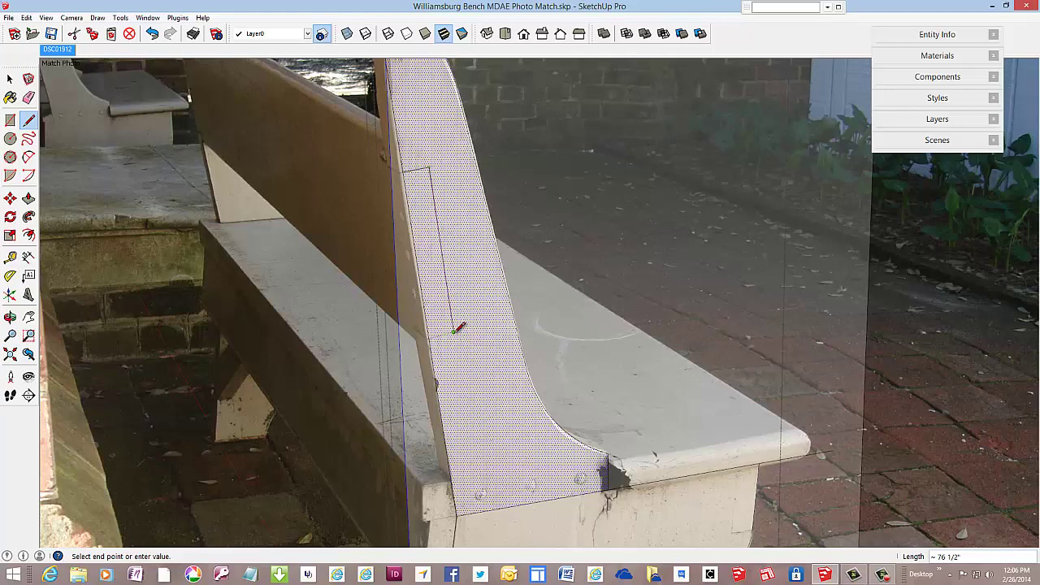
pyautogui.click(433, 333)
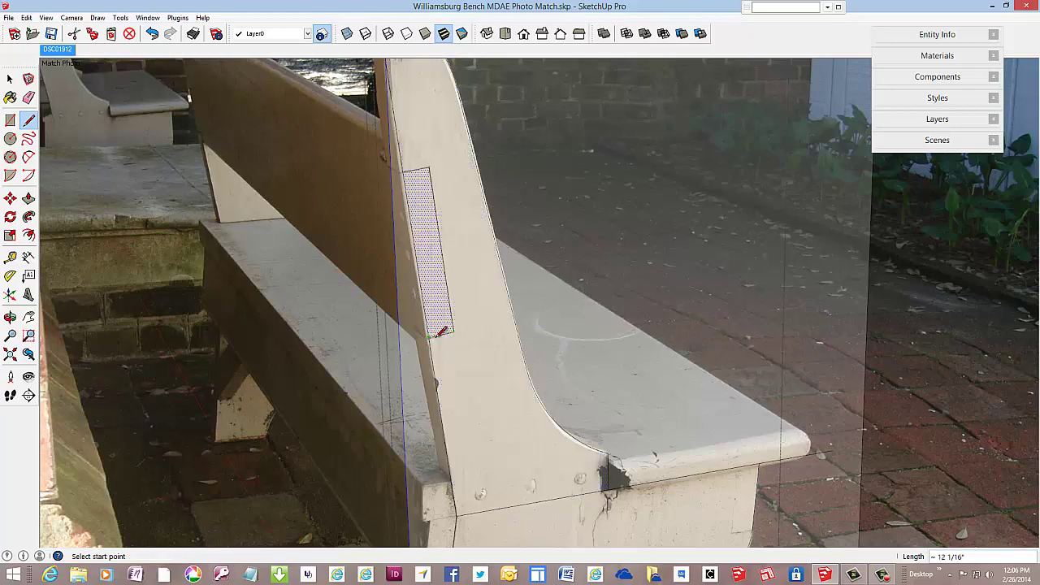
# - Select the upright's face to examine how the notch is separated from the rest of the profile
pyautogui.scroll(-3, 453, 303)
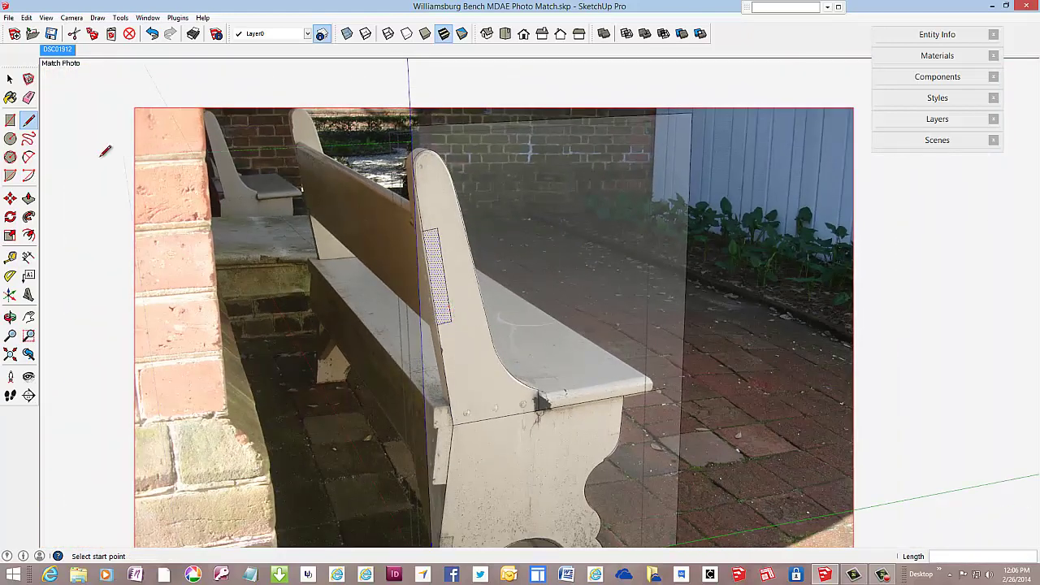
pyautogui.click(28, 98)
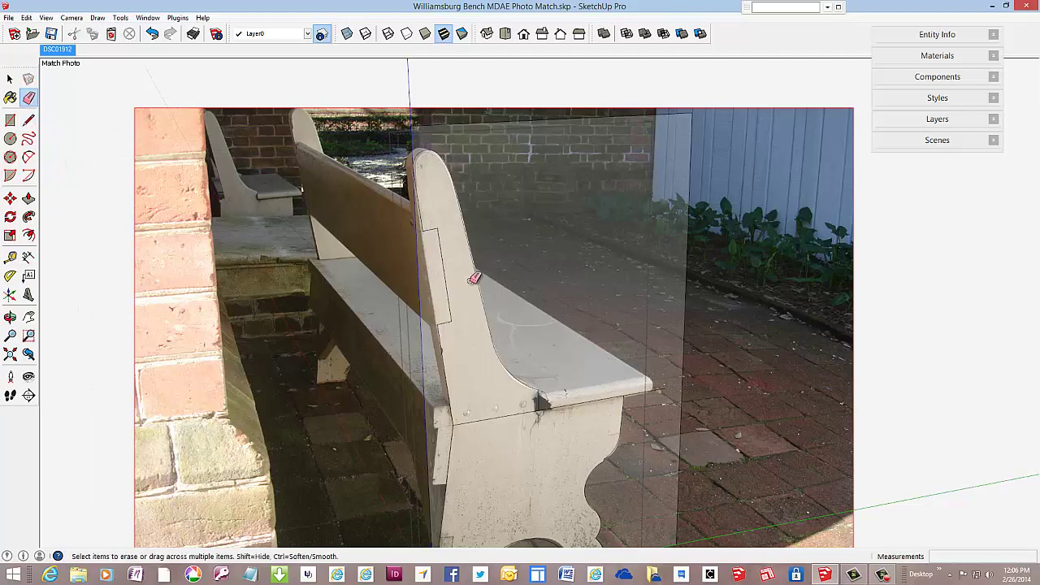
pyautogui.scroll(-2, 467, 291)
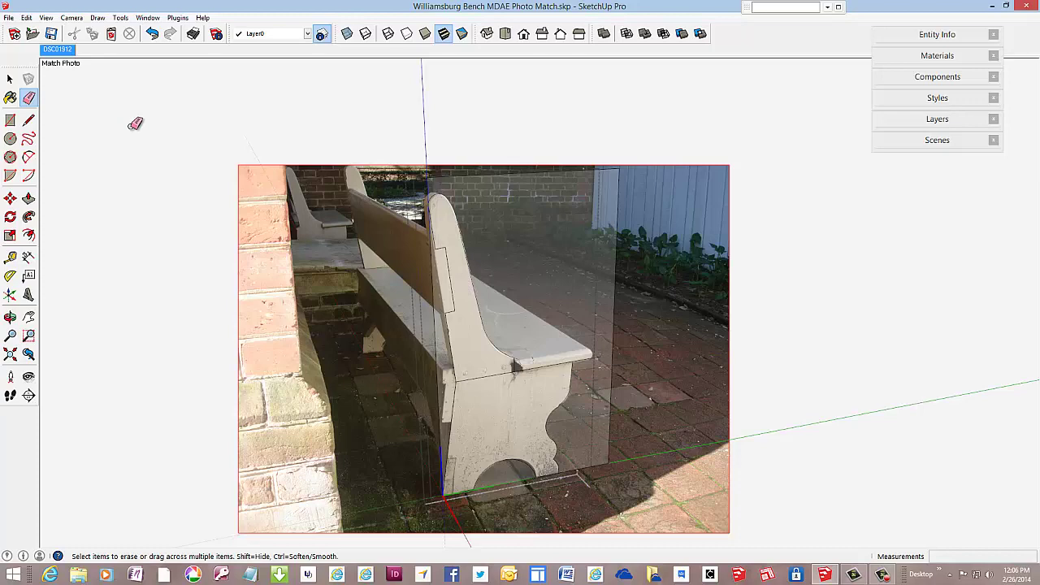
pyautogui.click(10, 79)
pyautogui.click(465, 361)
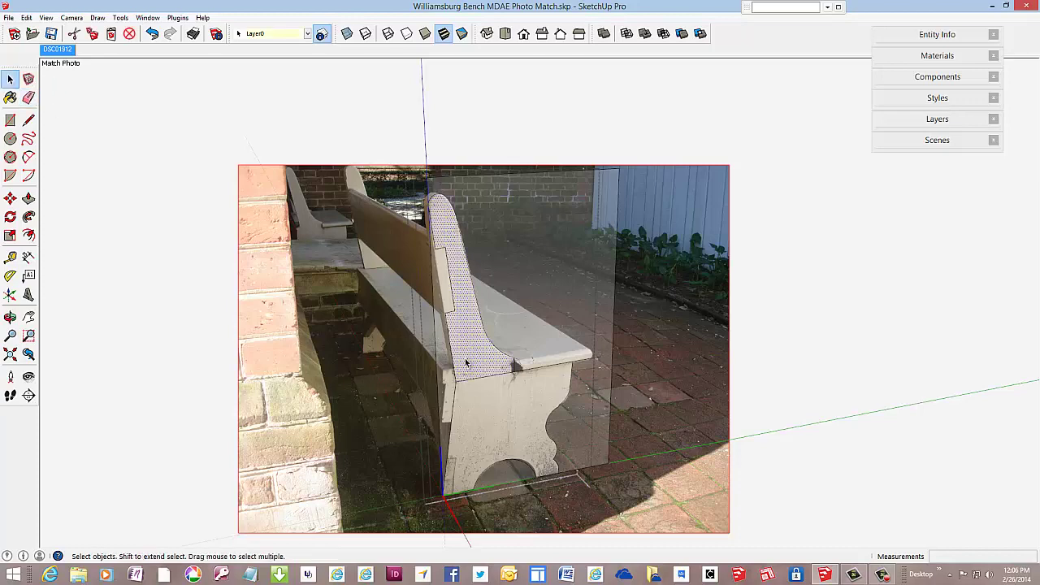
pyautogui.scroll(5, 466, 414)
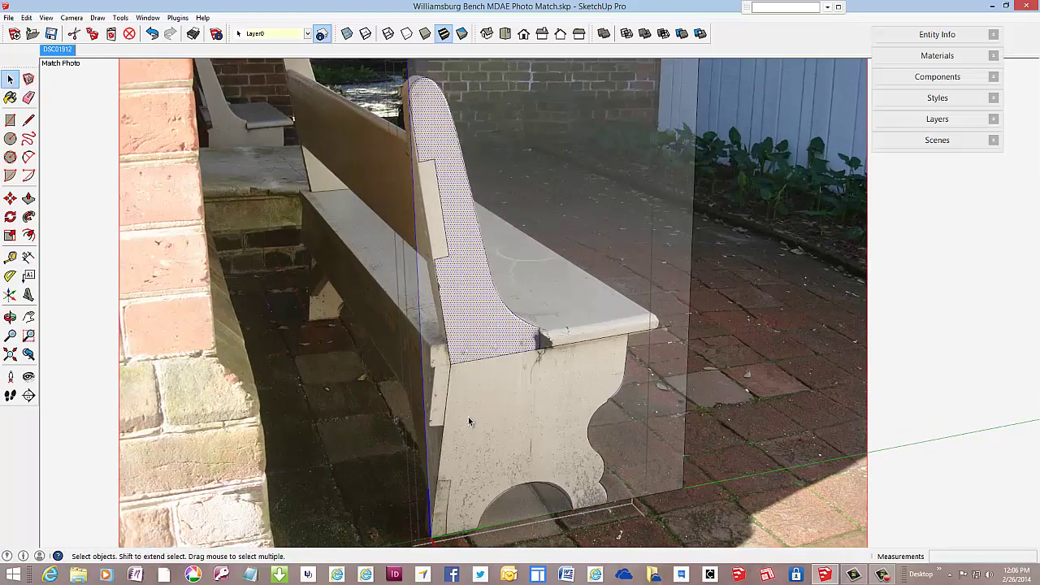
pyautogui.scroll(4, 468, 417)
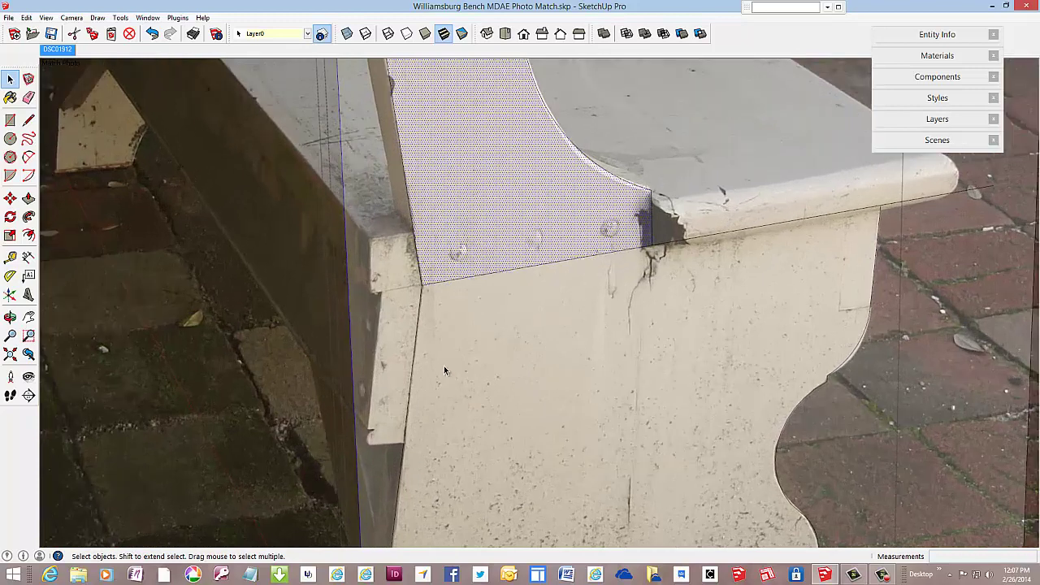
# - Finish editing the Side component by closing it
pyautogui.click(29, 120)
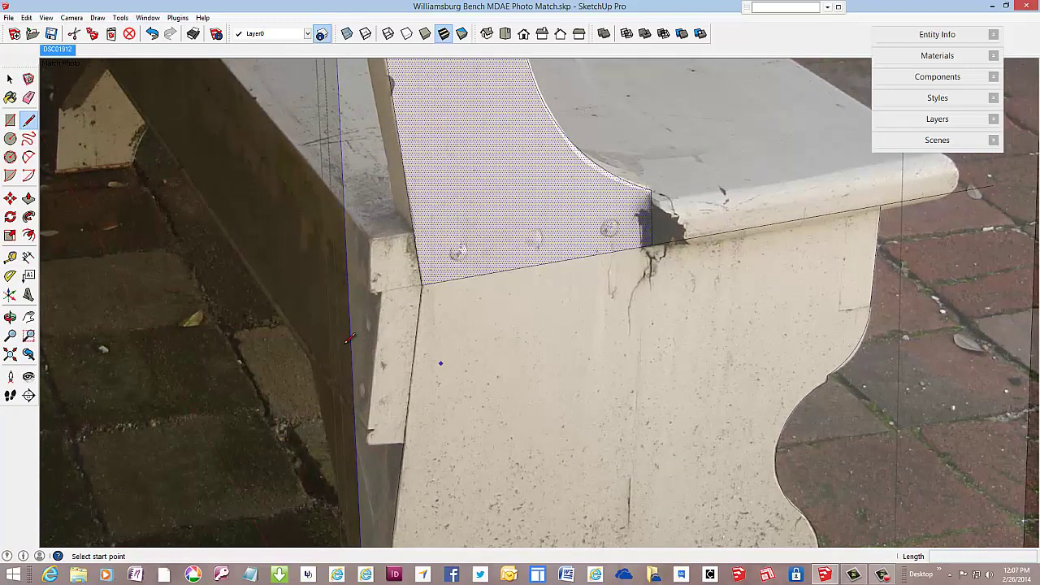
pyautogui.rightClick(302, 311)
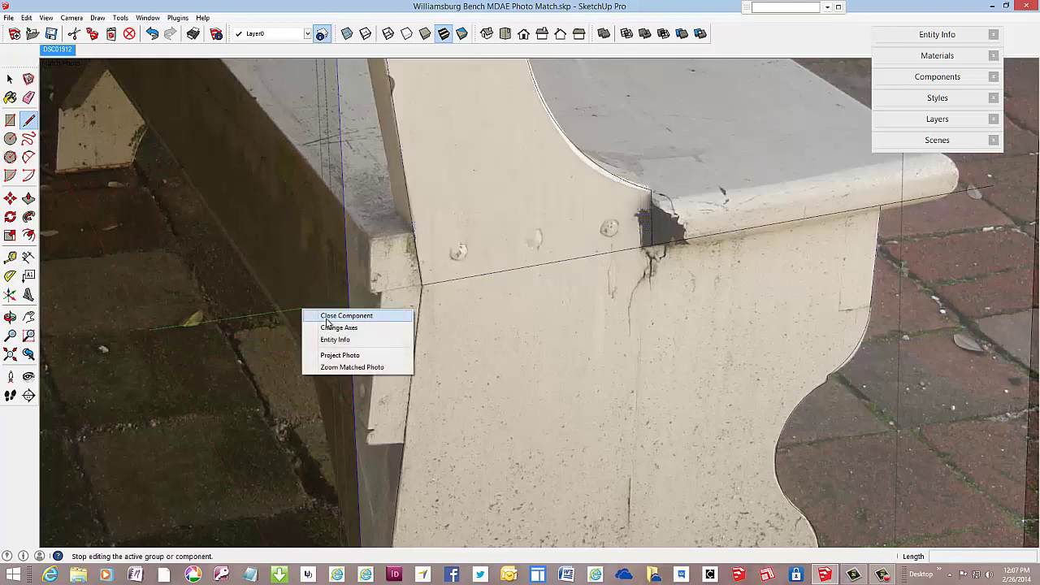
pyautogui.click(342, 315)
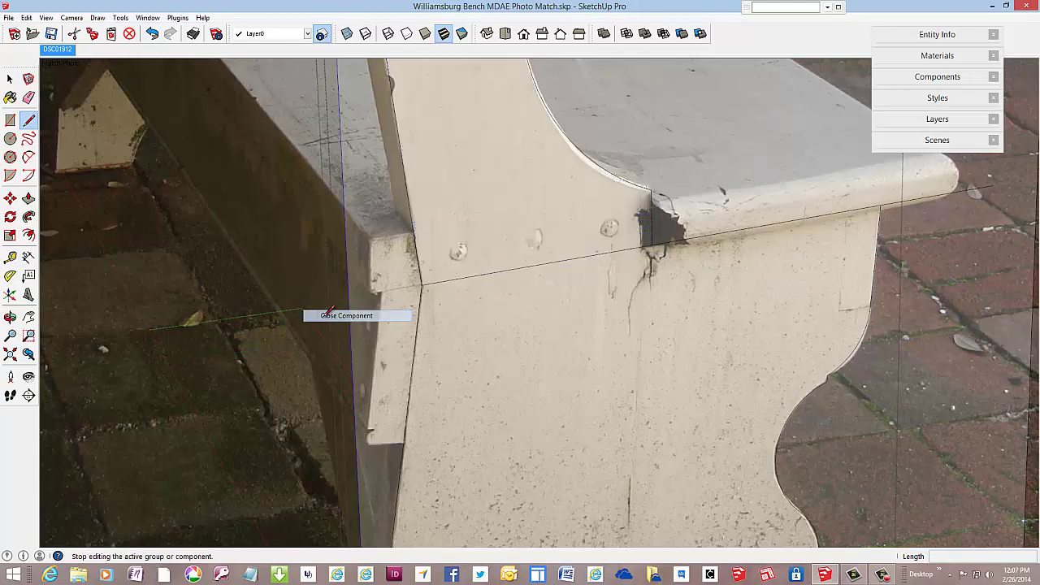
# - Create a guide line along the horizontal edge where the upright meets the end panel
pyautogui.click(421, 285)
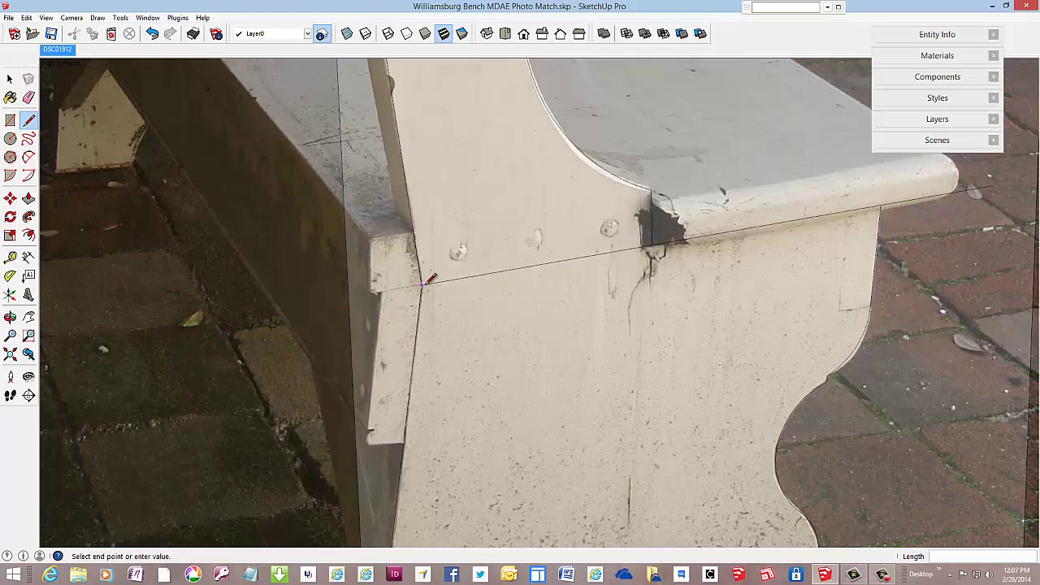
pyautogui.click(492, 271)
pyautogui.press('t')
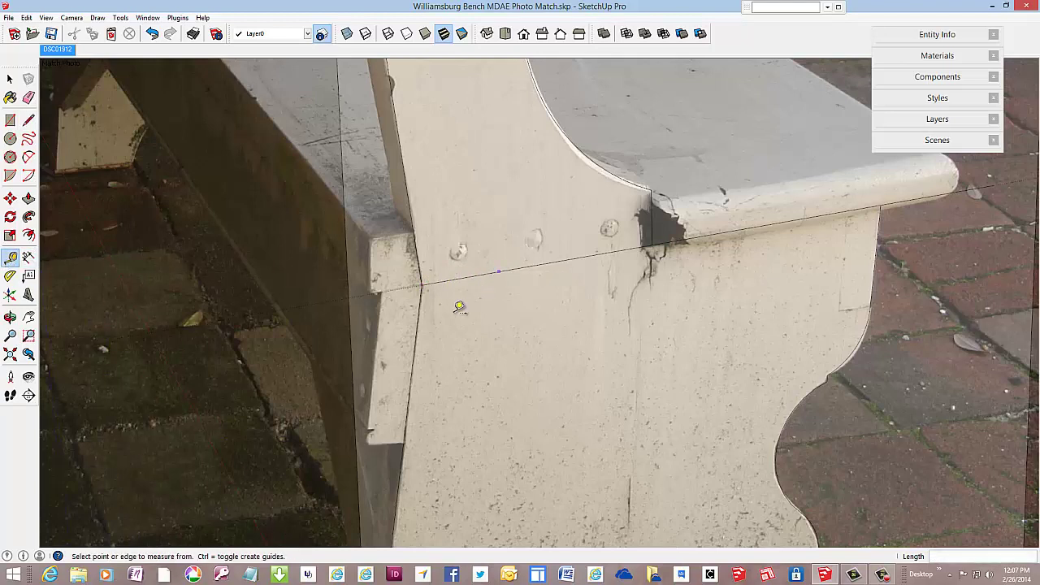
# - Trace the seat board's lower rear edge from the upright's corner, about 16 9/16" long, and its rear end, about 18 1/8" high
pyautogui.click(28, 120)
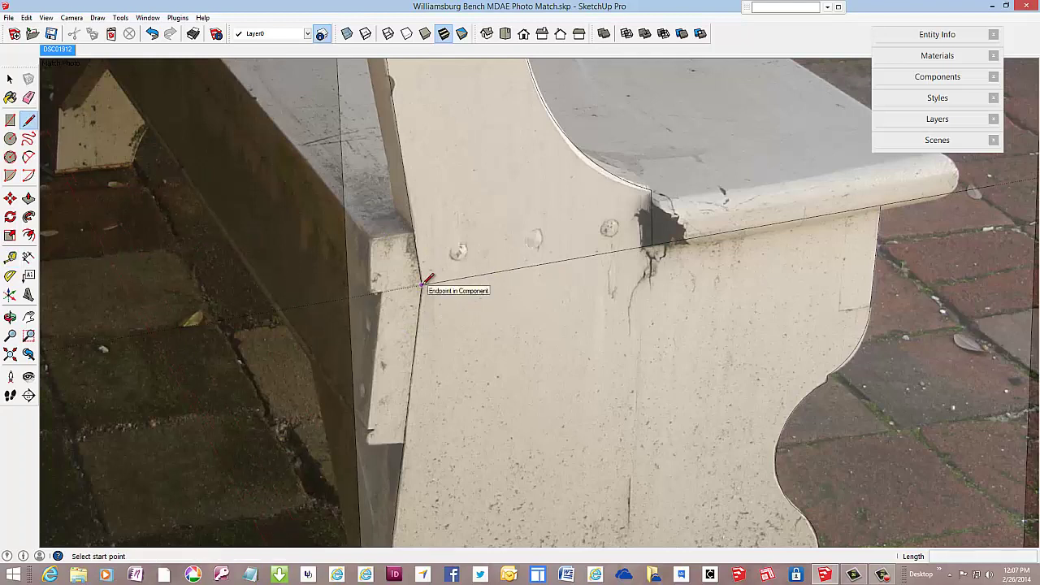
pyautogui.click(422, 285)
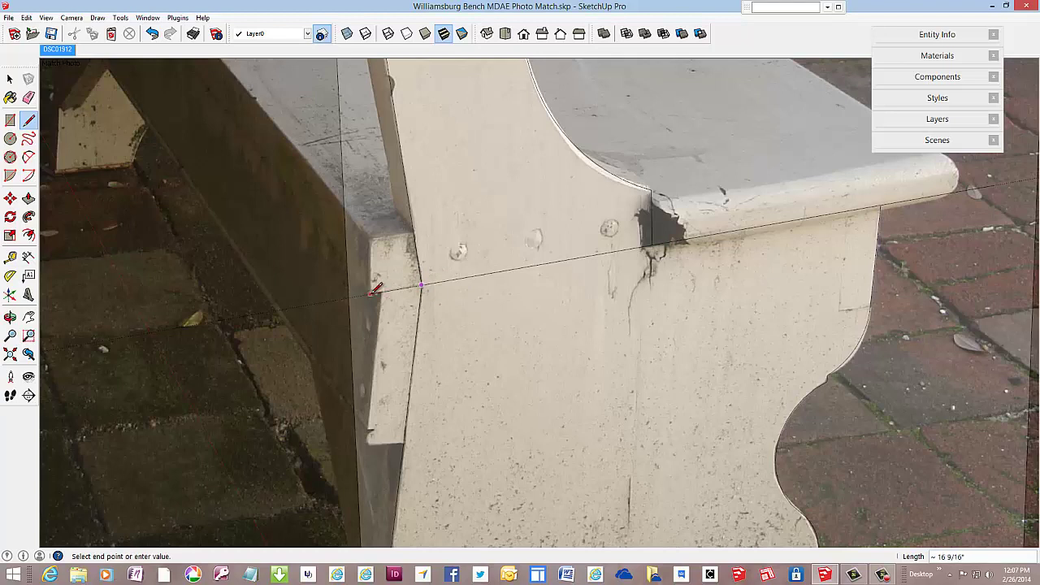
pyautogui.click(372, 293)
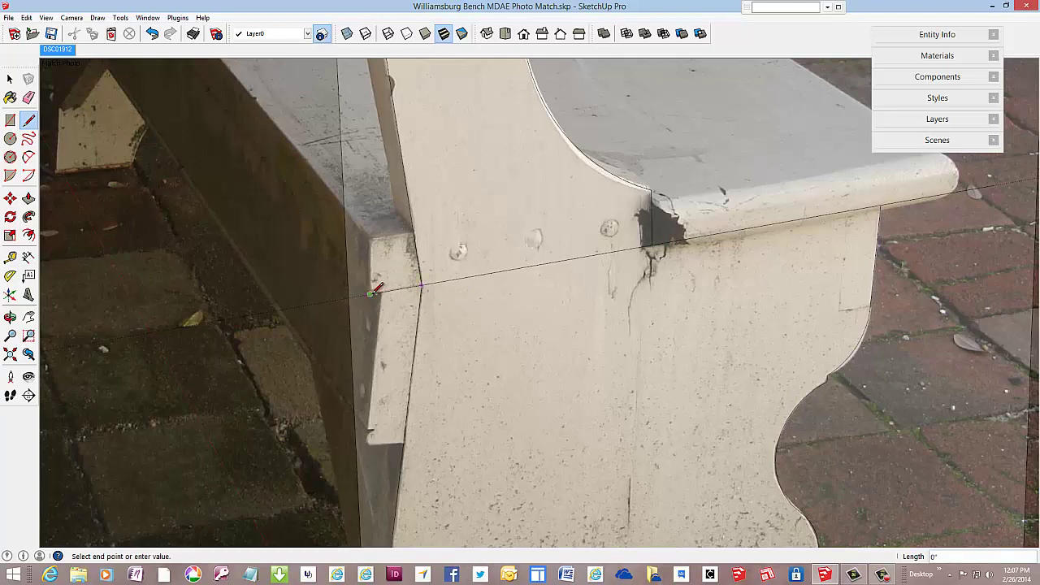
pyautogui.click(370, 238)
pyautogui.scroll(-2, 353, 287)
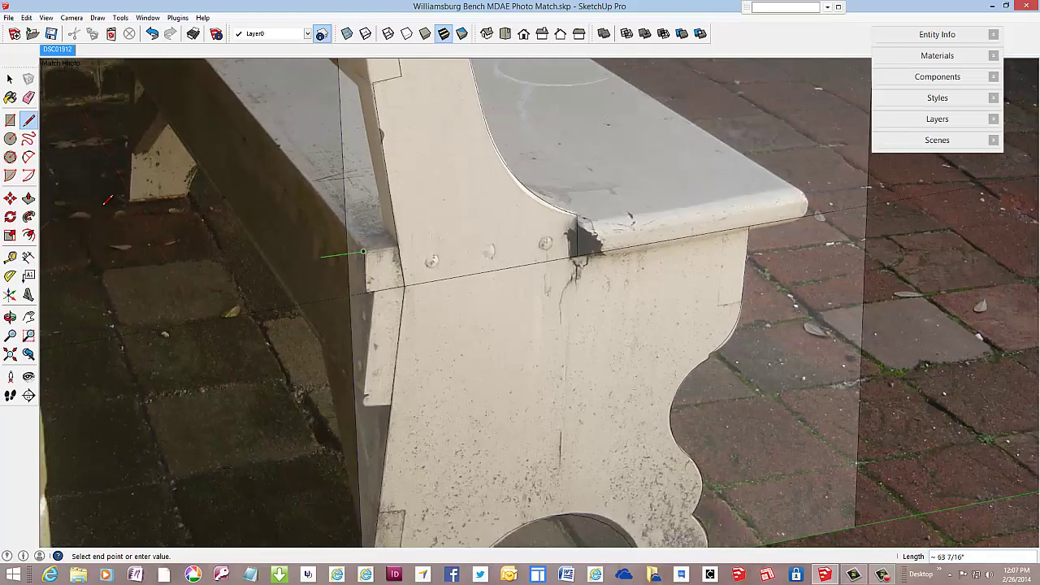
# - Add a guide line parallel to the seat's lower edge through its upper rear corner, and trace the seat's top edge along it to the front
pyautogui.click(10, 256)
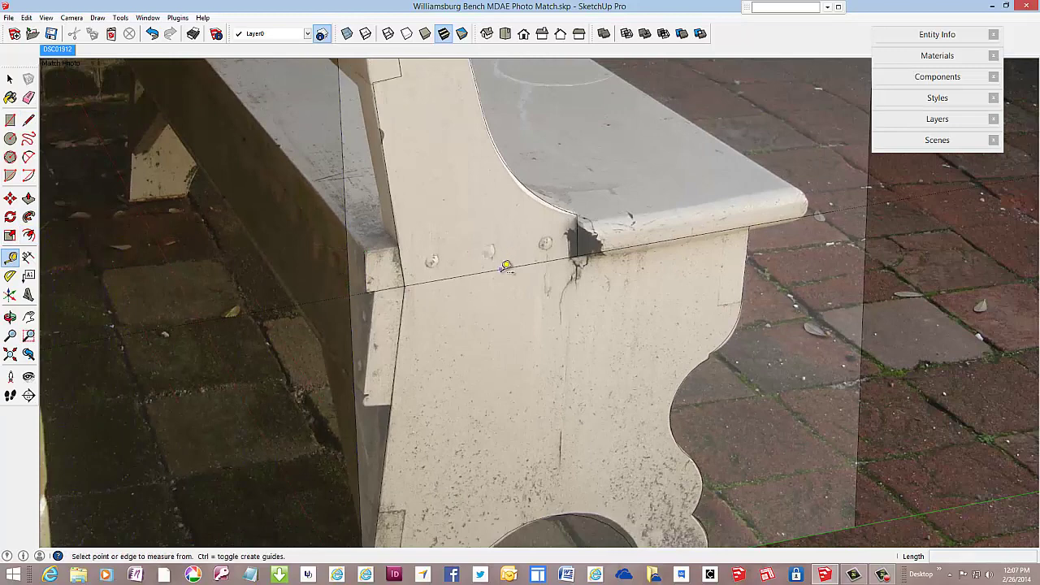
pyautogui.click(507, 266)
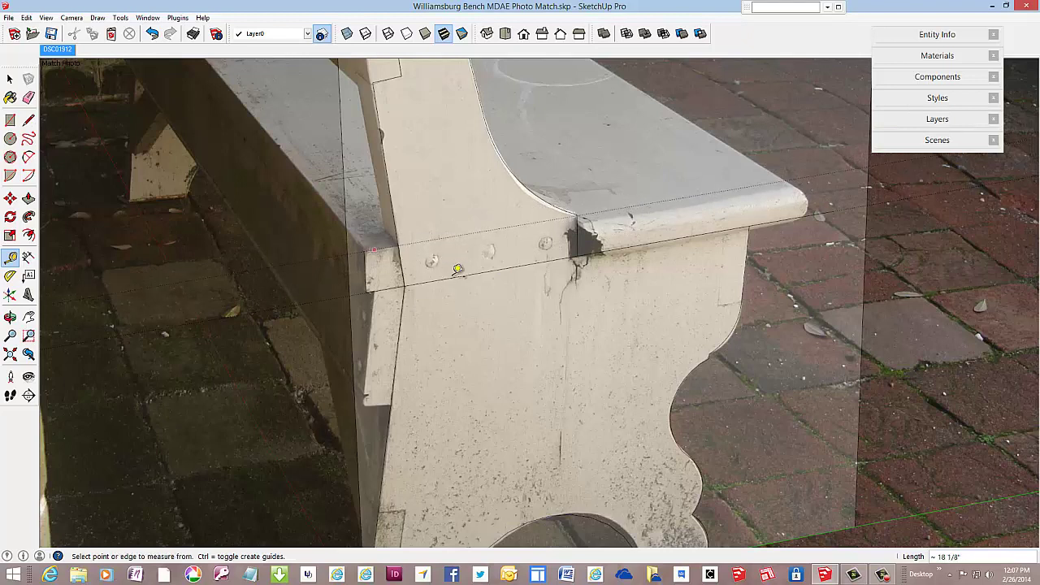
pyautogui.click(32, 121)
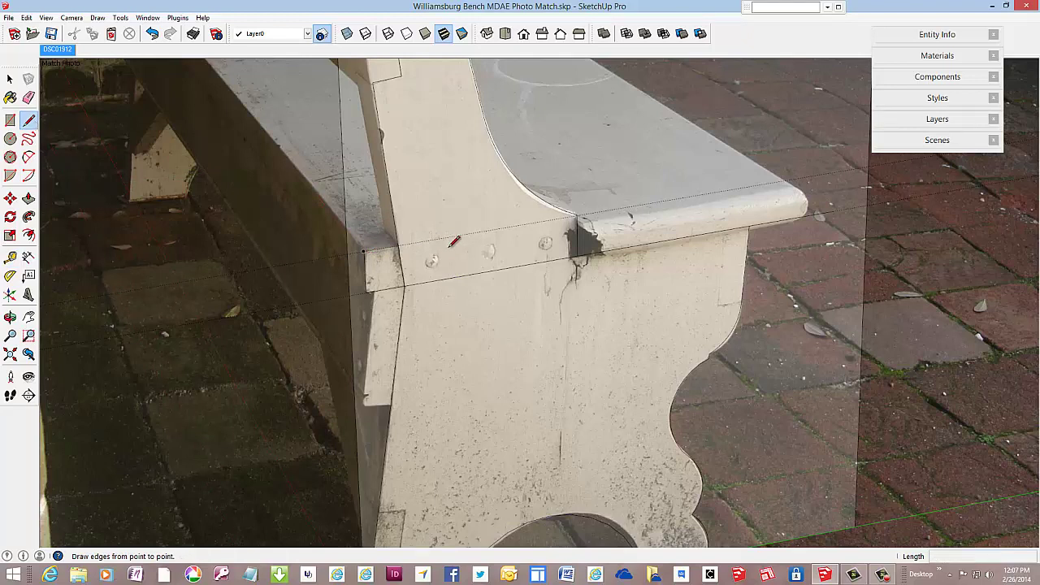
pyautogui.click(363, 251)
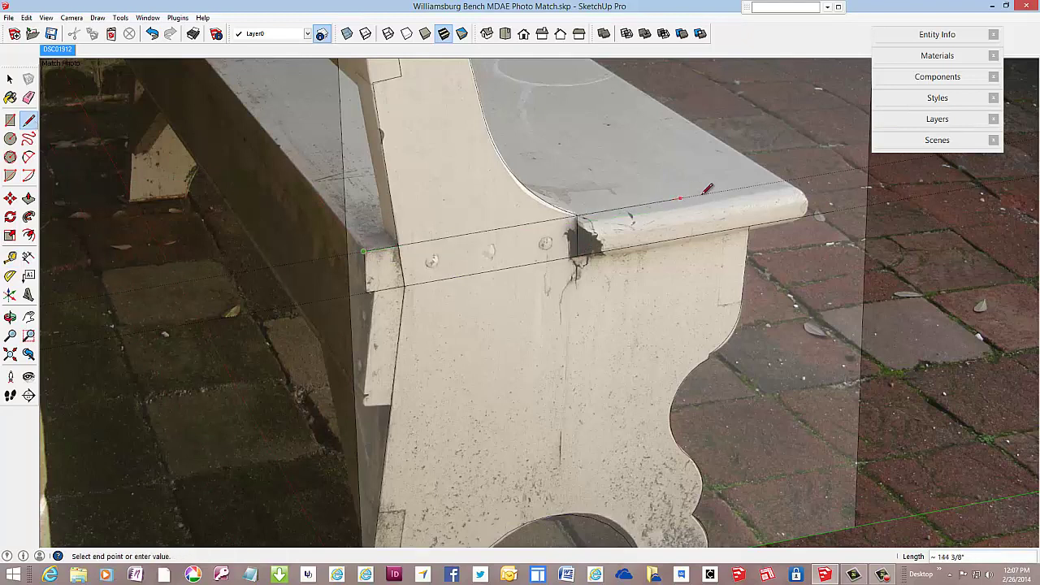
pyautogui.click(804, 174)
# - Draw an arc for the seat's rounded front nose, about 18 1/8" across with a bulge of about 5 9/16"
pyautogui.press('a')
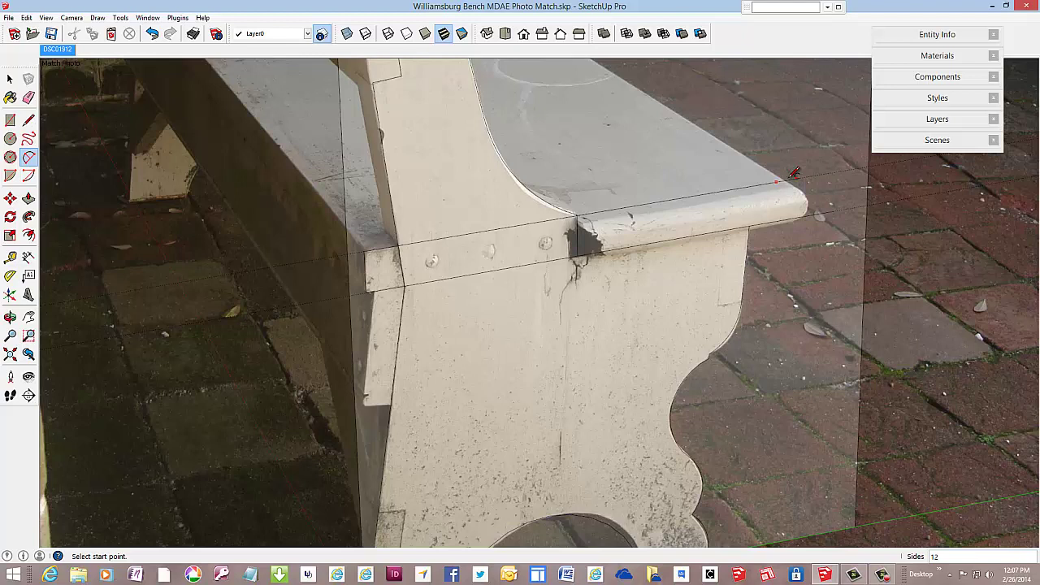
pyautogui.click(799, 177)
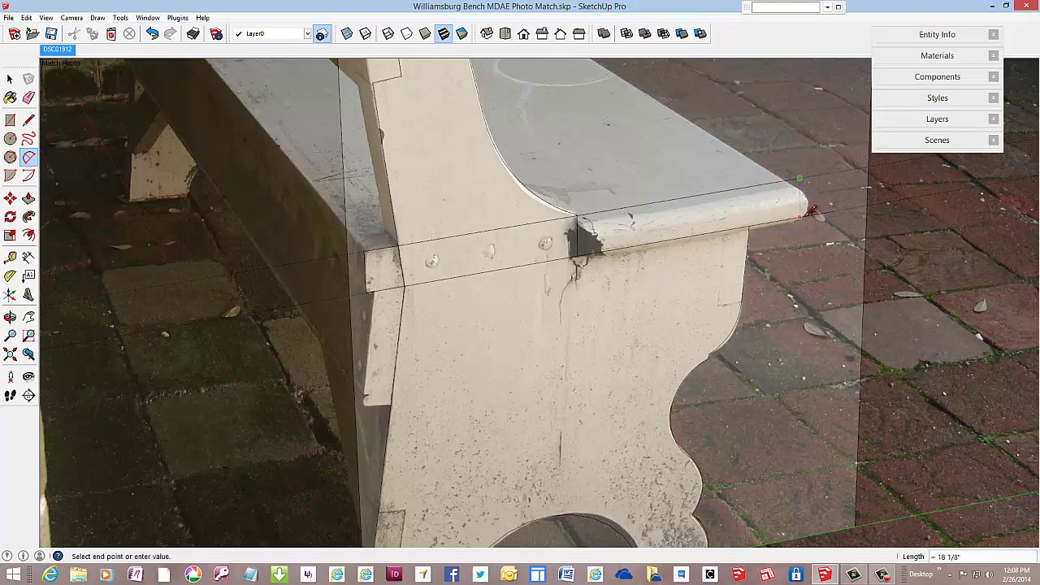
pyautogui.click(806, 216)
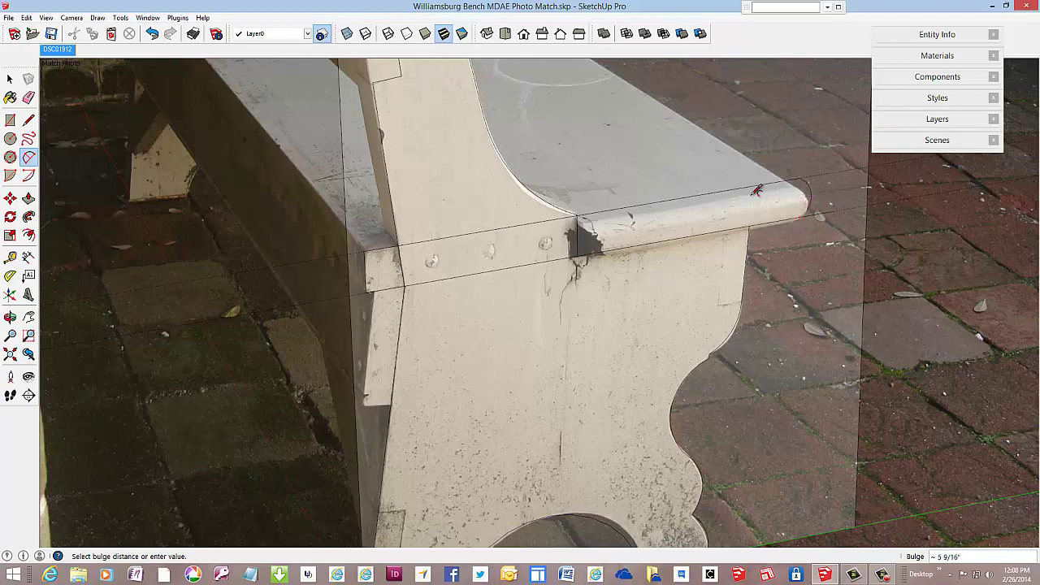
pyautogui.click(756, 190)
# - Close the seat profile with a lower edge about 198 7/16" long and a vertical rear edge about 18 1/8" high
pyautogui.click(14, 81)
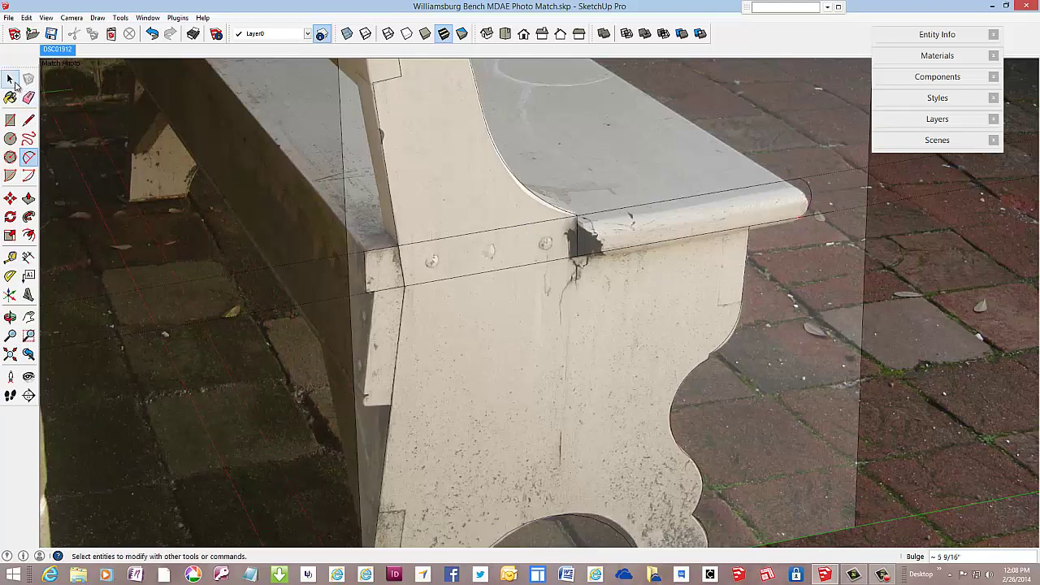
pyautogui.click(29, 119)
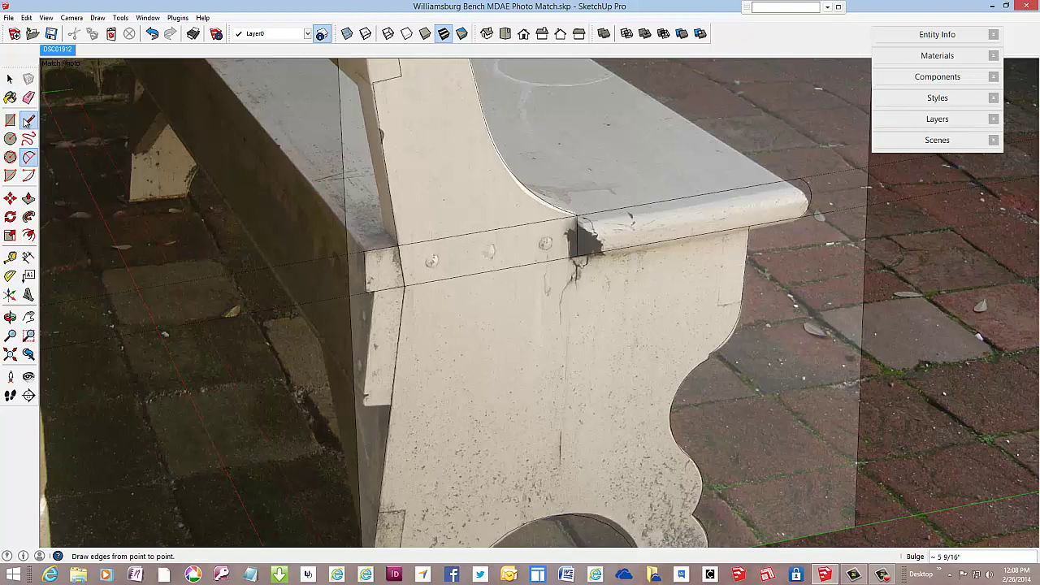
pyautogui.click(800, 216)
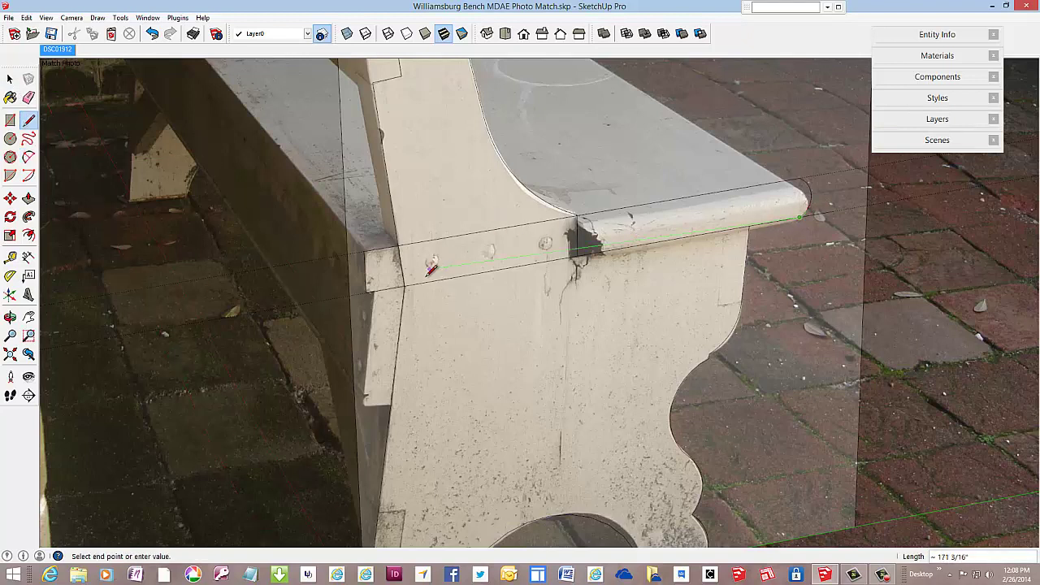
pyautogui.click(369, 288)
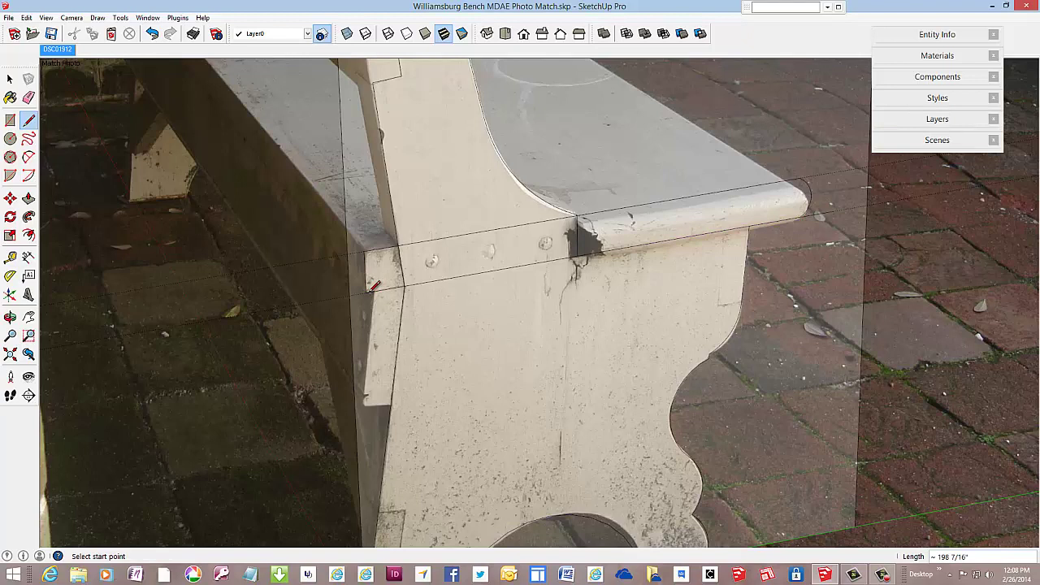
pyautogui.click(366, 291)
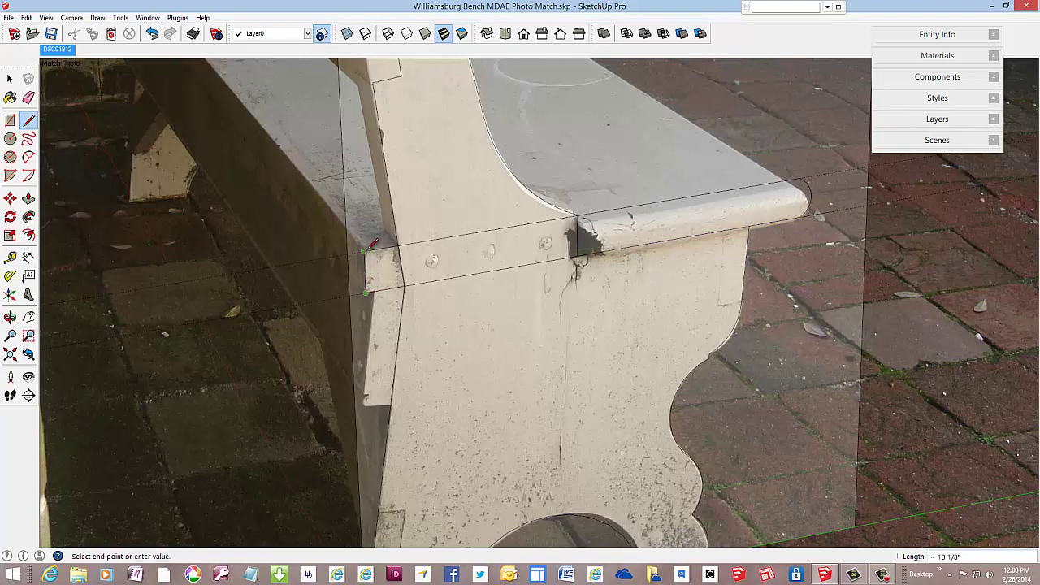
pyautogui.click(364, 252)
# - Select the seat's face with its edges and make it a component named Seat
pyautogui.press('space')
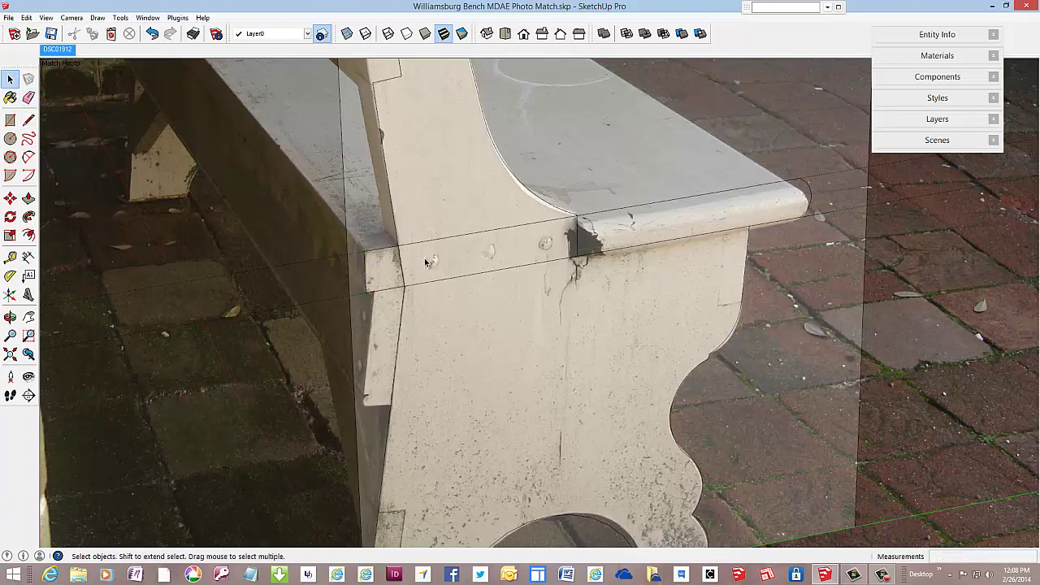
pyautogui.click(472, 258)
pyautogui.doubleClick(472, 258)
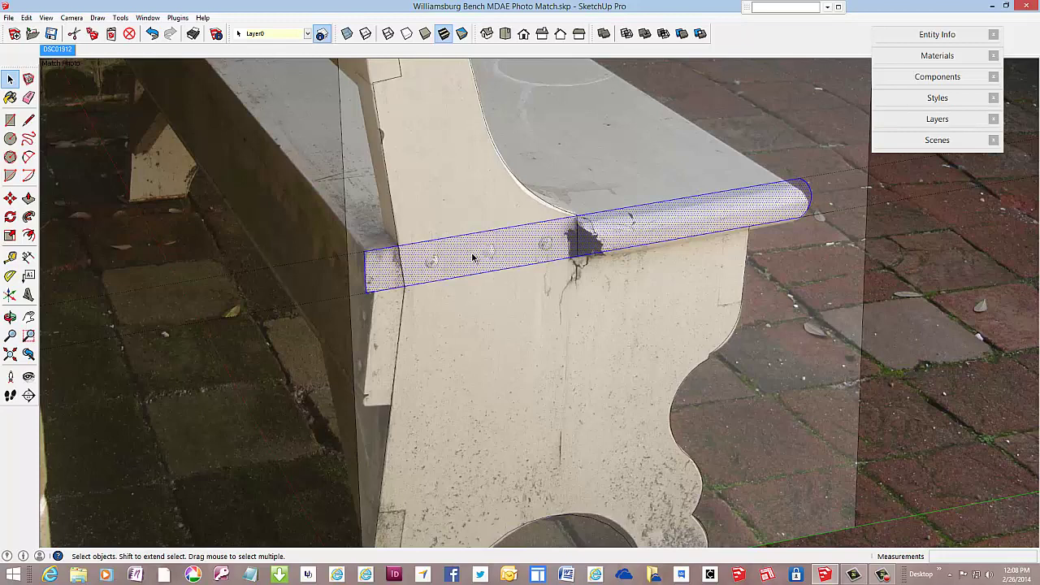
pyautogui.rightClick(472, 257)
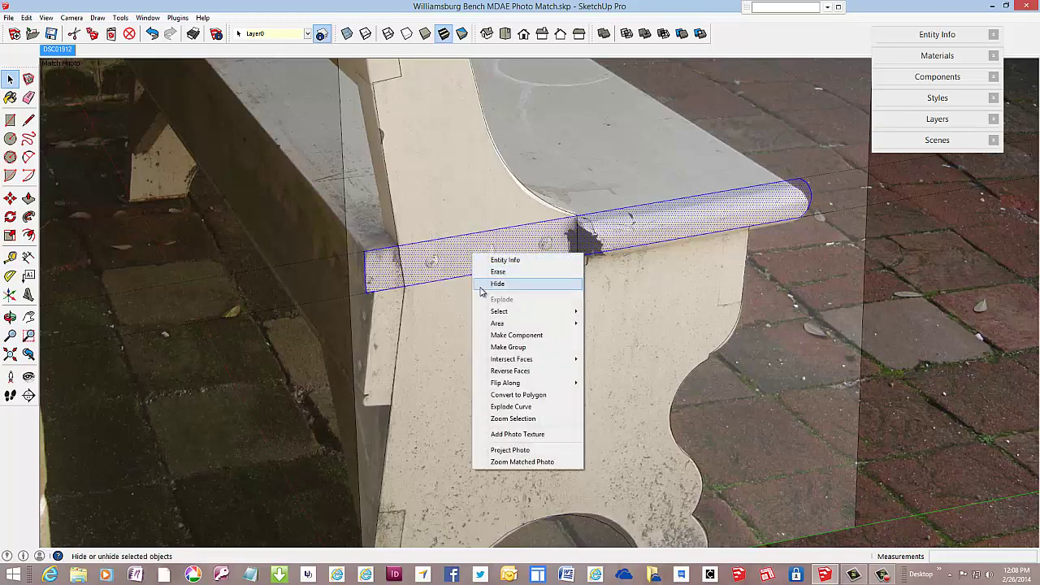
pyautogui.click(496, 334)
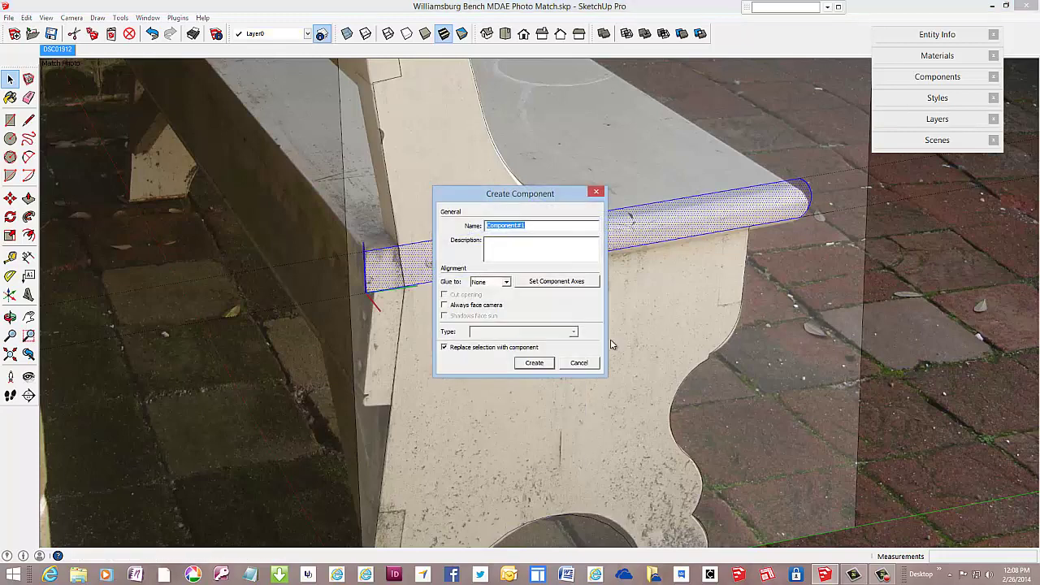
pyautogui.write('Seat')
pyautogui.press('Return')
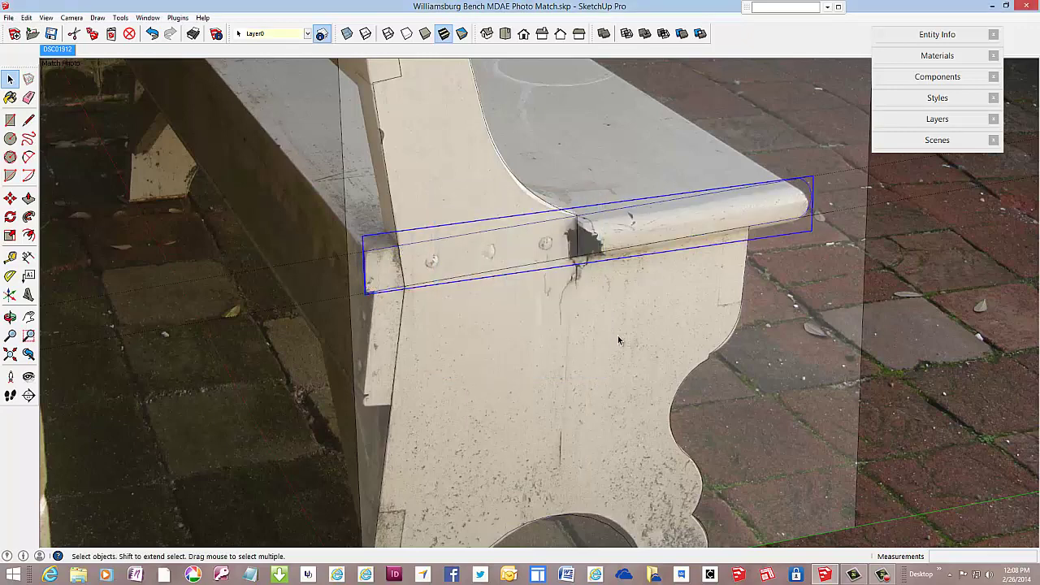
# - Open the Seat component for editing, extrude its profile about 693 7/8" along the bench's length, and close the component
pyautogui.scroll(-1, 634, 260)
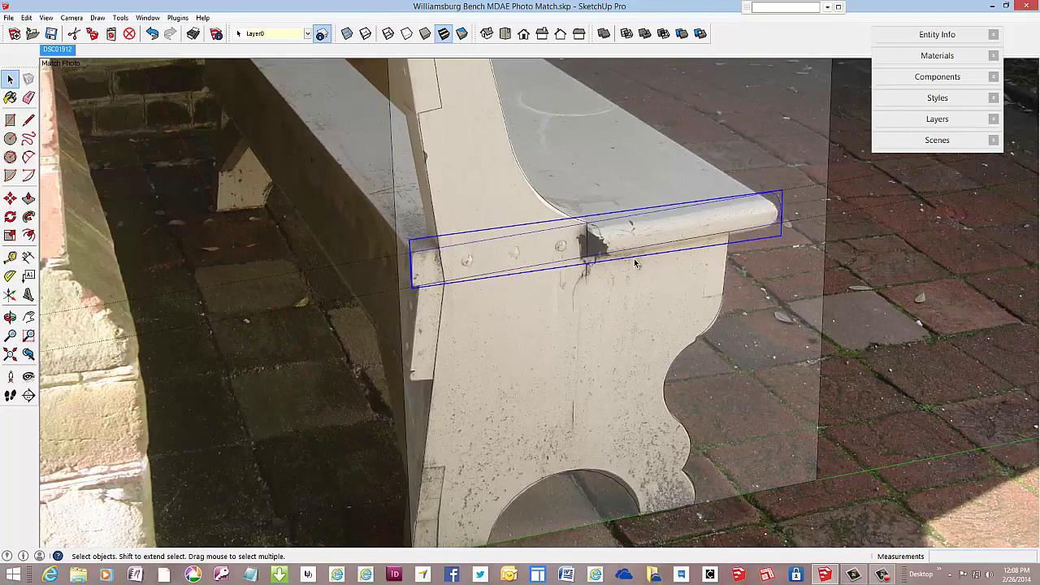
pyautogui.scroll(-1, 634, 258)
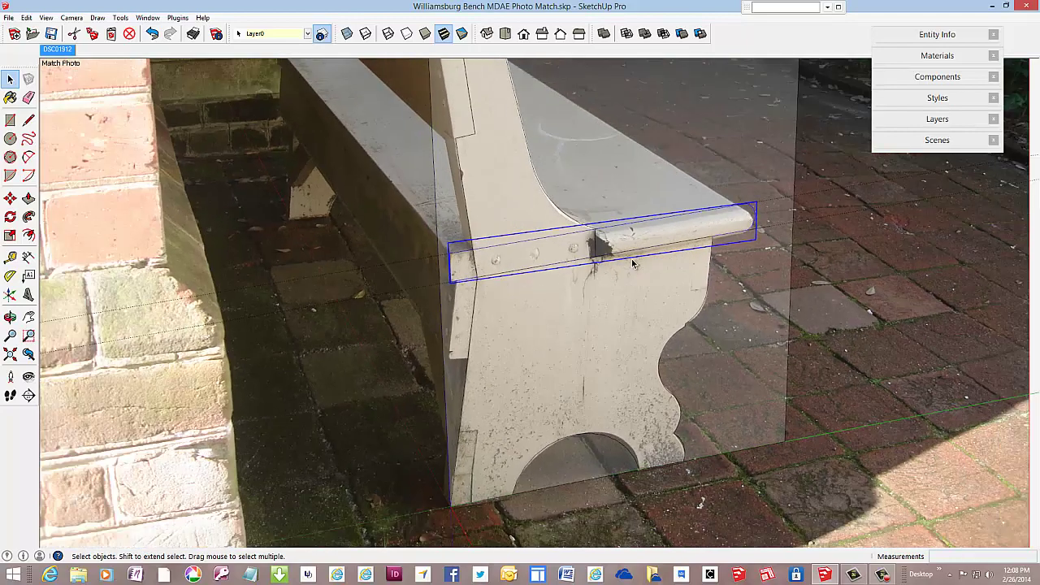
pyautogui.click(28, 199)
pyautogui.rightClick(492, 260)
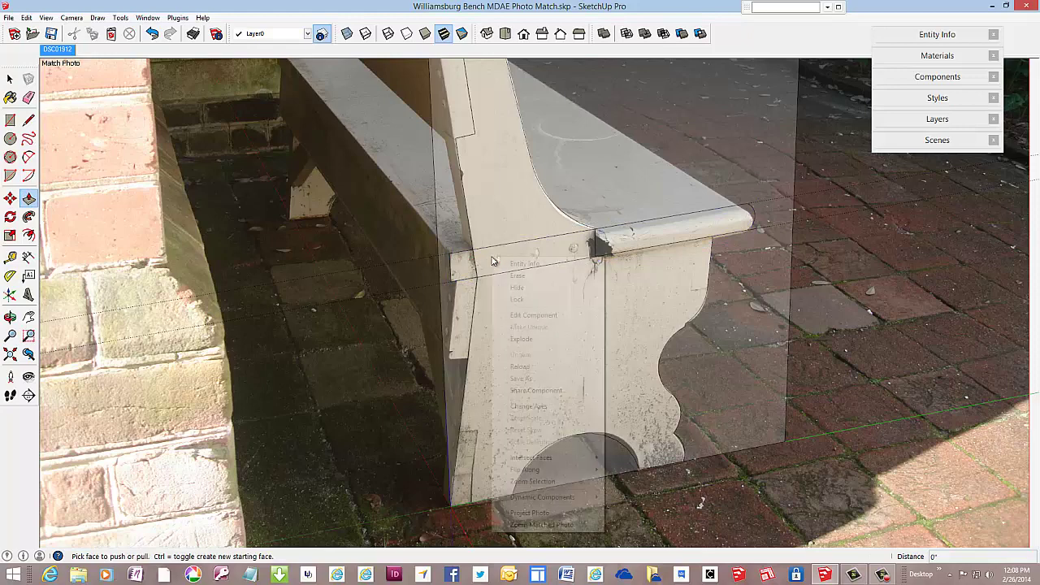
pyautogui.click(534, 315)
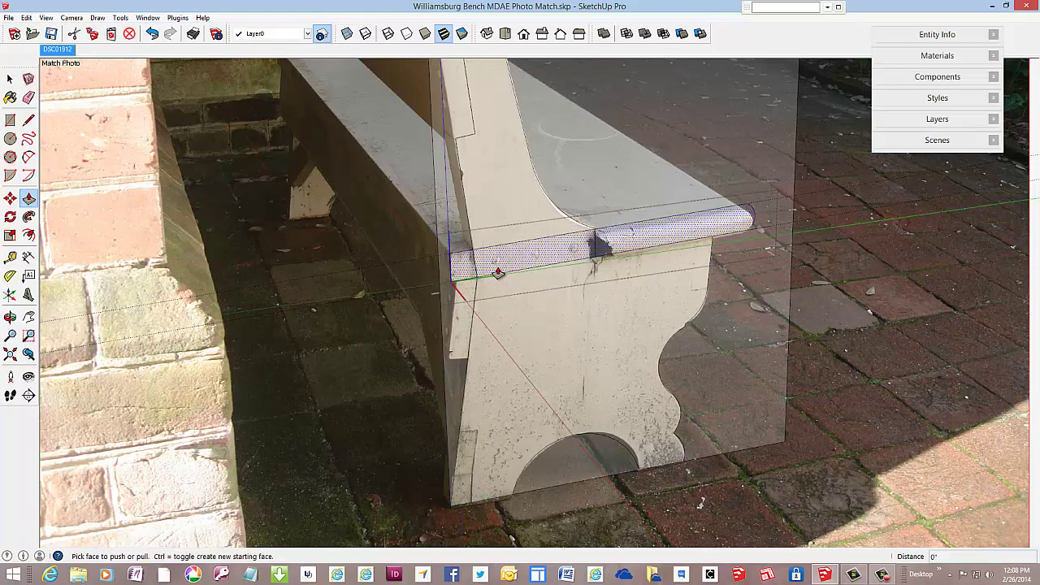
pyautogui.scroll(1, 487, 274)
pyautogui.moveTo(488, 273); pyautogui.dragTo(325, 104)
pyautogui.scroll(-2, 575, 191)
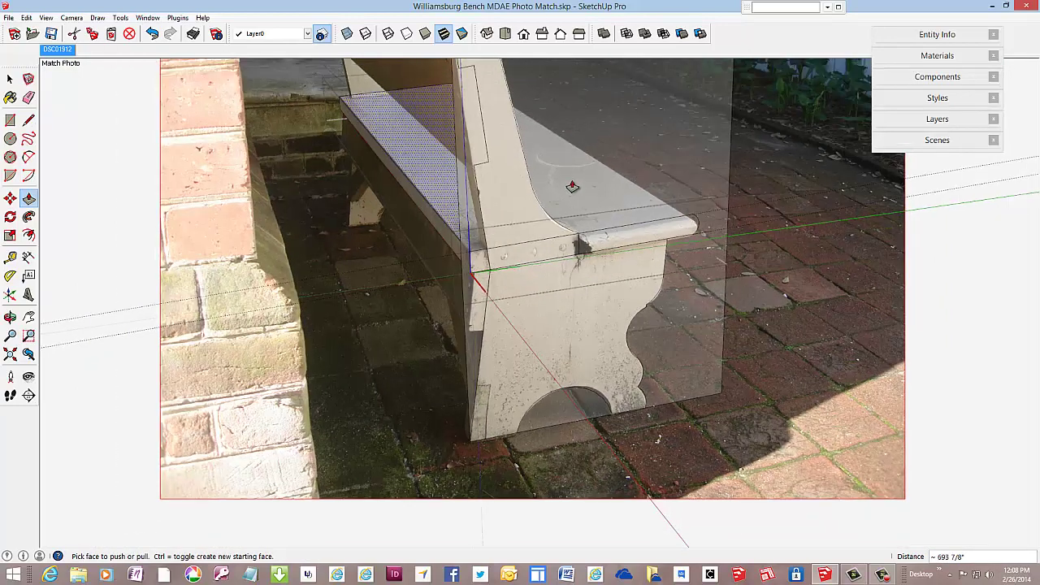
pyautogui.scroll(5, 499, 276)
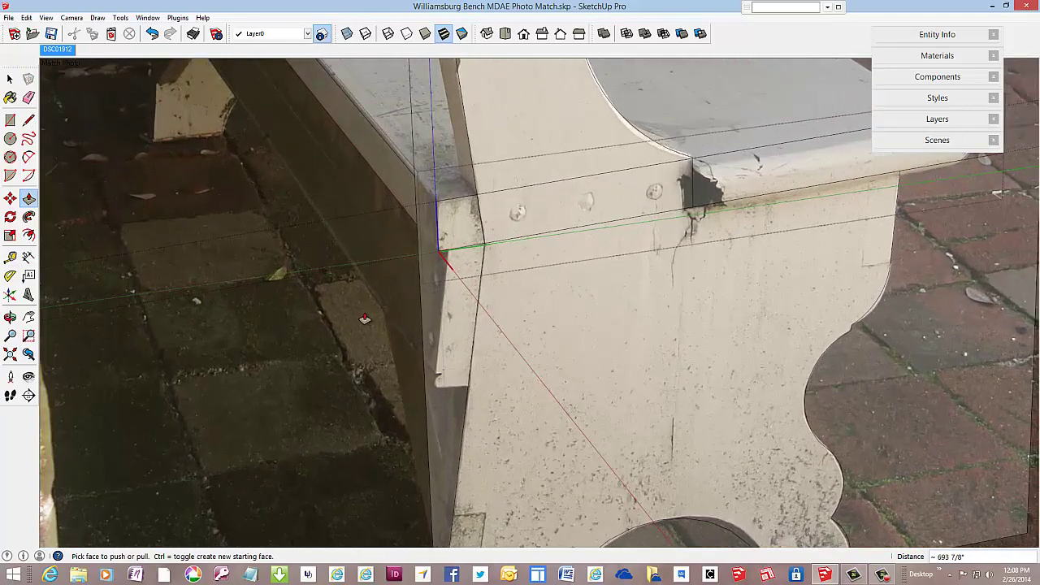
pyautogui.rightClick(364, 319)
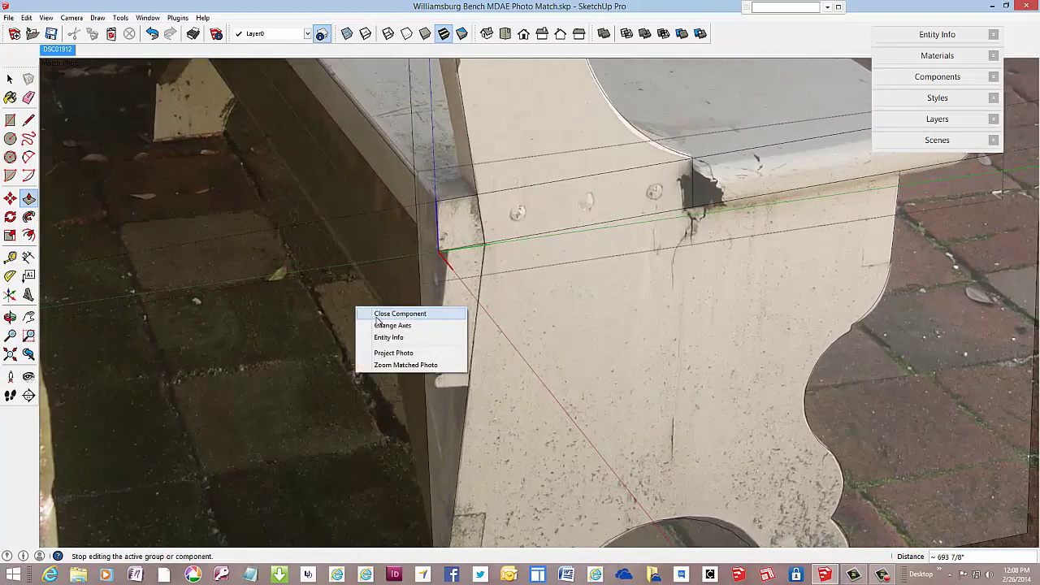
pyautogui.click(381, 310)
# - Trace the rear board's top edge, about 12 11/16" from the upright's corner, and its slanted rear edge down to the board's lower corner
pyautogui.click(28, 120)
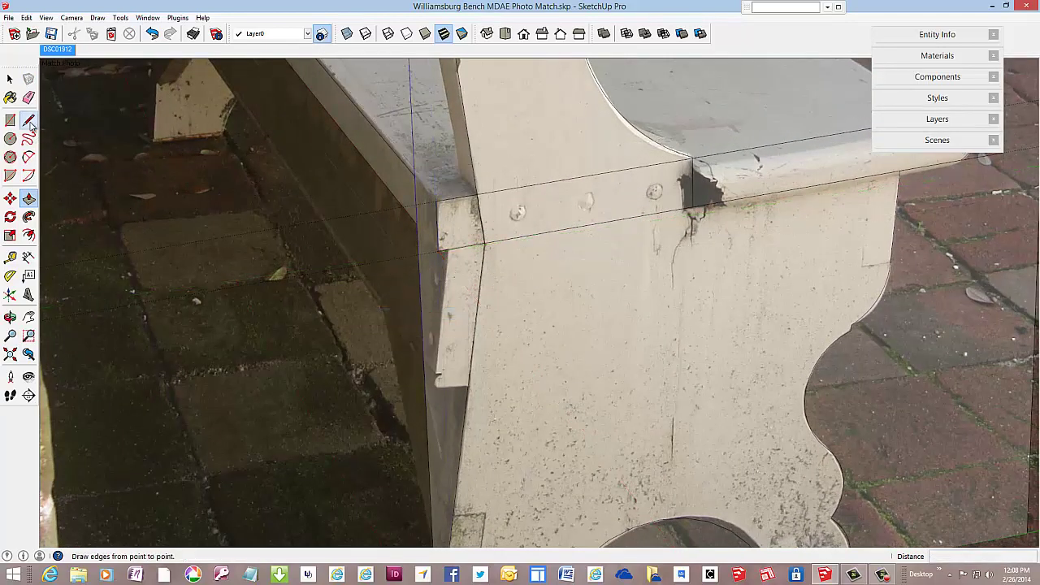
pyautogui.click(484, 242)
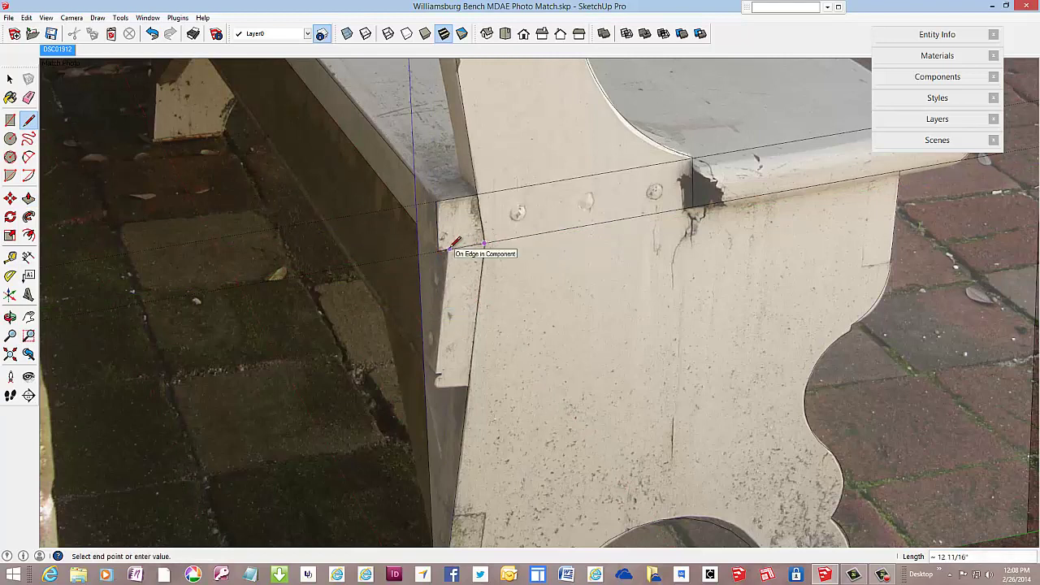
pyautogui.click(448, 249)
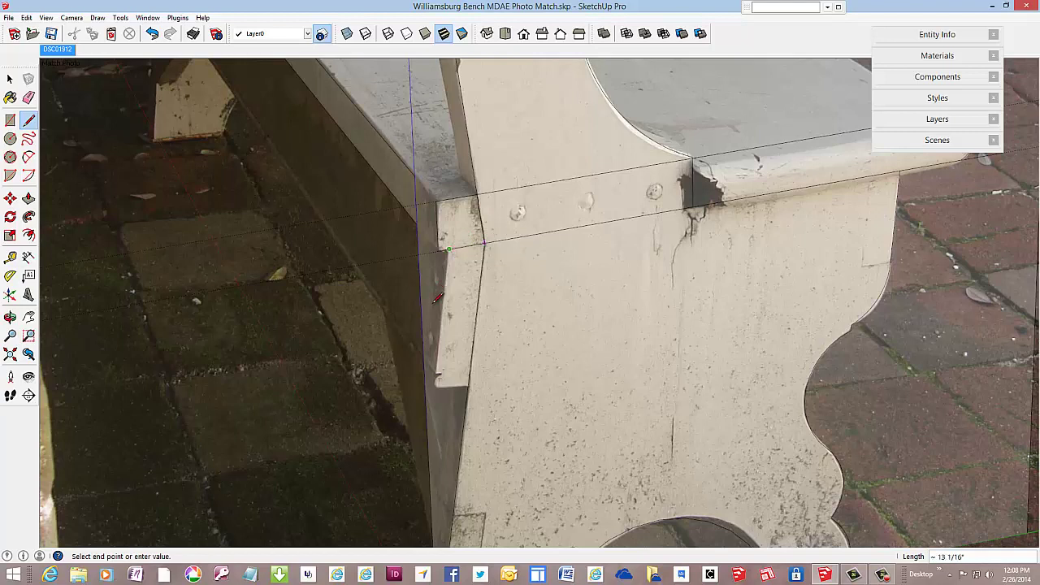
pyautogui.click(434, 386)
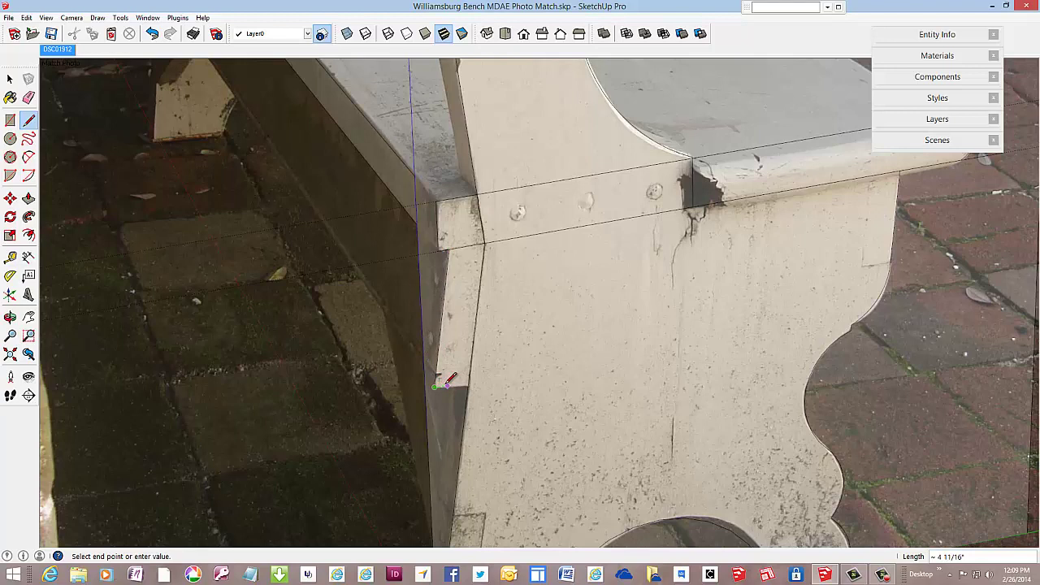
pyautogui.press('Escape')
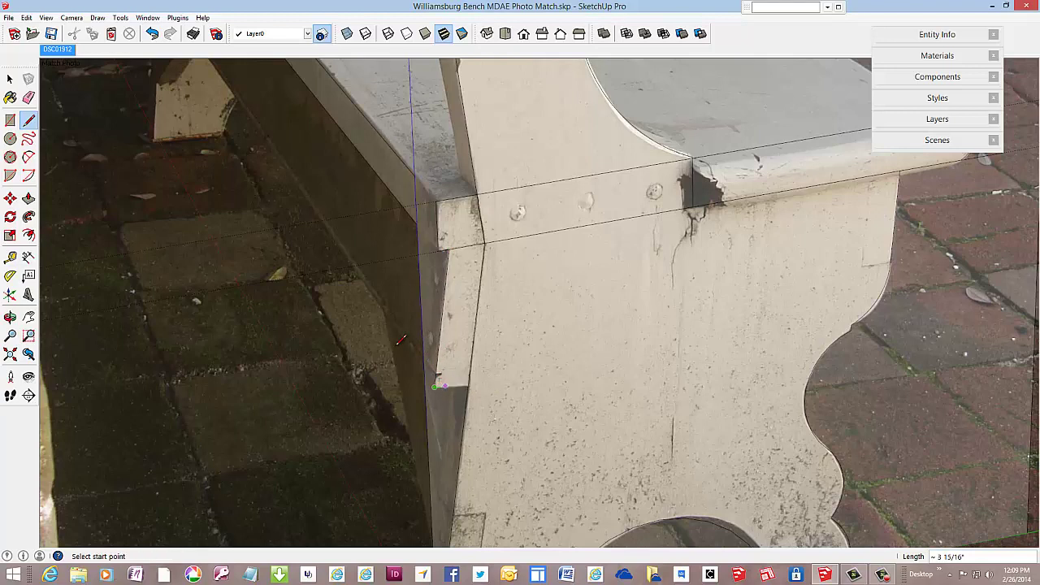
# - Place a guide parallel to the upright's slanted edge, about 12 7/16" away, and trace the board's rear edge along it, about 50 15/16" long
pyautogui.click(10, 258)
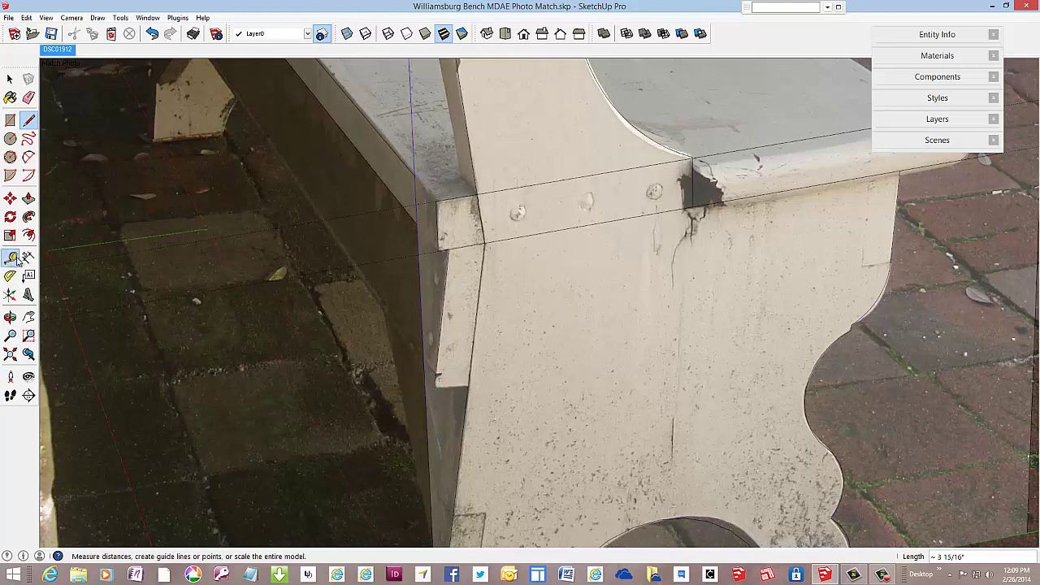
pyautogui.click(480, 286)
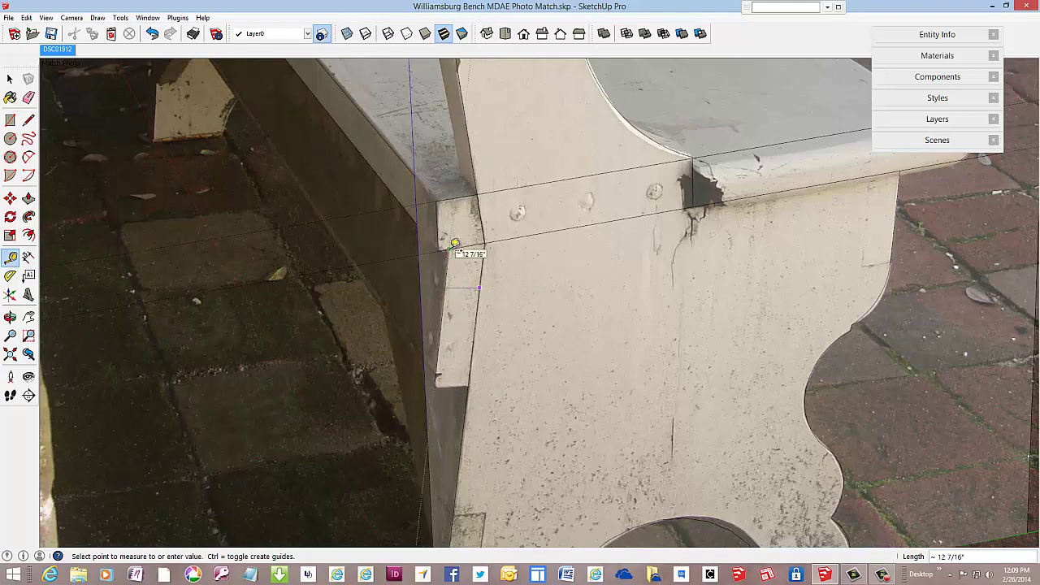
pyautogui.click(455, 244)
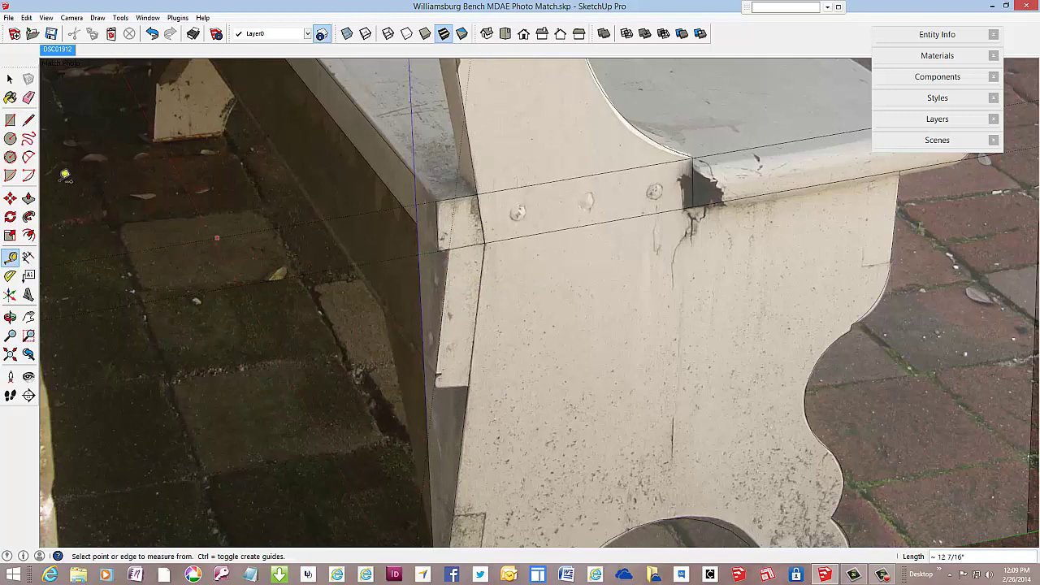
pyautogui.click(29, 120)
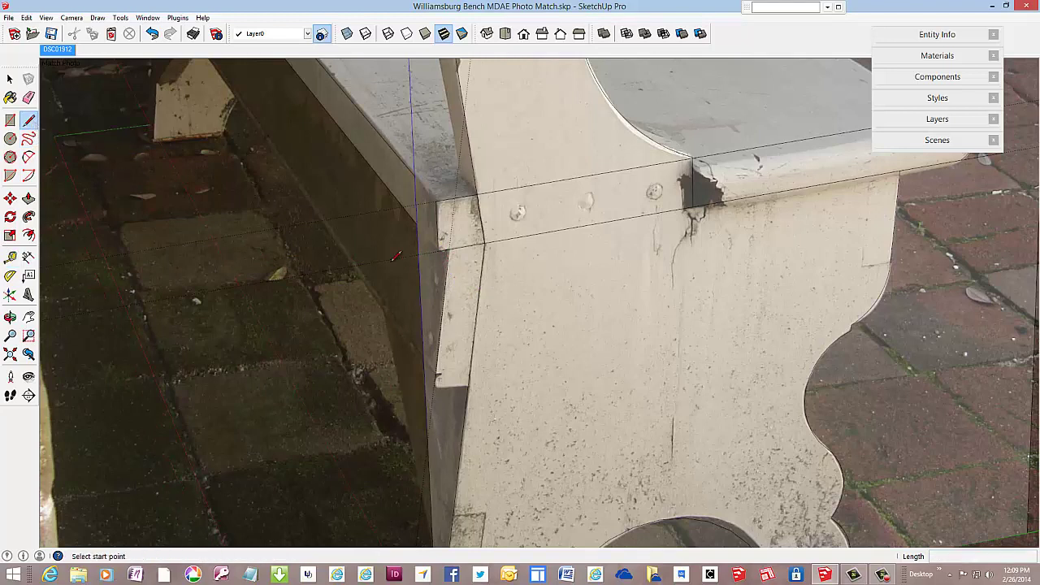
pyautogui.click(446, 249)
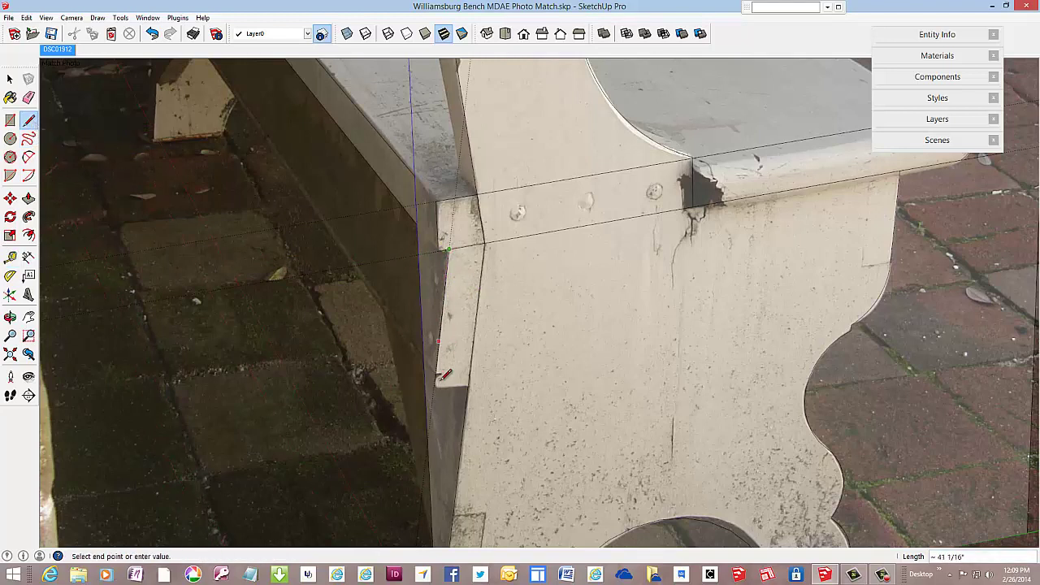
pyautogui.click(467, 387)
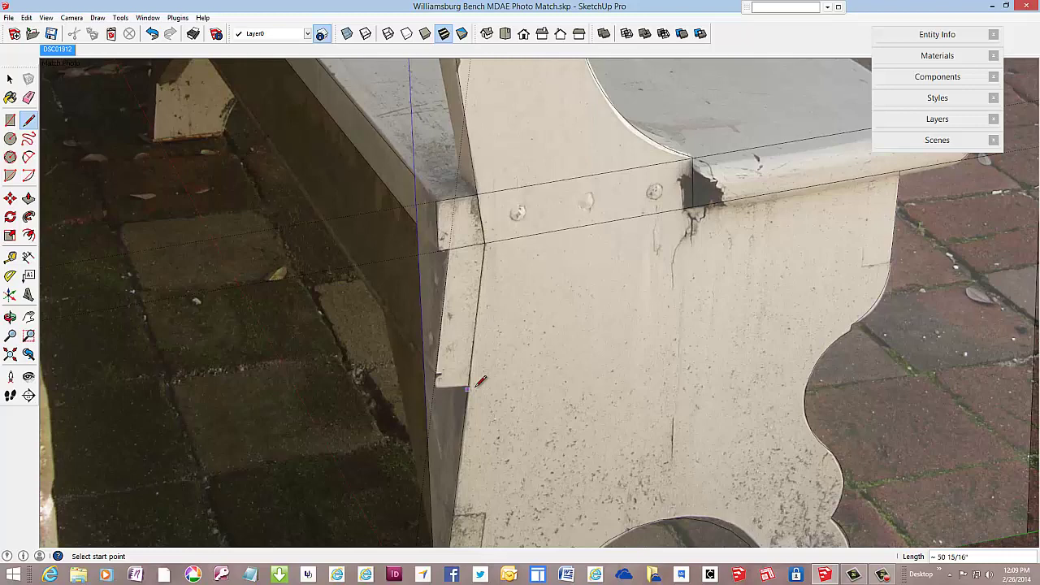
# - Close the rear board's profile with an edge about 53 1/4" long, running up the upright's slanted edge to the seat's underside
pyautogui.scroll(3, 467, 387)
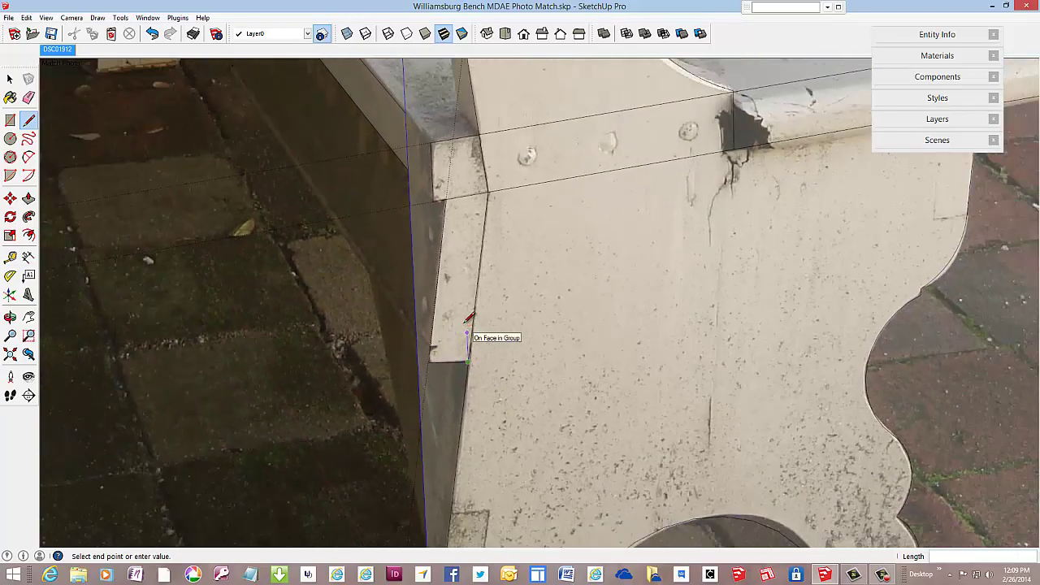
pyautogui.press('space')
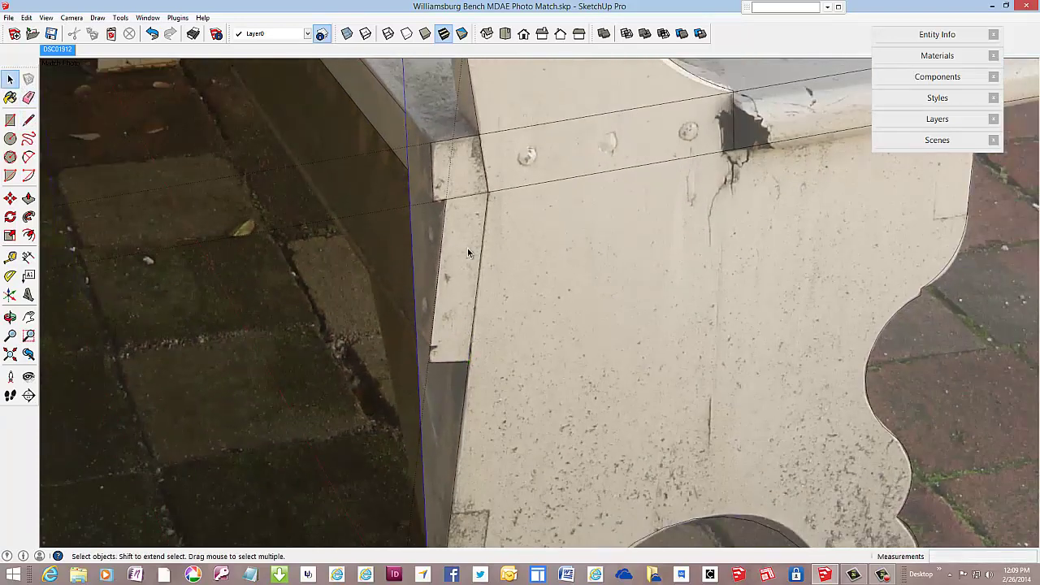
pyautogui.click(416, 244)
pyautogui.click(10, 119)
pyautogui.click(28, 120)
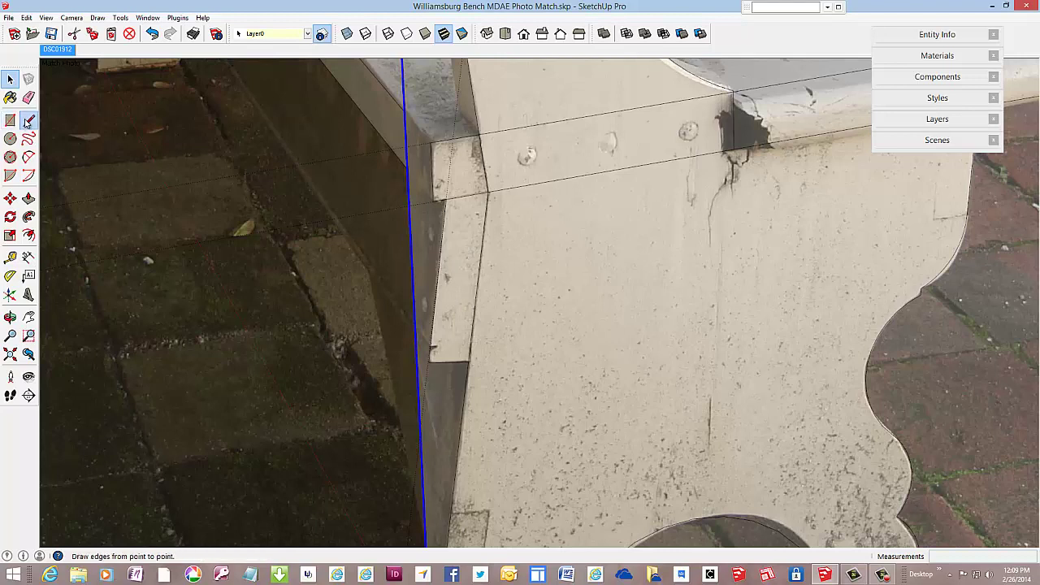
pyautogui.click(468, 361)
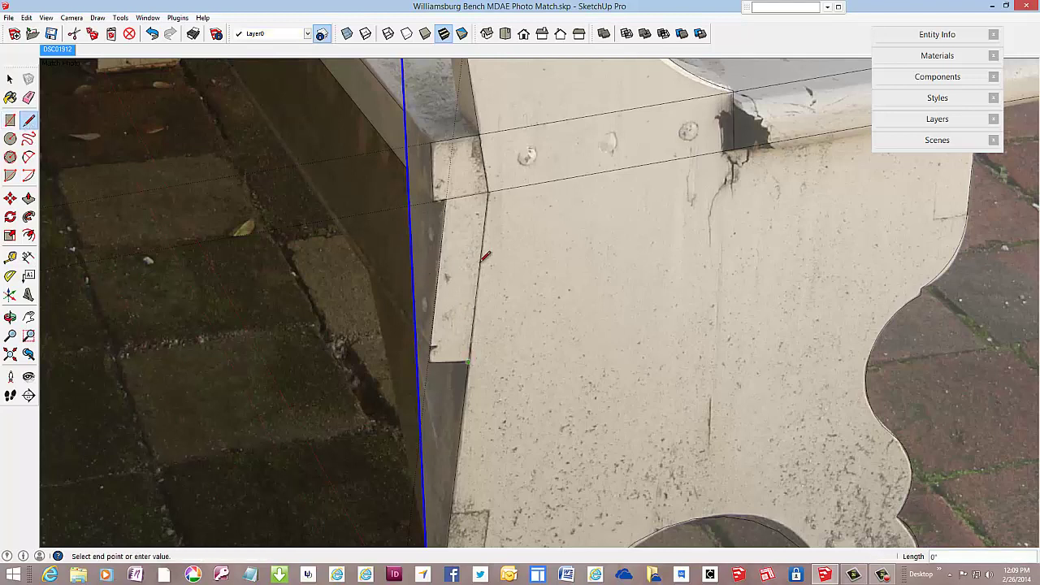
pyautogui.click(489, 193)
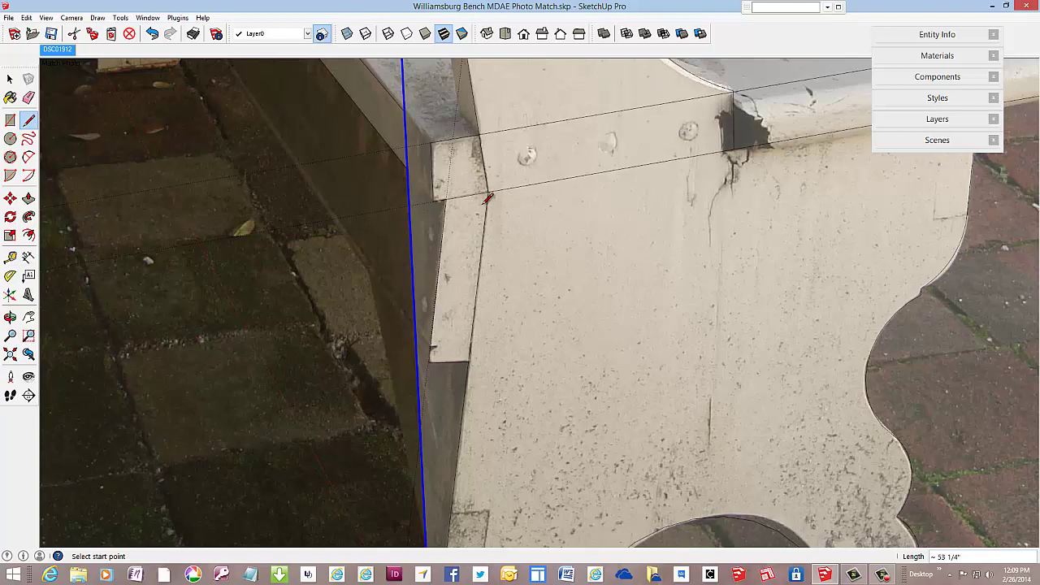
# - Select the rear board's face with its edges and make it a component named Back Rail
pyautogui.click(9, 78)
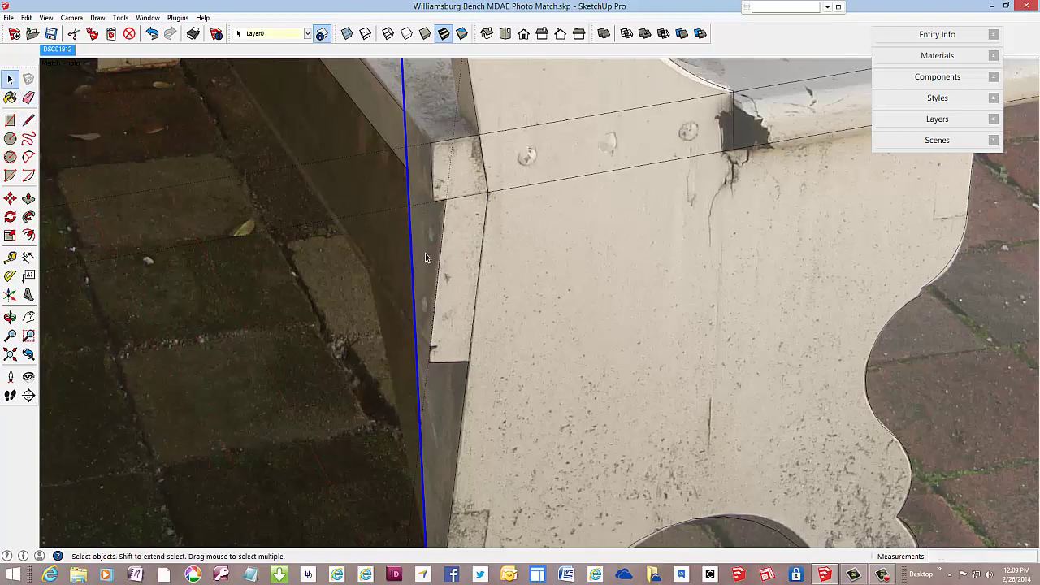
pyautogui.click(454, 260)
pyautogui.rightClick(454, 260)
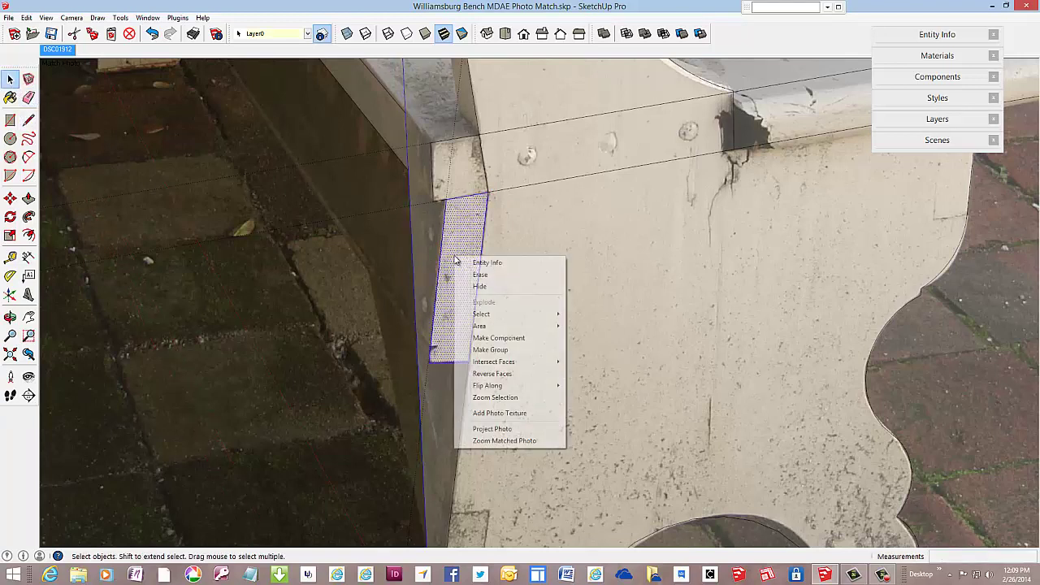
pyautogui.click(548, 338)
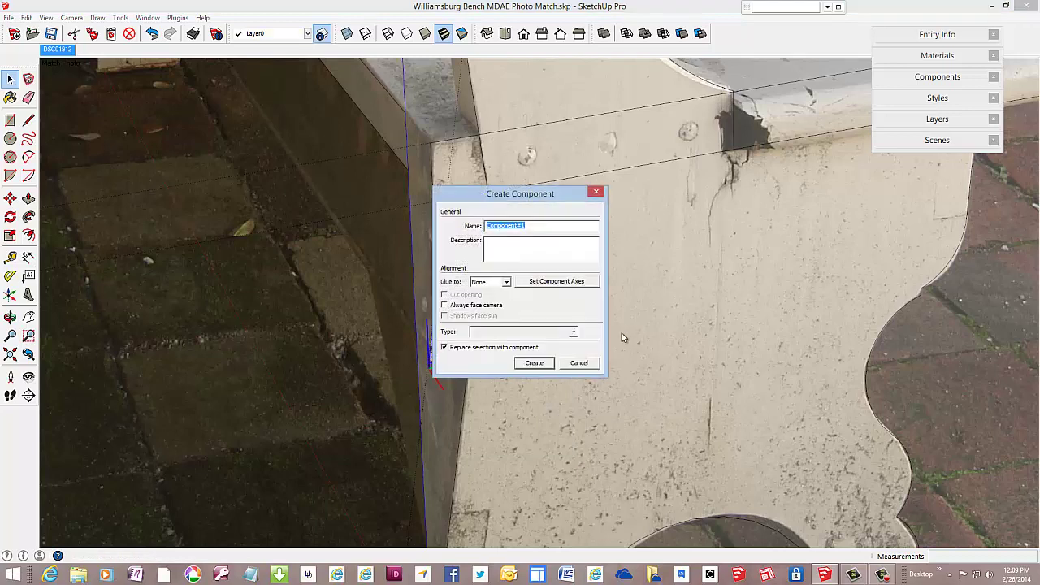
pyautogui.write('Back Rail')
pyautogui.press('Return')
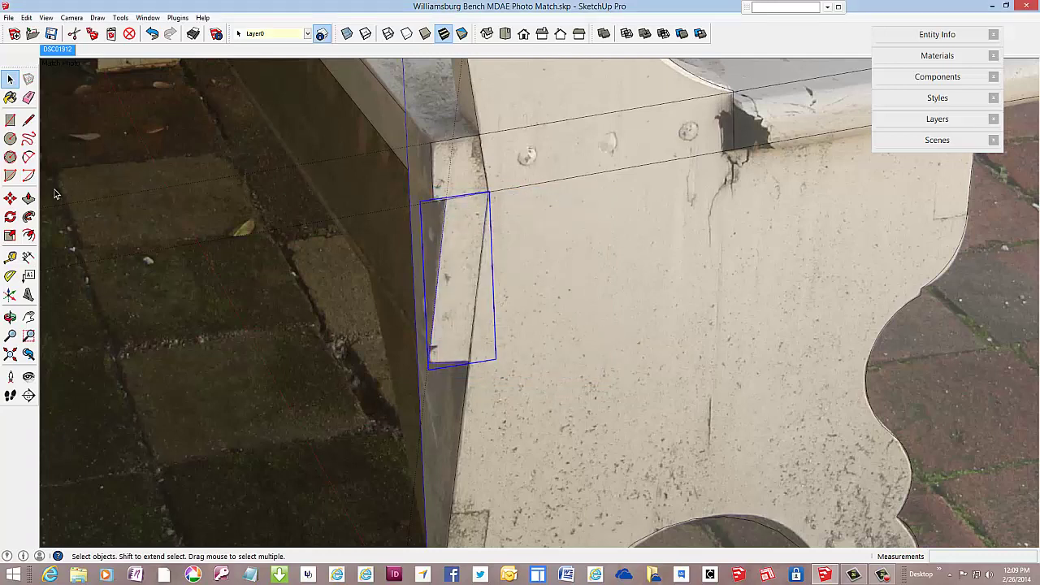
# - Open the Back Rail component for editing, extrude its profile about 692 7/8" along the bench's length, and close the component
pyautogui.click(29, 198)
pyautogui.rightClick(434, 258)
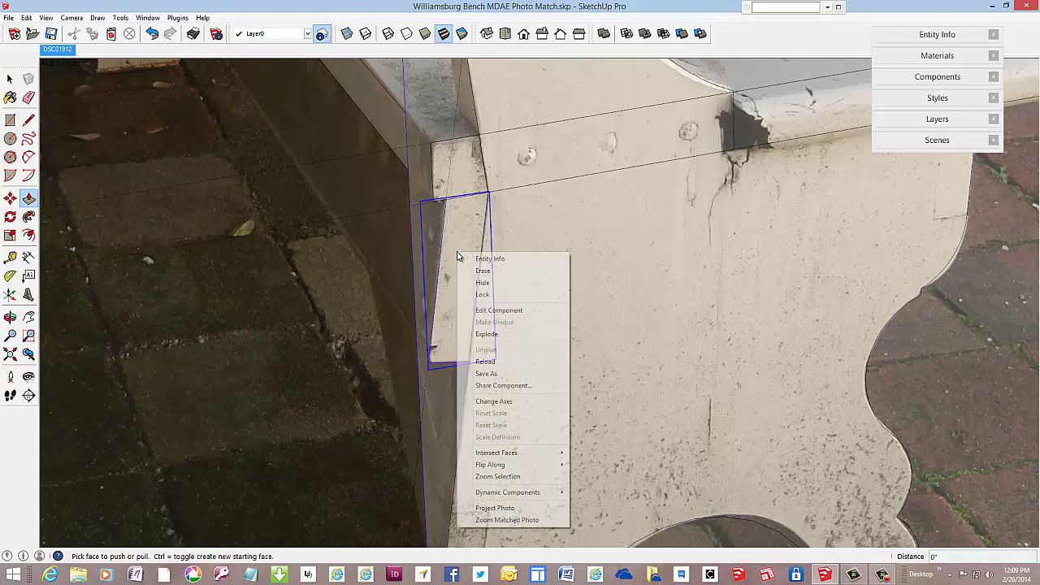
pyautogui.click(487, 309)
pyautogui.scroll(-5, 558, 340)
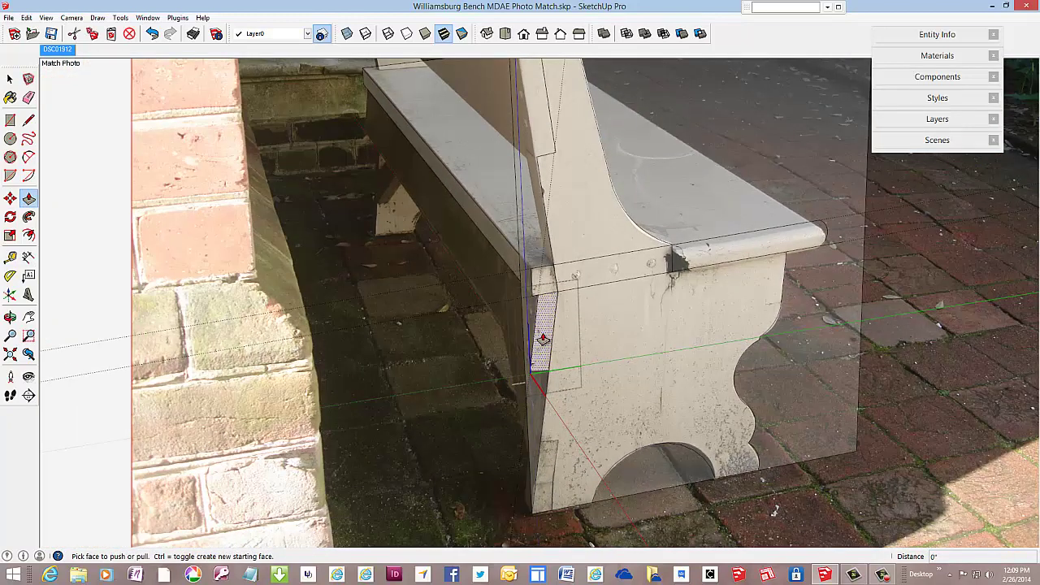
pyautogui.moveTo(543, 338); pyautogui.dragTo(377, 107)
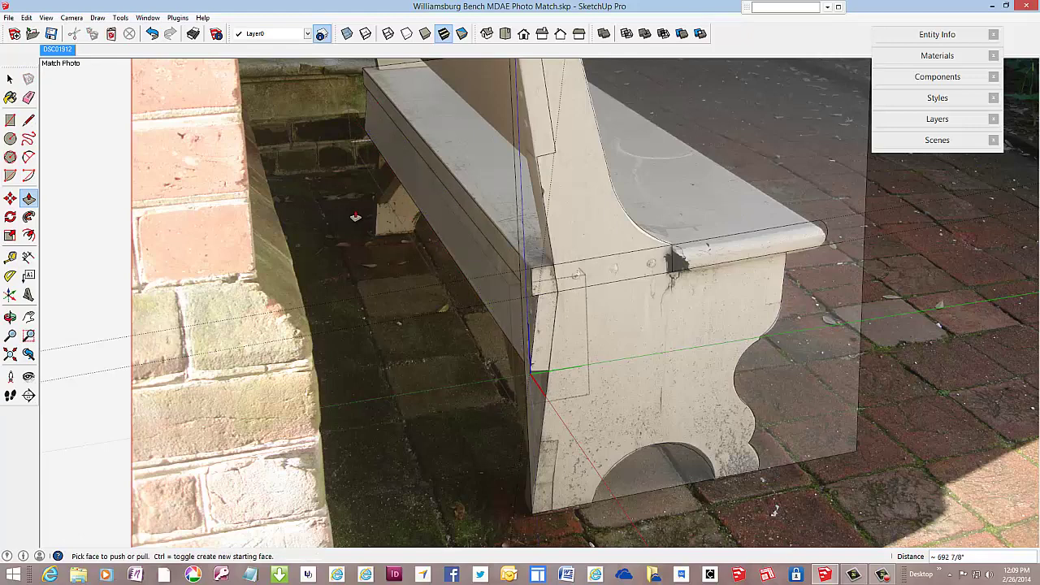
pyautogui.scroll(-3, 445, 342)
pyautogui.scroll(3, 619, 296)
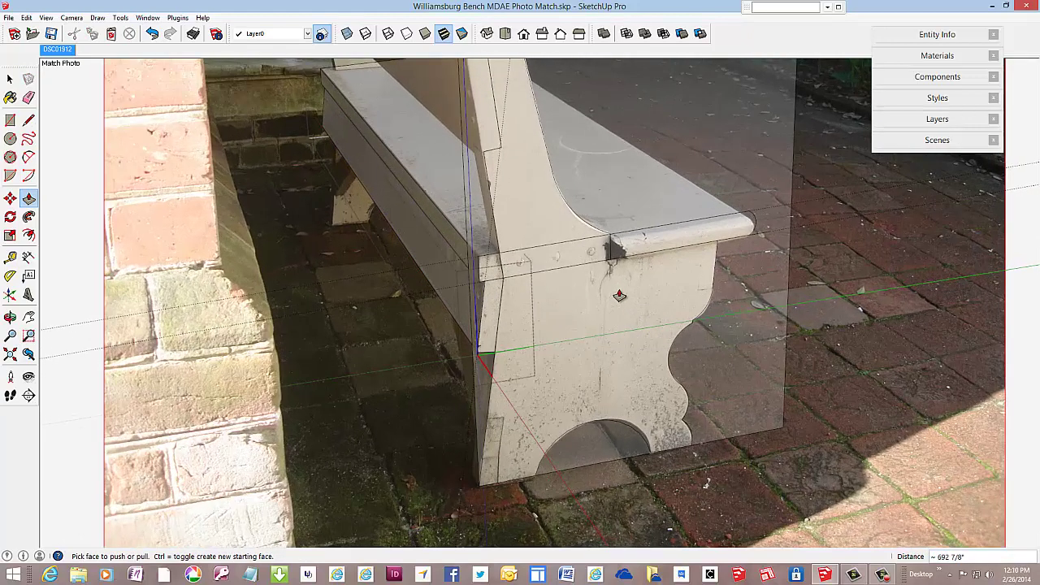
pyautogui.scroll(1, 617, 296)
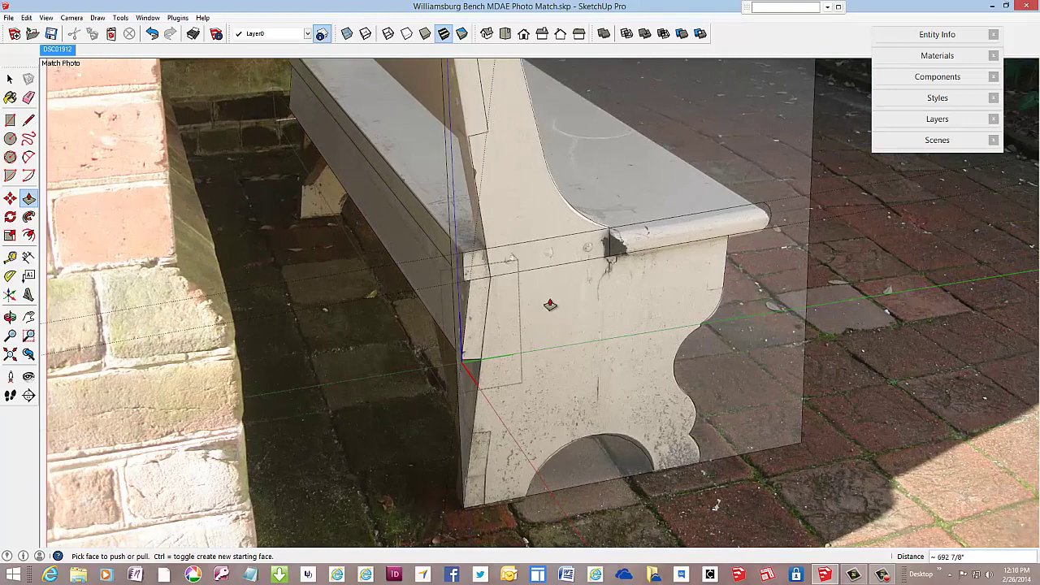
pyautogui.scroll(-1, 540, 337)
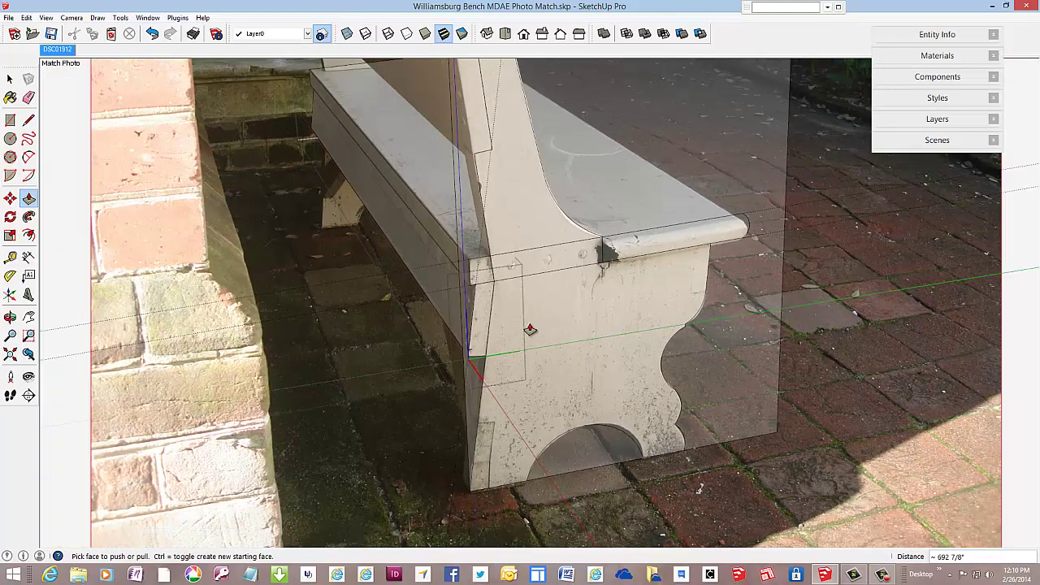
pyautogui.scroll(3, 726, 244)
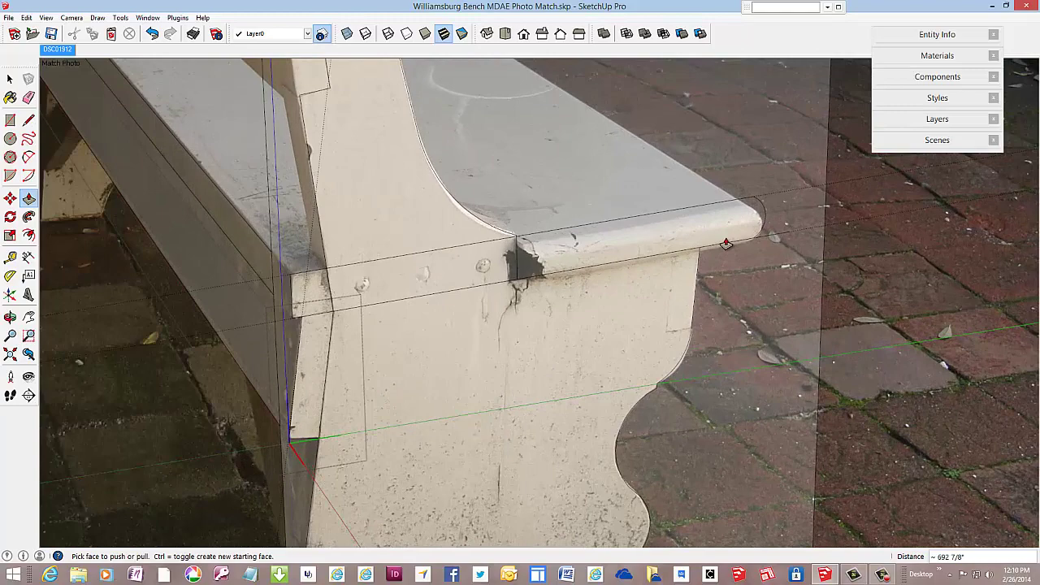
pyautogui.click(28, 120)
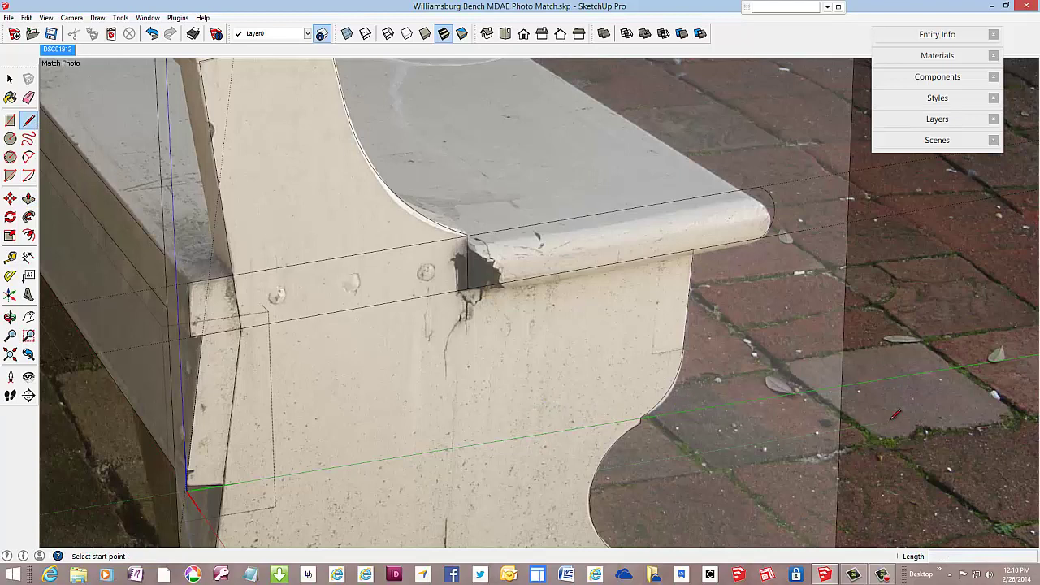
pyautogui.rightClick(894, 415)
pyautogui.click(905, 426)
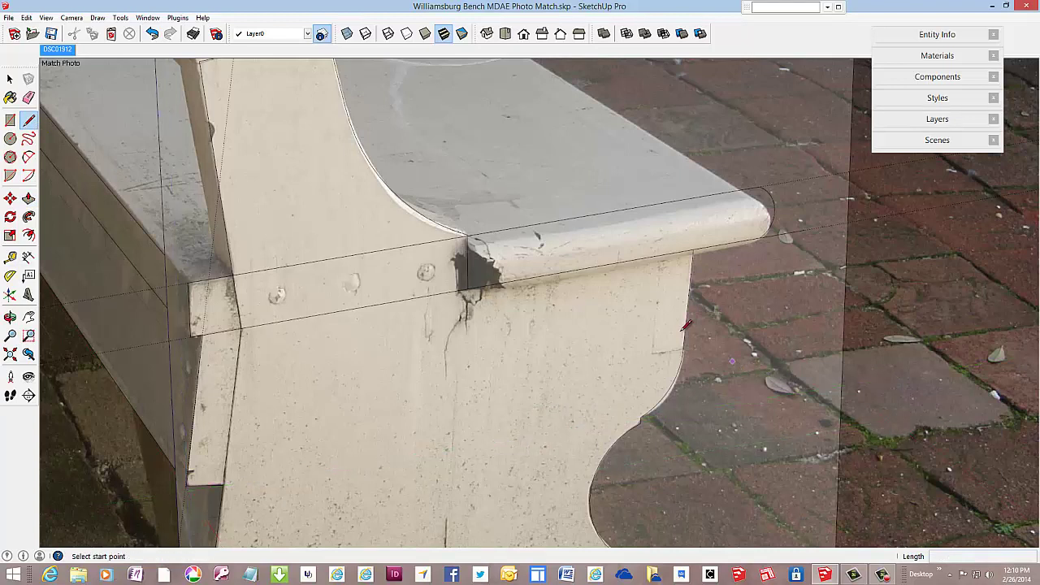
# - Open the Side component for editing and draw the front notch's lower edge, about 11 1/8" inward from the side's front edge
pyautogui.rightClick(608, 341)
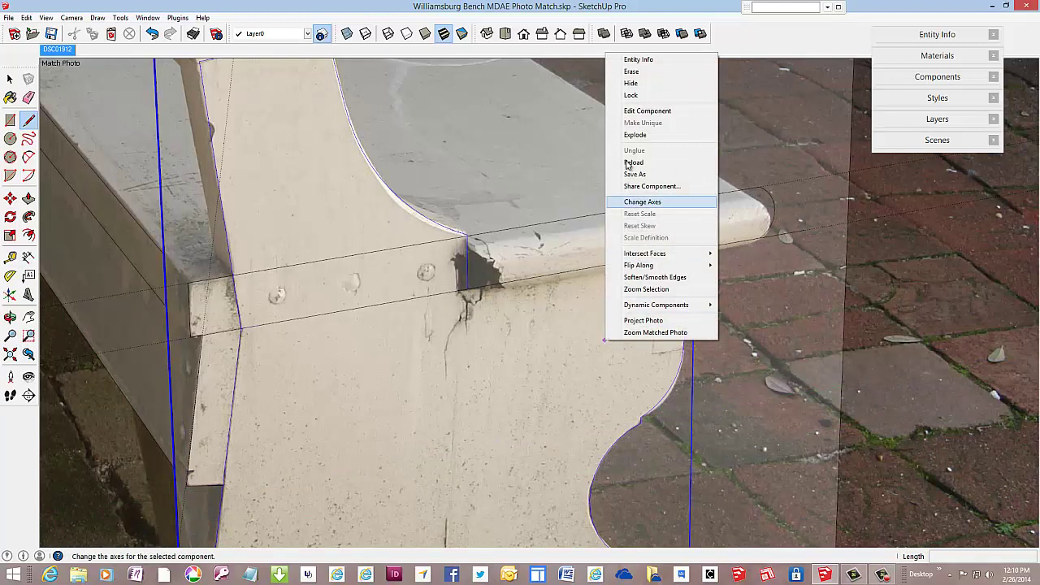
pyautogui.click(643, 110)
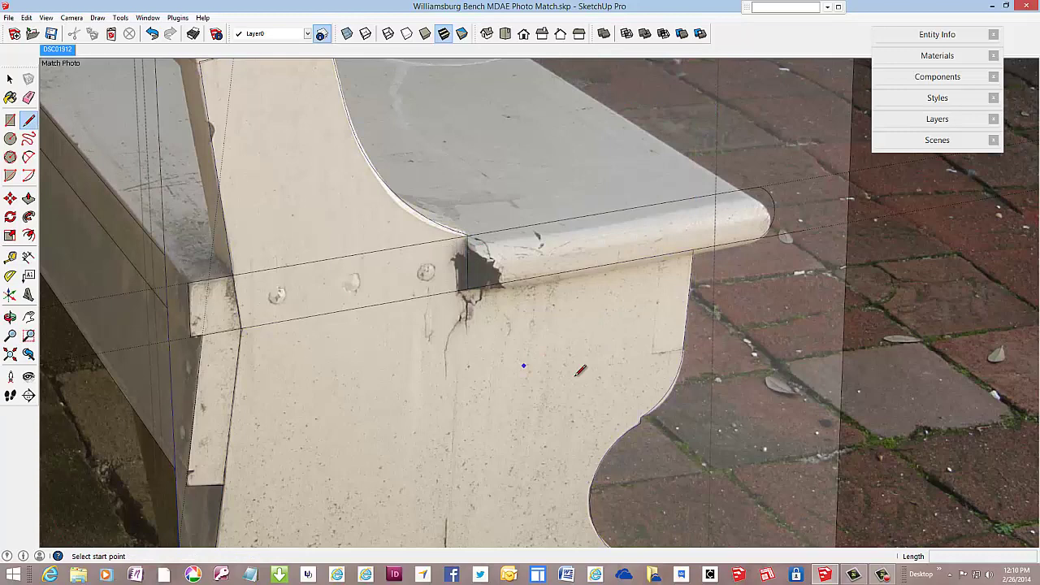
pyautogui.click(684, 350)
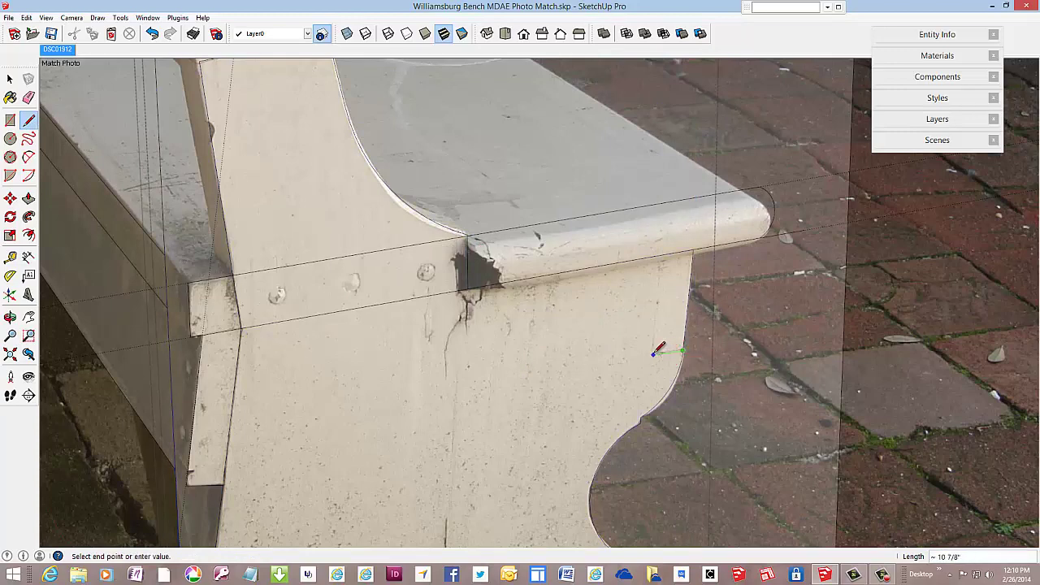
pyautogui.scroll(1, 658, 349)
pyautogui.click(653, 354)
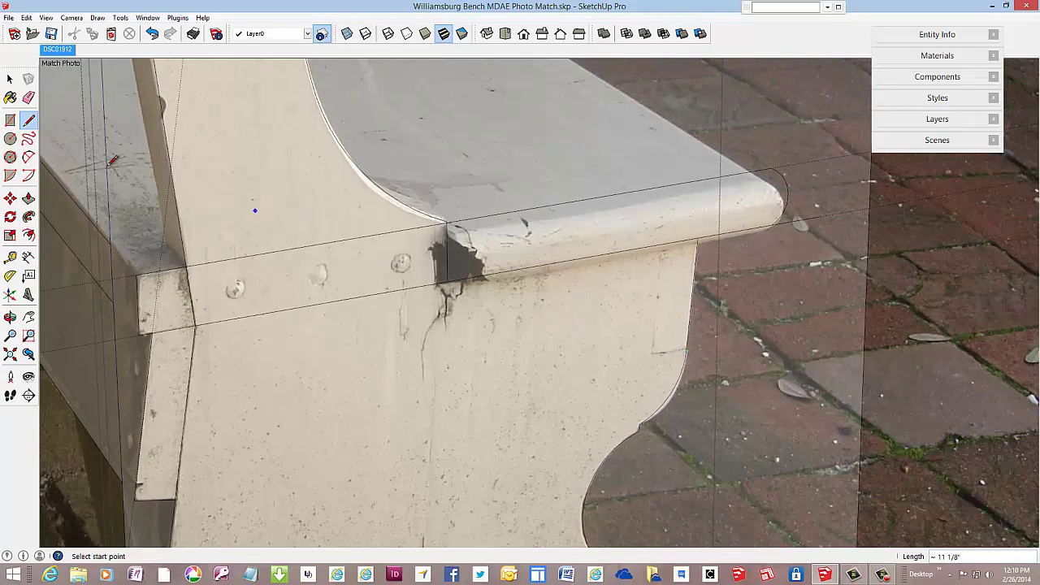
# - Place a guide parallel to the seat's underside, about 35 1/4" below it, at the base of the front notch
pyautogui.click(10, 256)
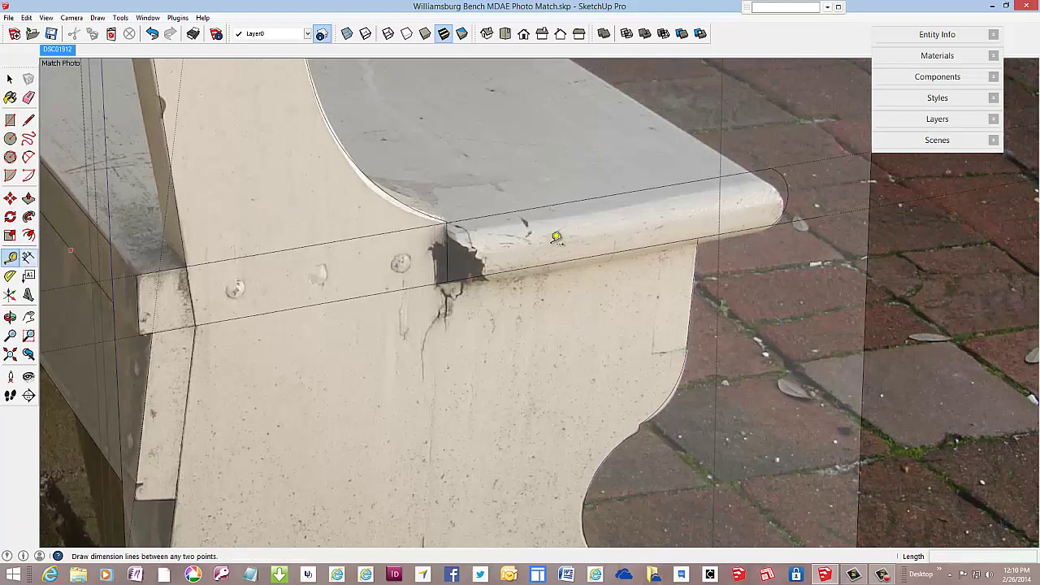
pyautogui.click(666, 242)
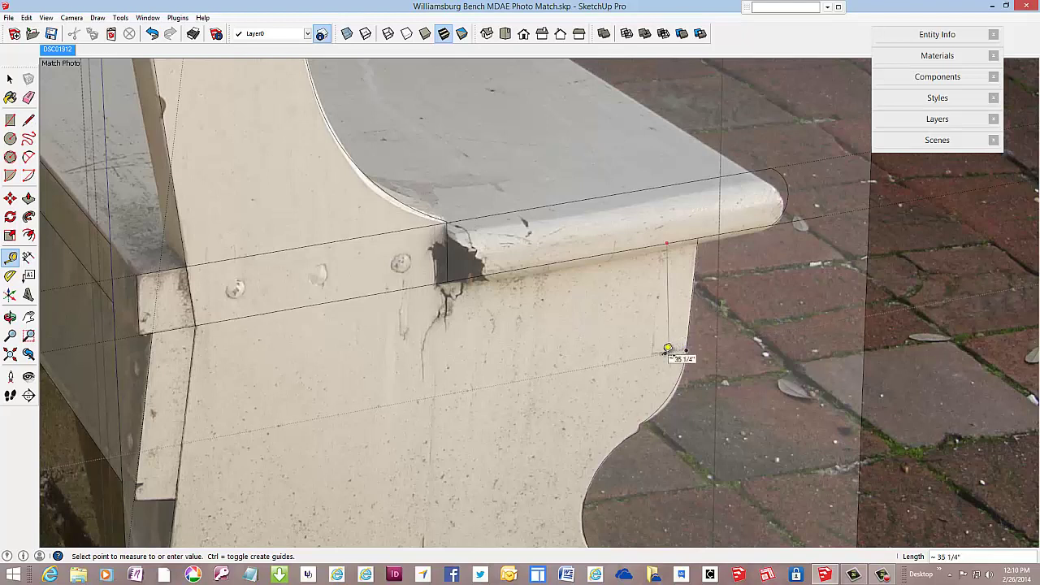
pyautogui.click(666, 350)
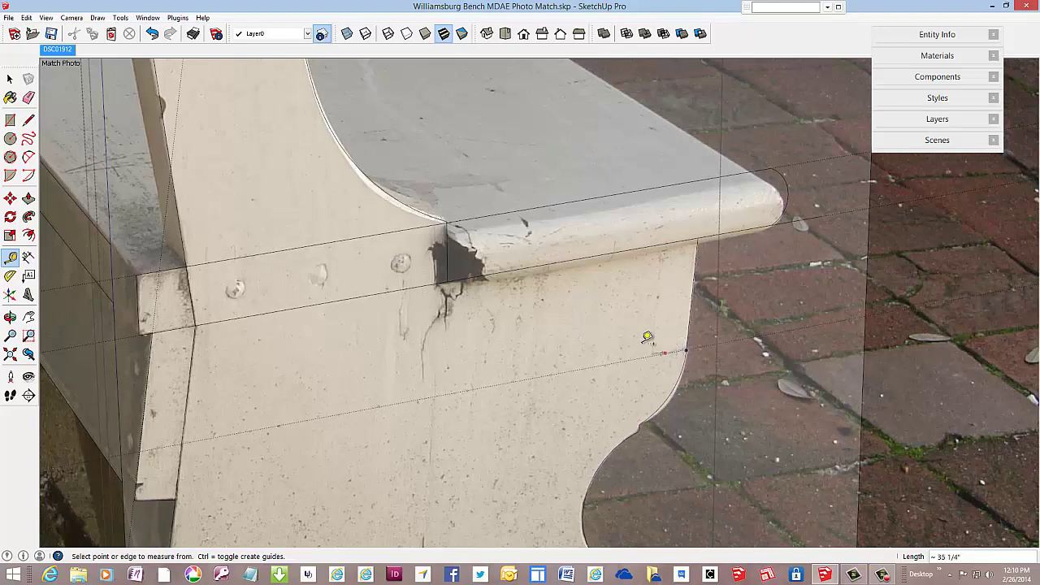
# - Trace the front notch with a lower edge about 11 5/16" long on the guide and a slanted edge about 35 9/16" up to the seat
pyautogui.click(28, 119)
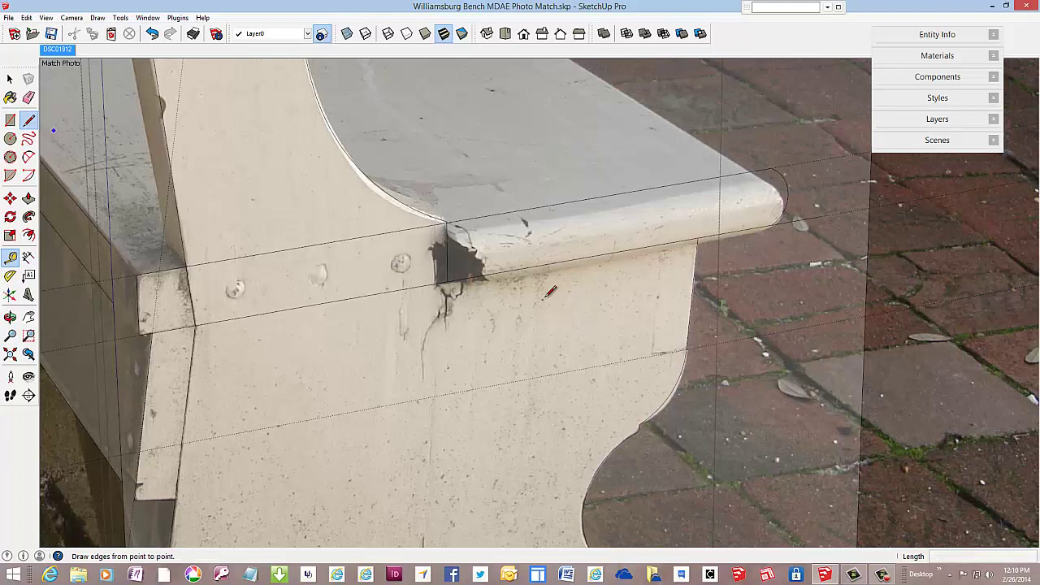
pyautogui.click(686, 350)
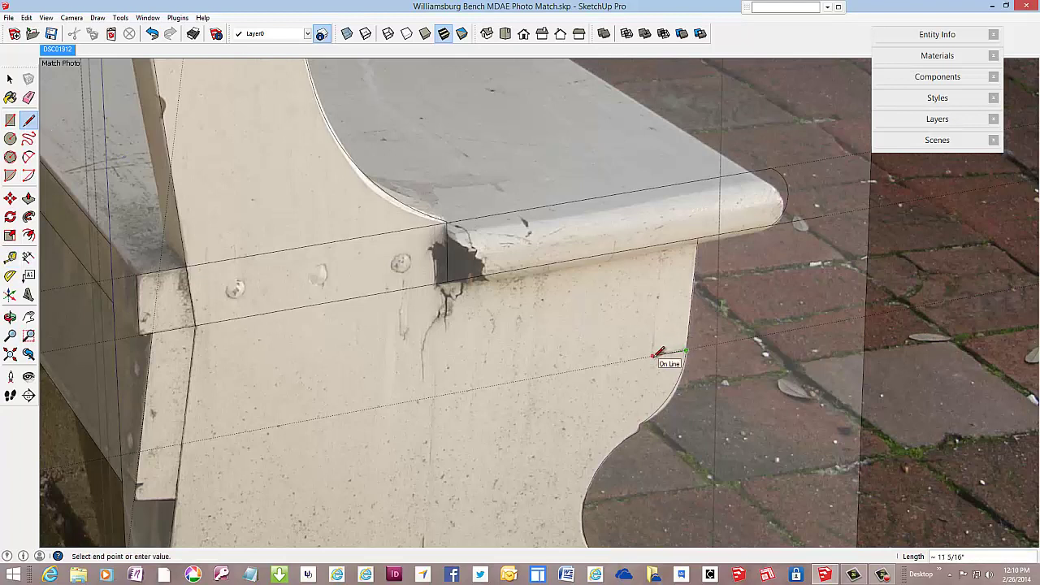
pyautogui.click(652, 355)
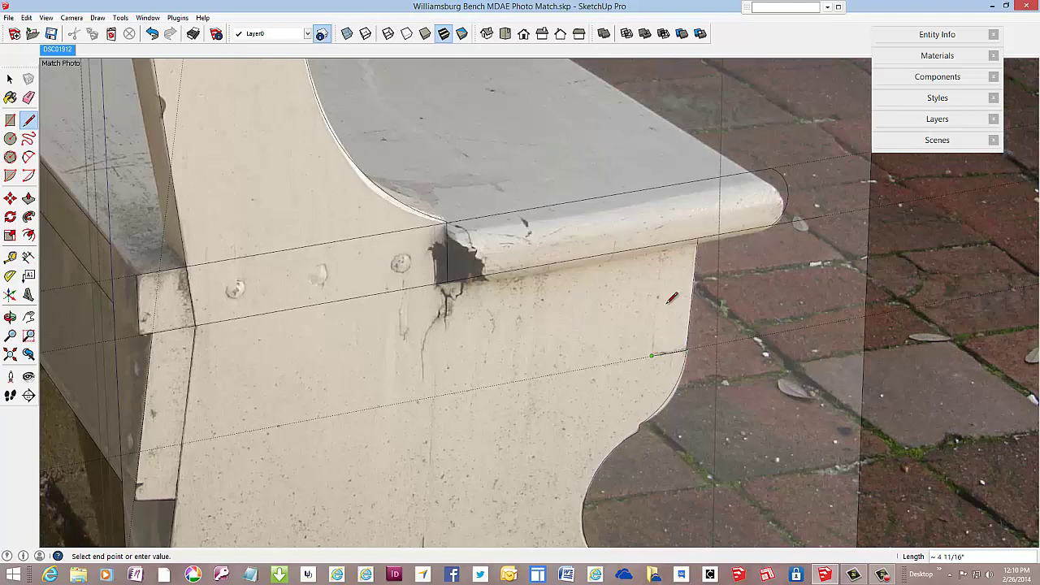
pyautogui.click(665, 242)
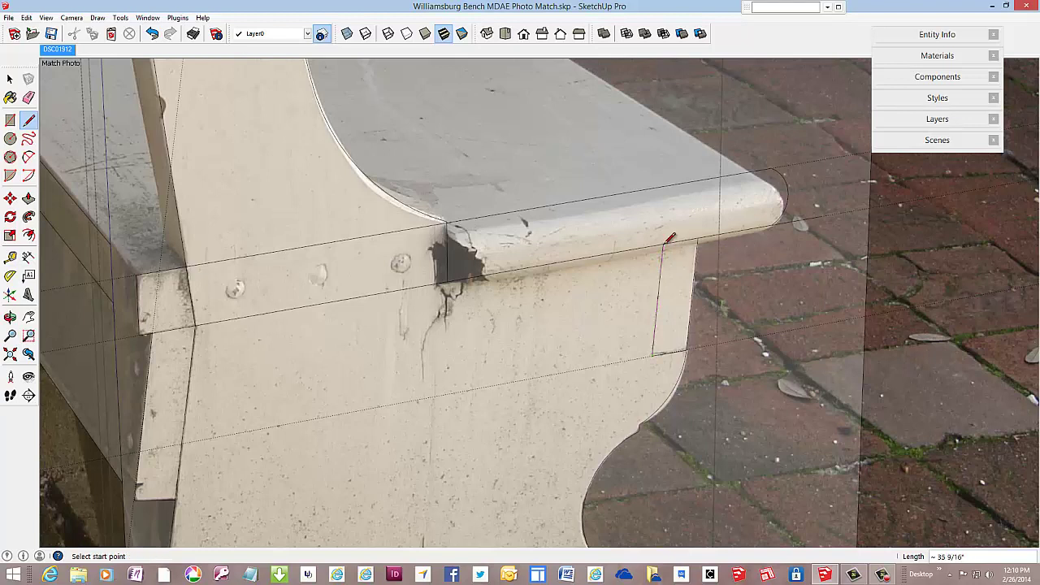
# - Close the front notch outline along the seat's underside and make the enclosed face a component named Front Rail that replaces the selection
pyautogui.click(665, 243)
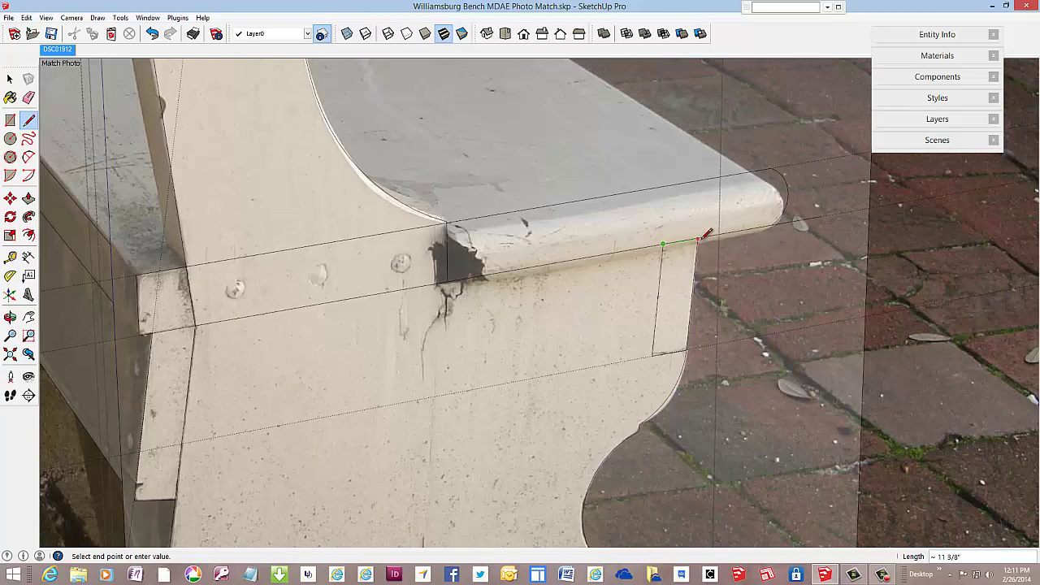
pyautogui.scroll(4, 706, 235)
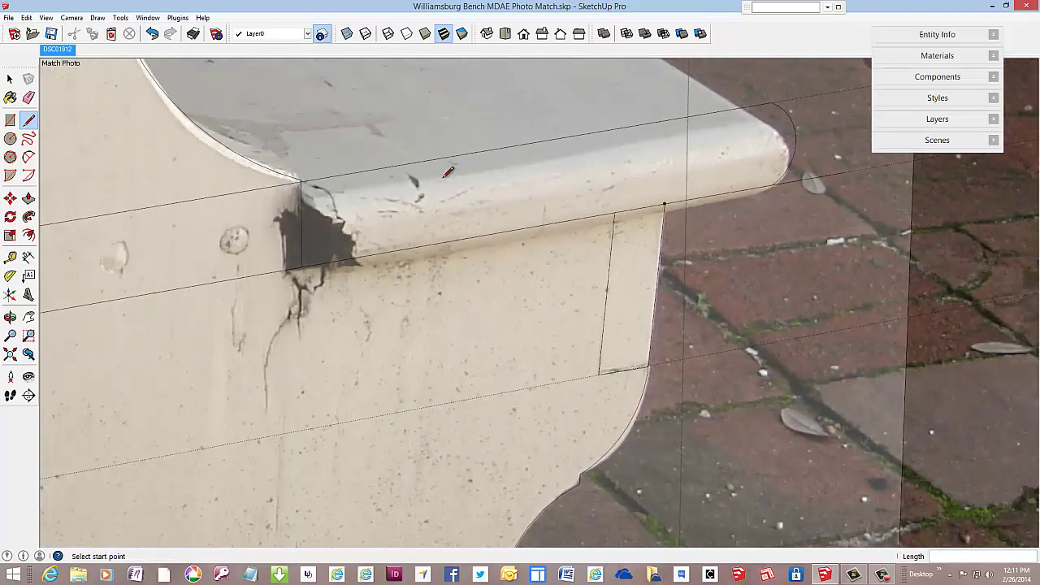
pyautogui.click(10, 78)
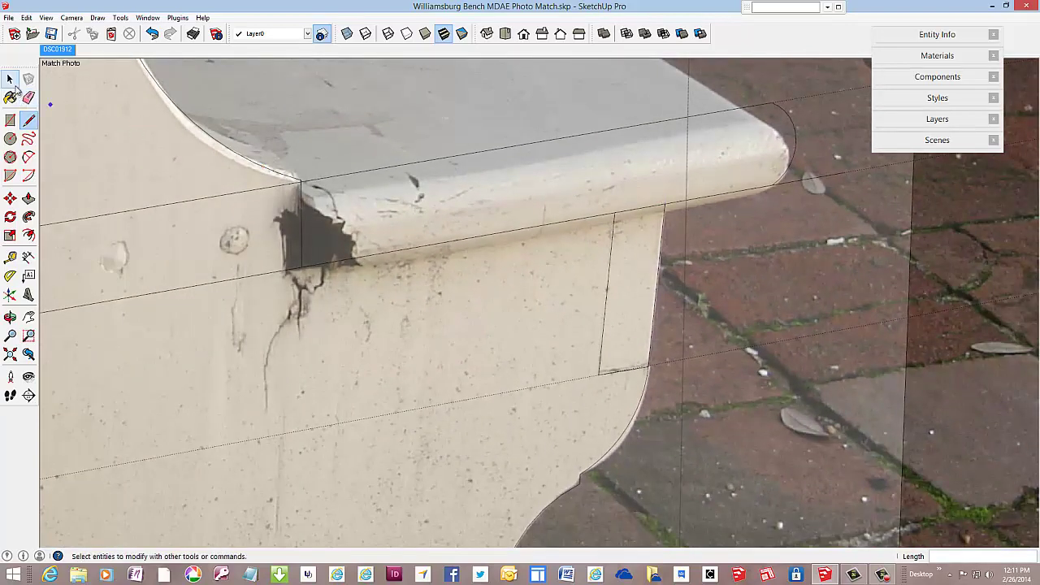
pyautogui.click(613, 290)
pyautogui.rightClick(620, 287)
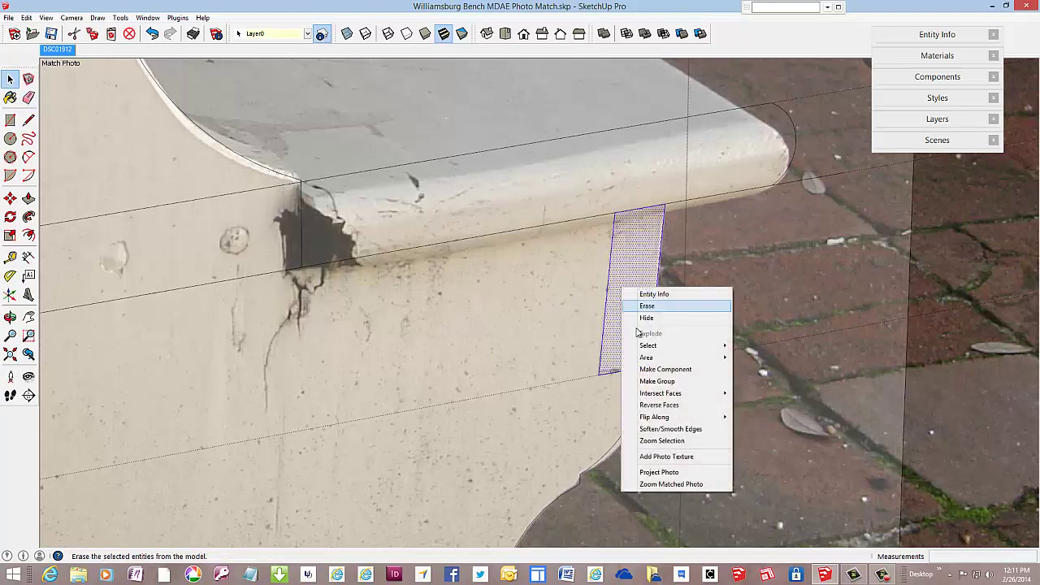
pyautogui.click(665, 369)
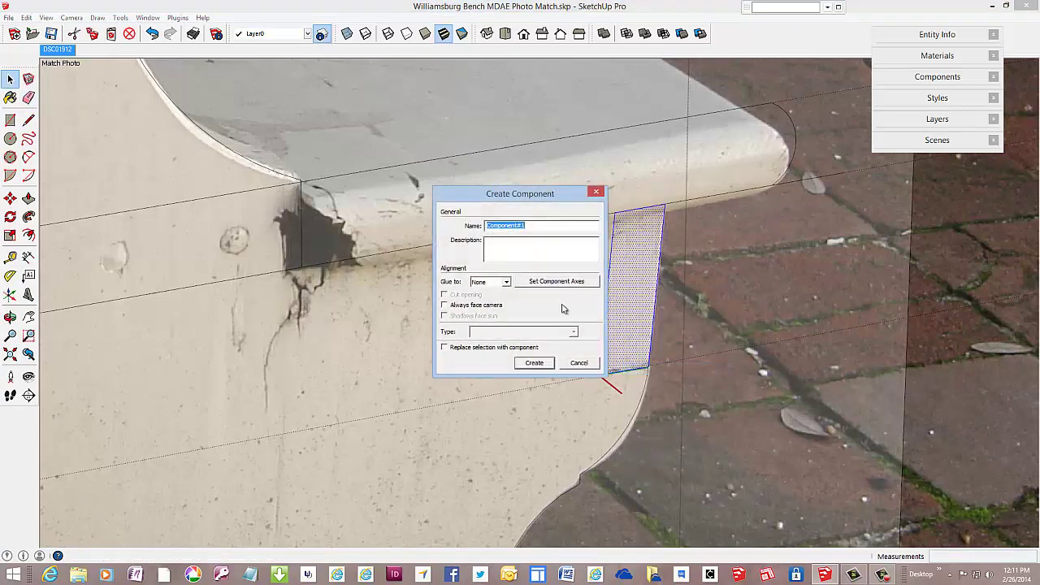
pyautogui.click(443, 348)
pyautogui.moveTo(498, 220); pyautogui.dragTo(469, 221)
pyautogui.write('Front Rail')
pyautogui.press('Return')
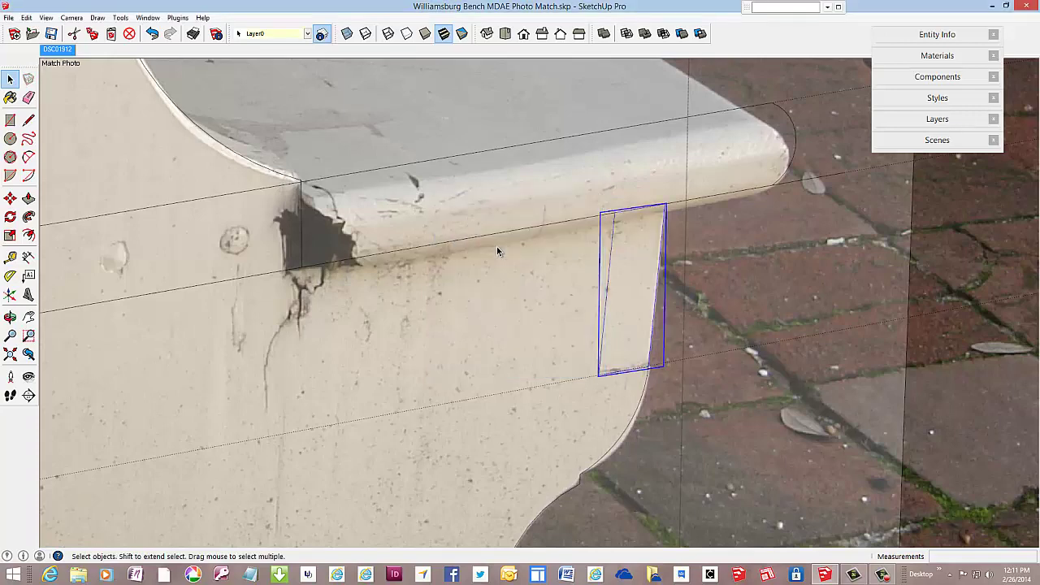
# - Open the Front Rail component for editing, extrude its profile about 693 7/8" along the bench's length, and close the component
pyautogui.click(29, 199)
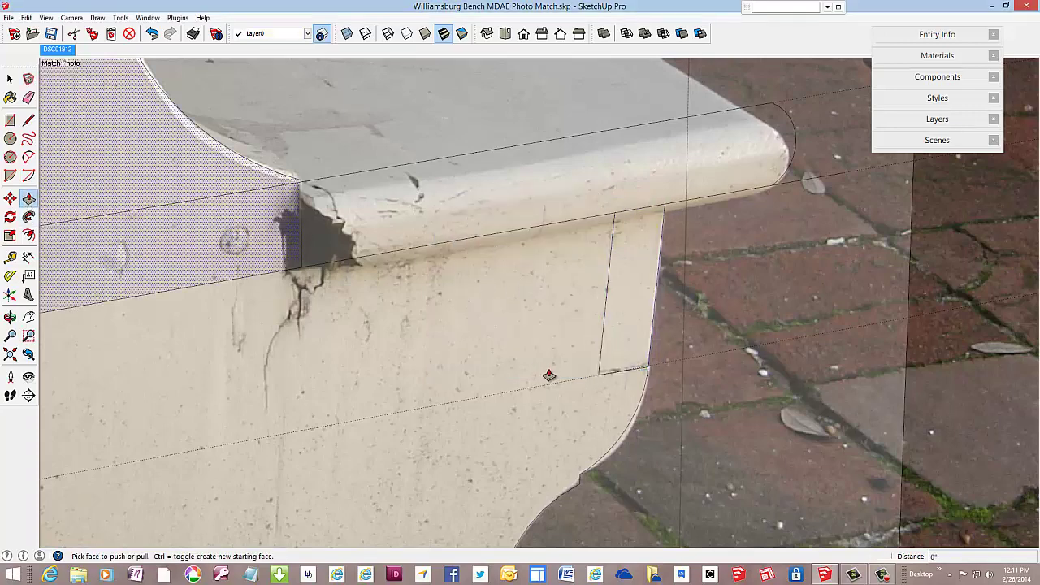
pyautogui.rightClick(621, 330)
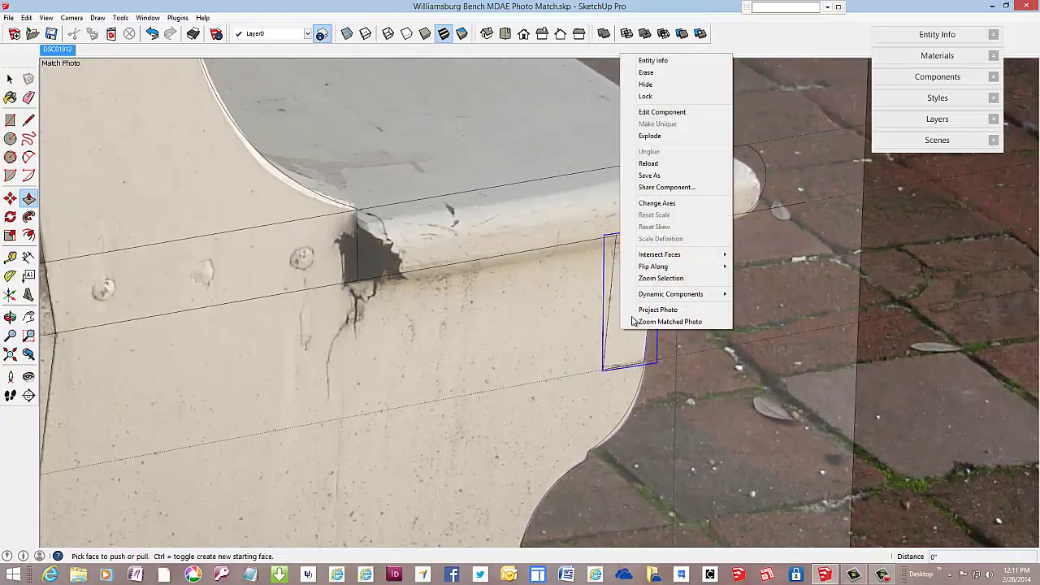
pyautogui.click(662, 112)
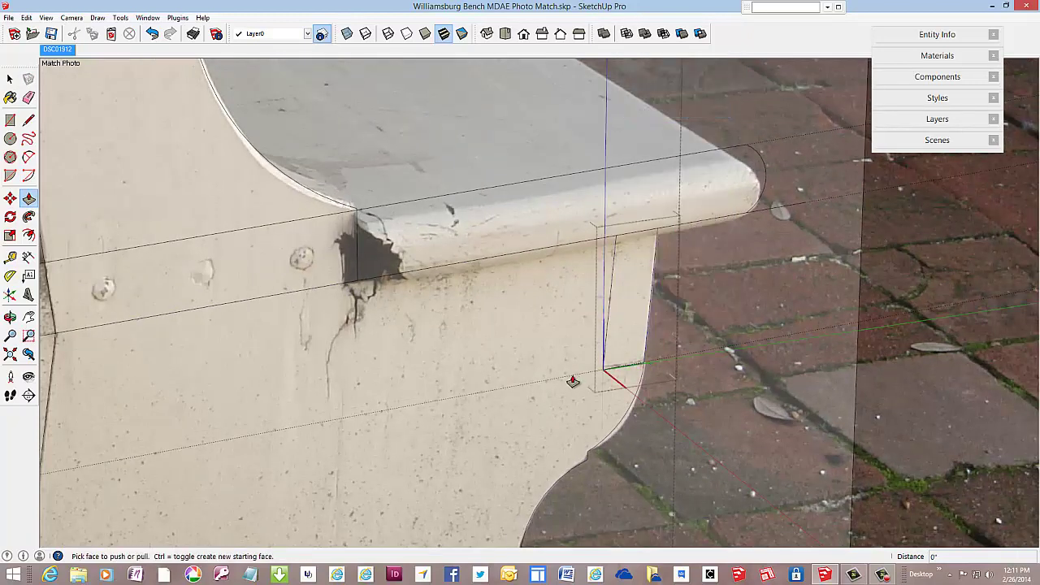
pyautogui.scroll(-4, 579, 369)
pyautogui.scroll(-3, 583, 361)
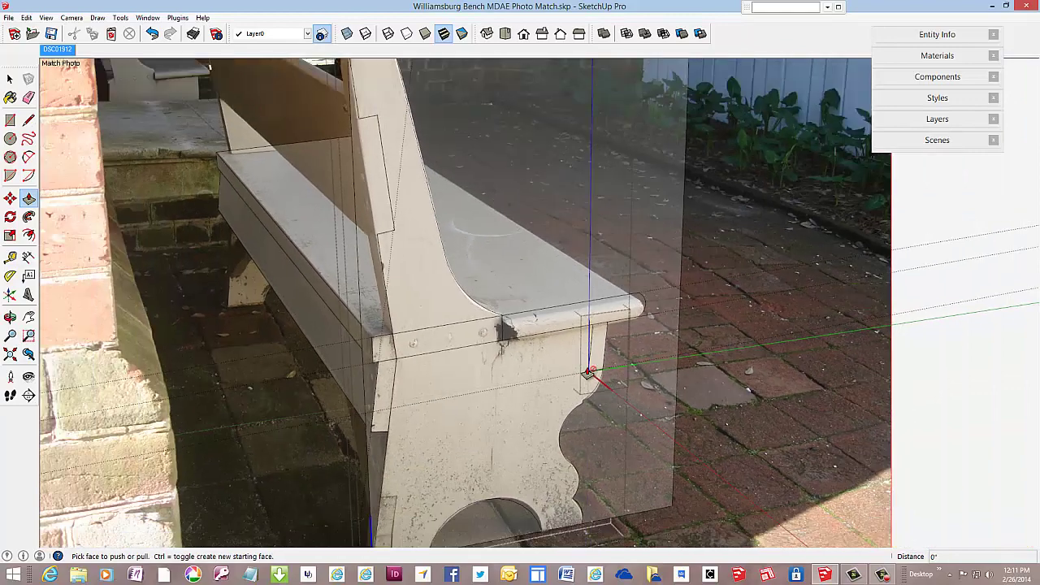
pyautogui.click(594, 356)
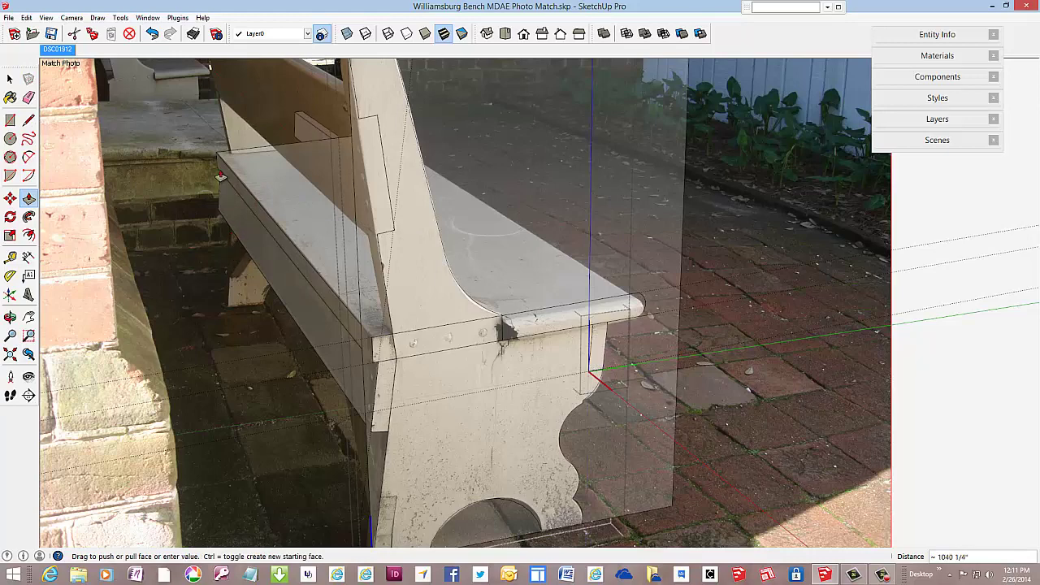
pyautogui.click(222, 156)
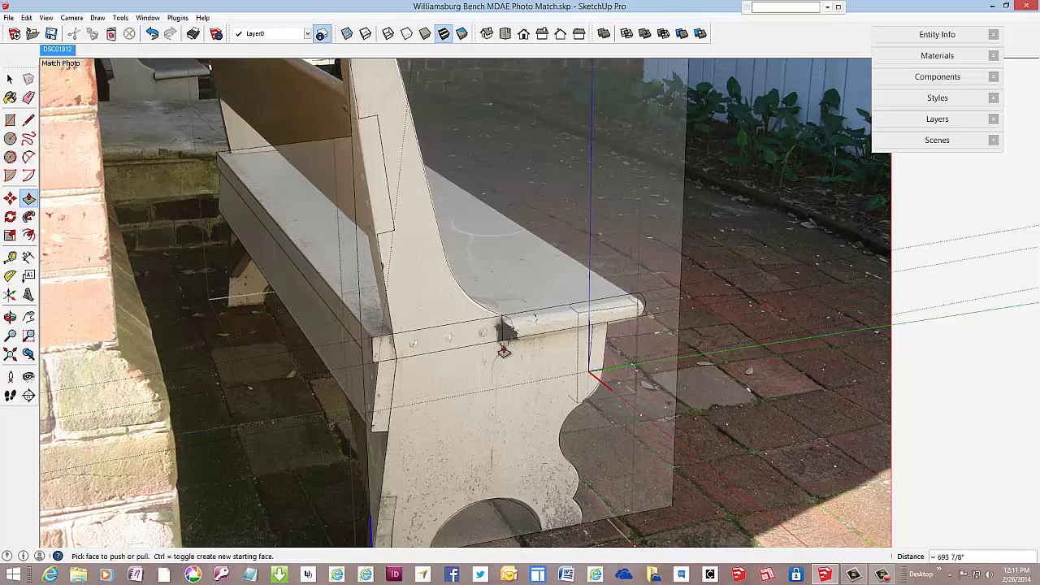
pyautogui.scroll(-4, 526, 346)
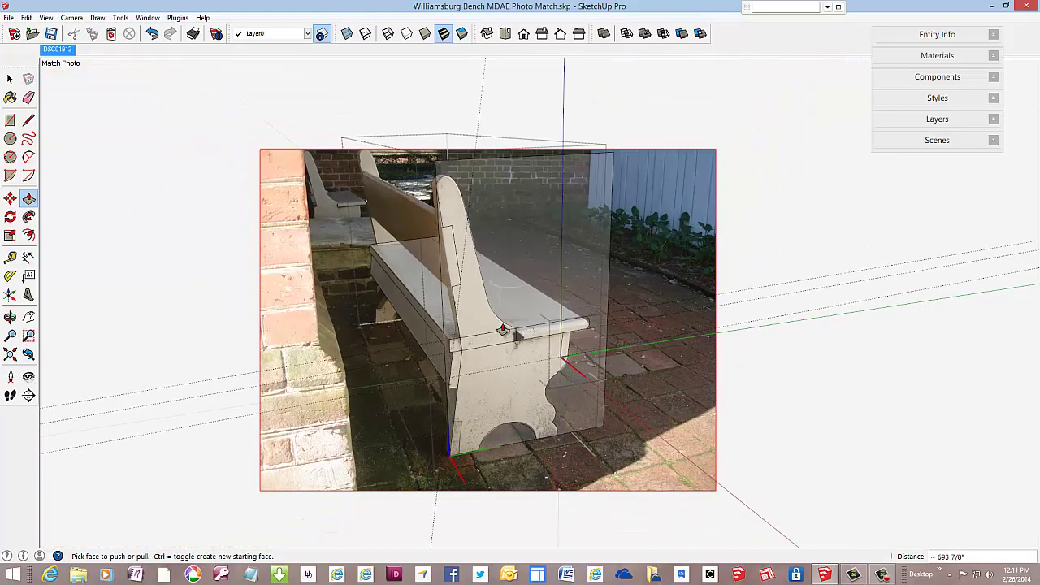
pyautogui.scroll(3, 537, 330)
pyautogui.rightClick(821, 331)
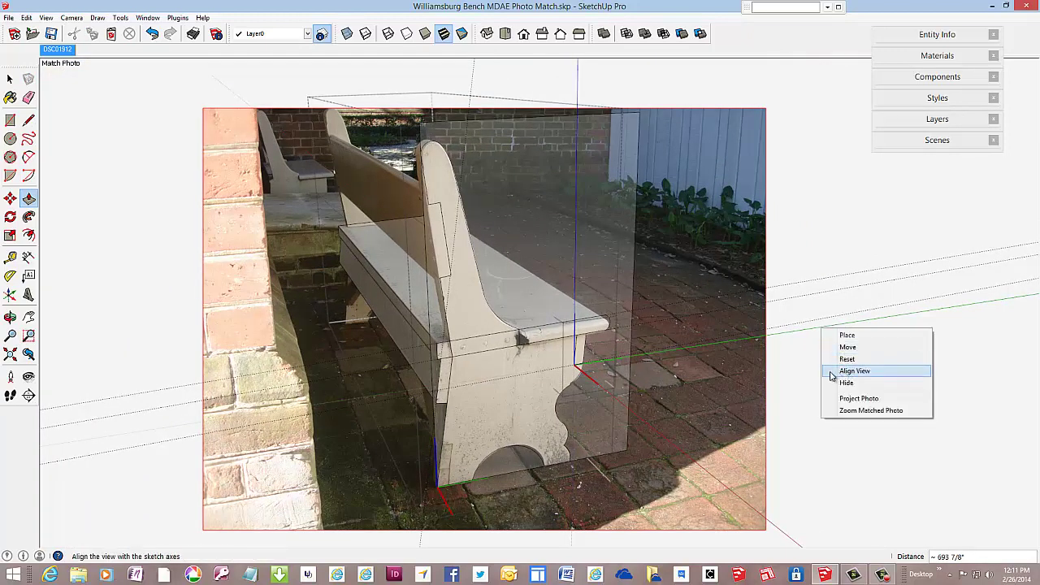
pyautogui.rightClick(810, 376)
pyautogui.click(822, 378)
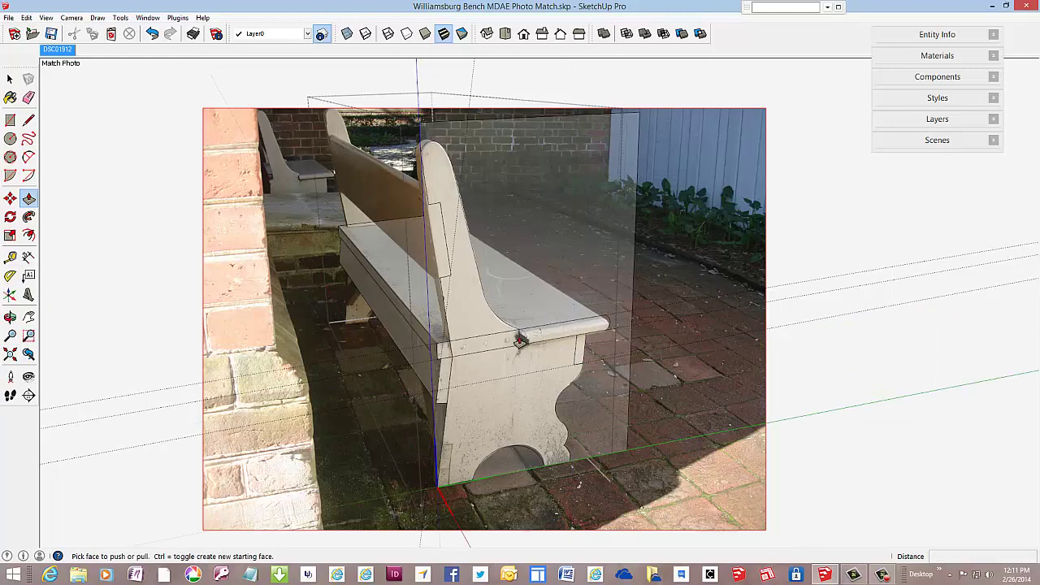
# - Close the open Side component and delete the large rectangular face surrounding the side profile
pyautogui.click(519, 339)
pyautogui.moveTo(519, 335)
pyautogui.mouseDown(button='middle')
pyautogui.moveTo(323, 334)
pyautogui.moveTo(563, 360)
pyautogui.moveTo(503, 350)
pyautogui.mouseUp(button='middle')
pyautogui.click(10, 79)
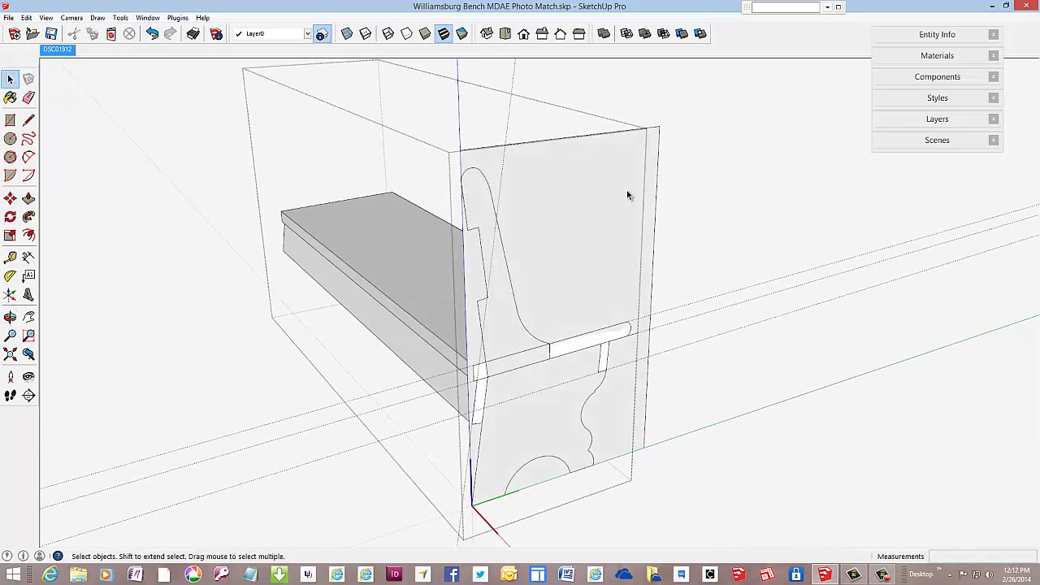
pyautogui.rightClick(657, 162)
pyautogui.click(688, 162)
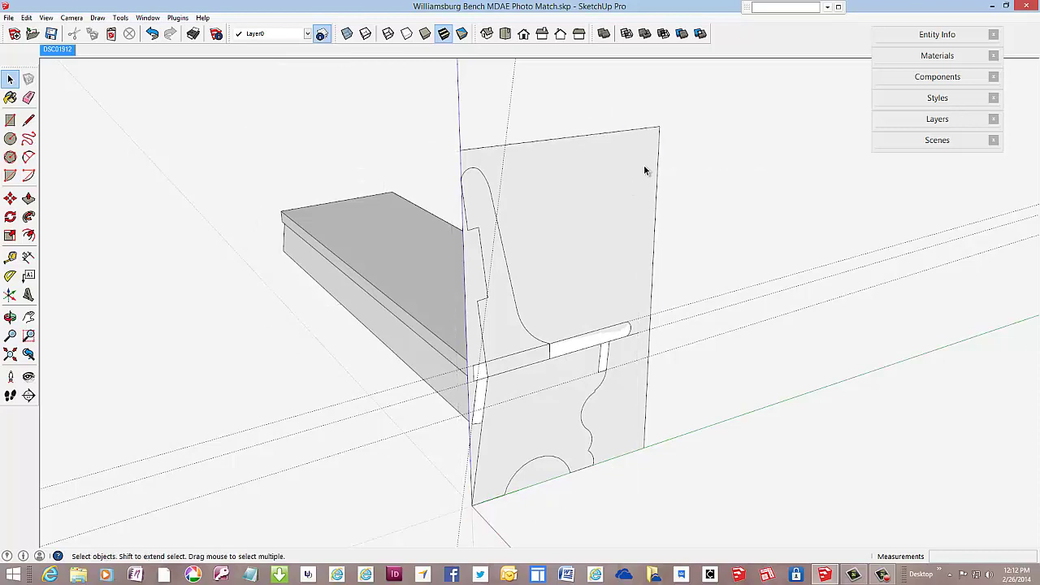
pyautogui.click(644, 171)
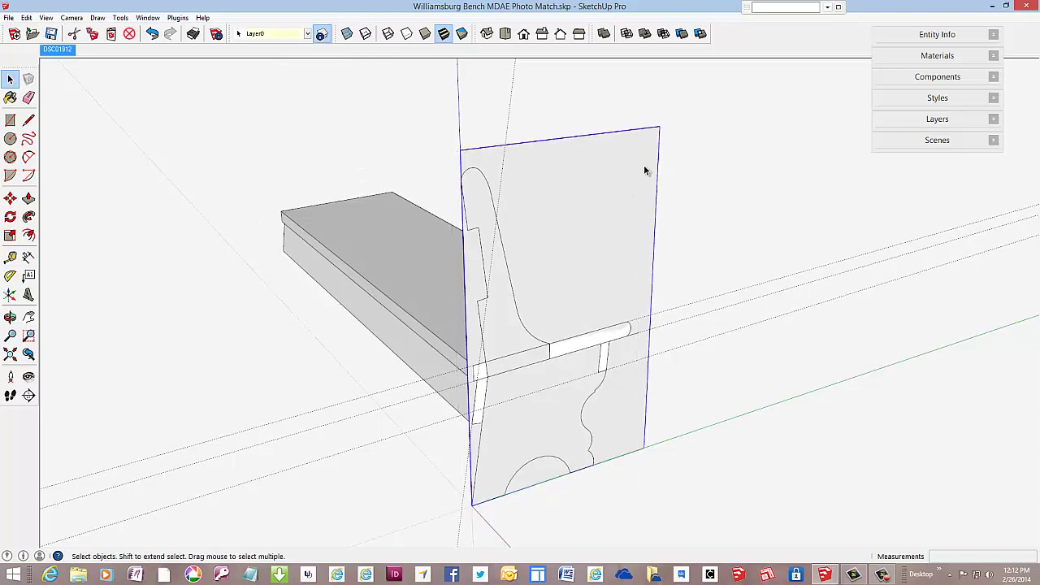
pyautogui.press('Delete')
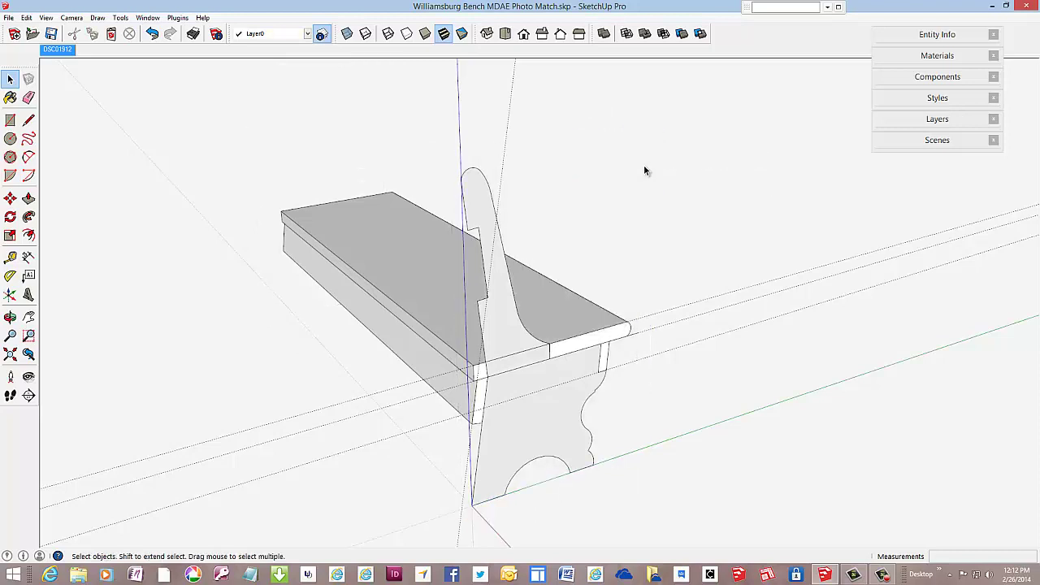
# - Open the Side component for editing and erase the edges that cross its face at the seat's height, merging it into one face
pyautogui.click(517, 396)
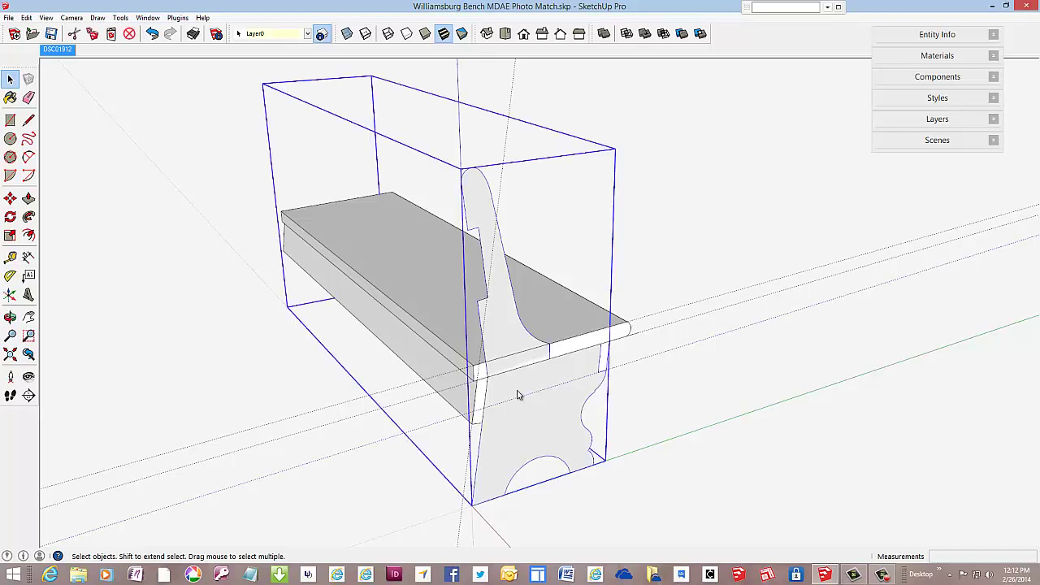
pyautogui.rightClick(517, 394)
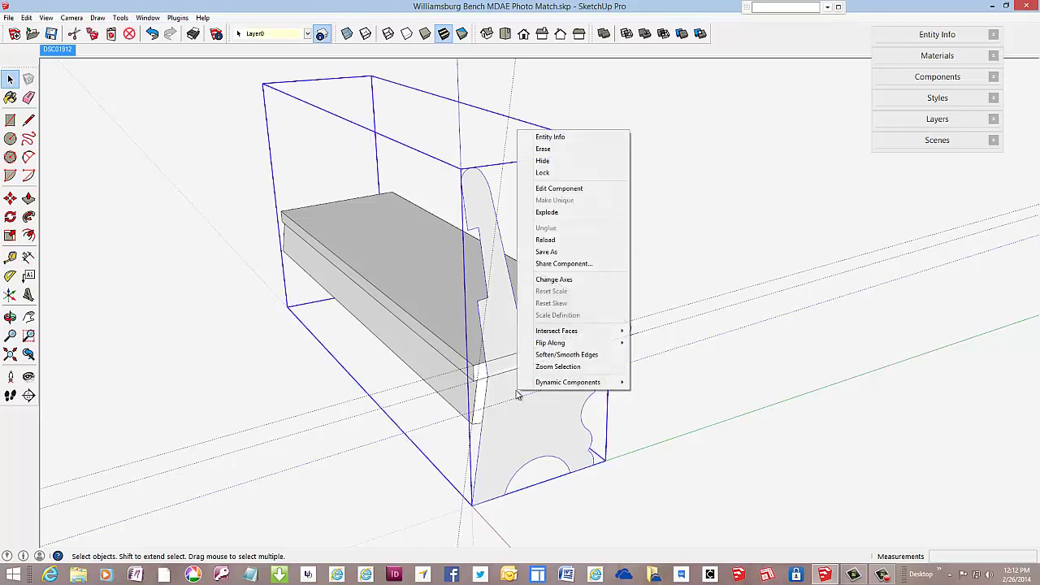
pyautogui.click(558, 188)
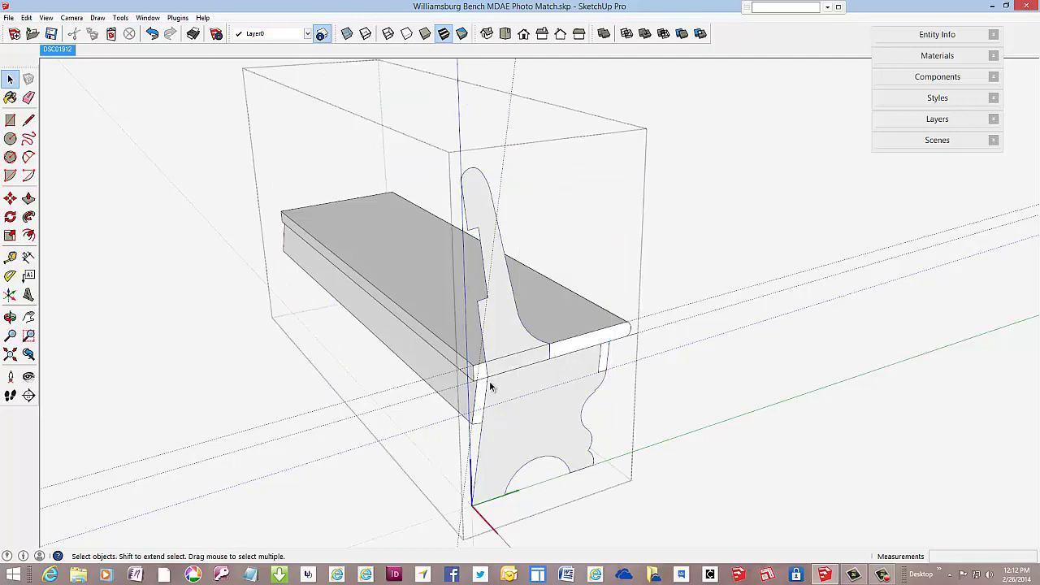
pyautogui.moveTo(510, 414); pyautogui.dragTo(542, 392, button='middle')
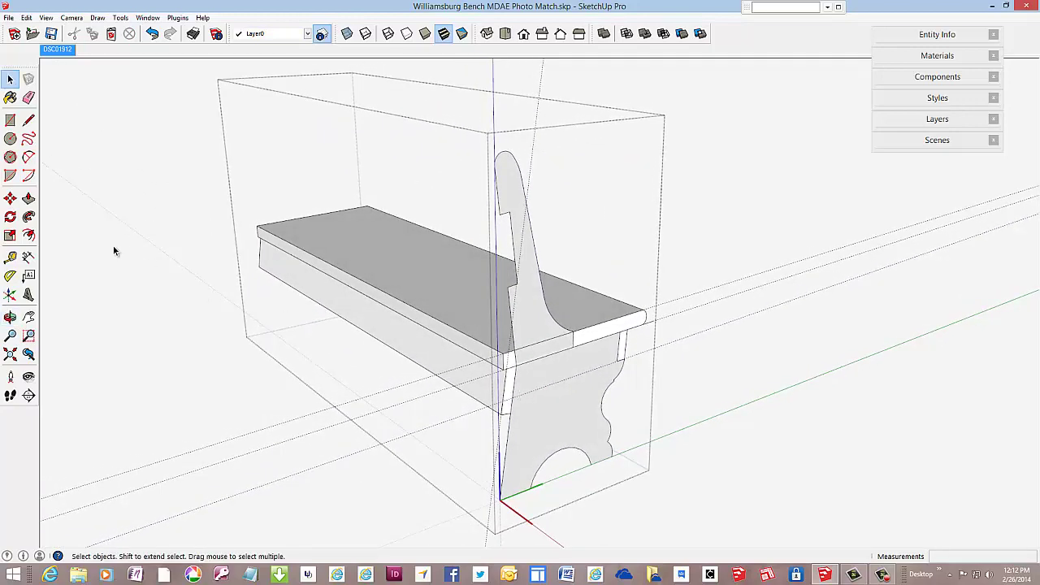
pyautogui.click(28, 199)
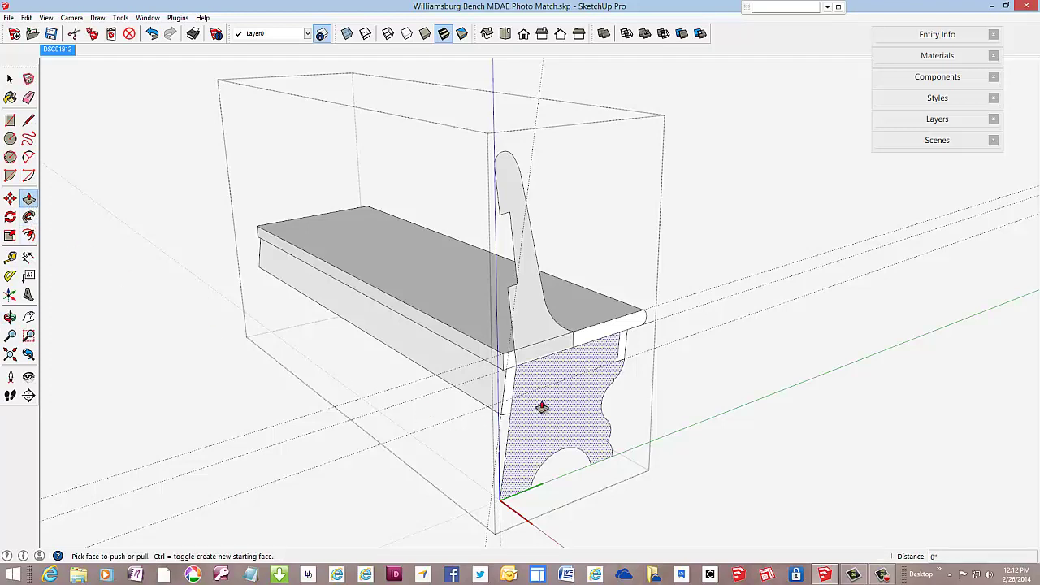
pyautogui.click(30, 99)
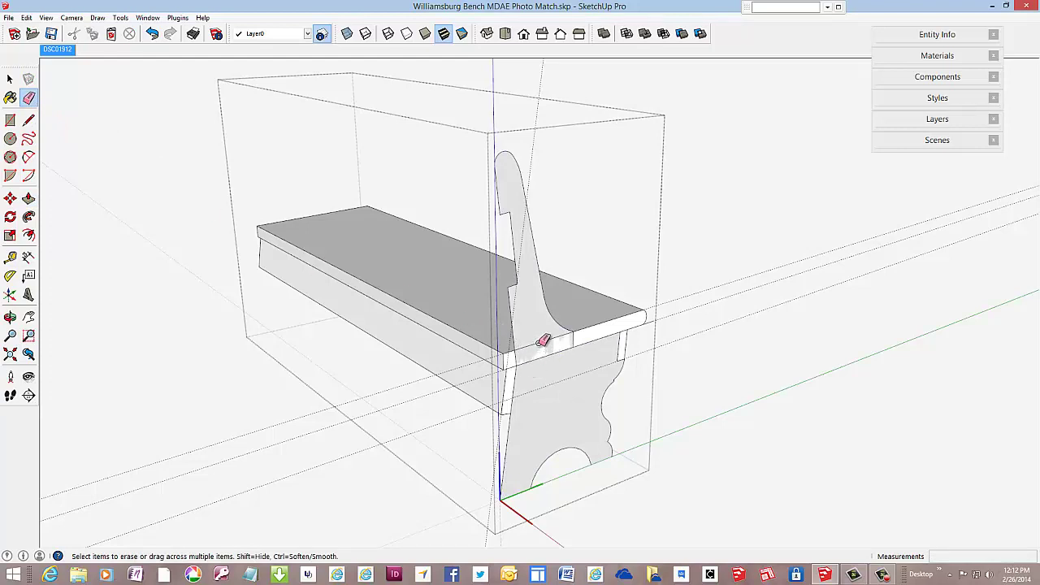
pyautogui.moveTo(541, 344); pyautogui.dragTo(564, 364)
pyautogui.press('space')
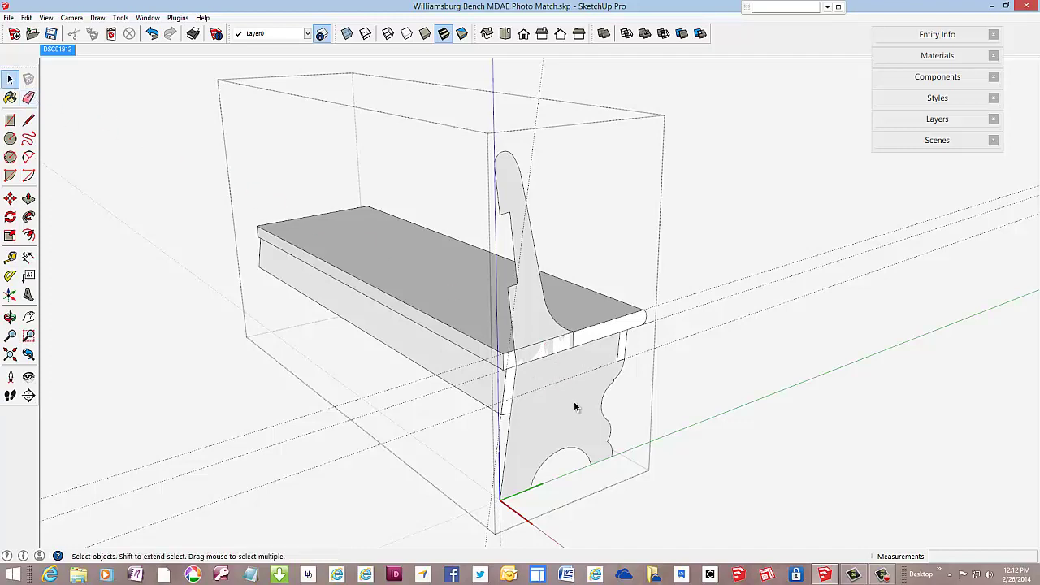
# - Extrude the whole Side face about 25 3/16" inward along the bench's length and close the component
pyautogui.click(573, 404)
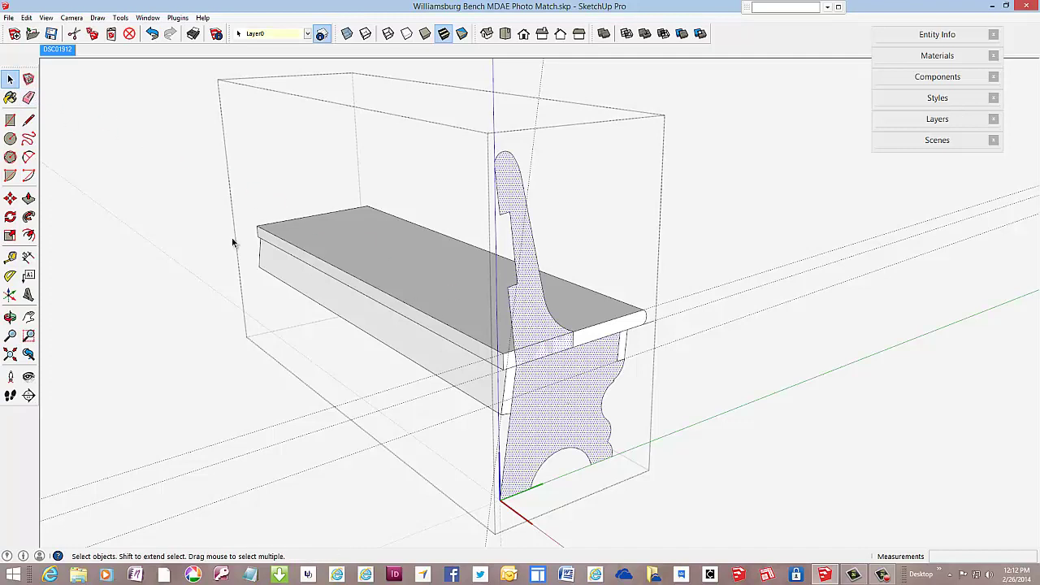
pyautogui.click(28, 198)
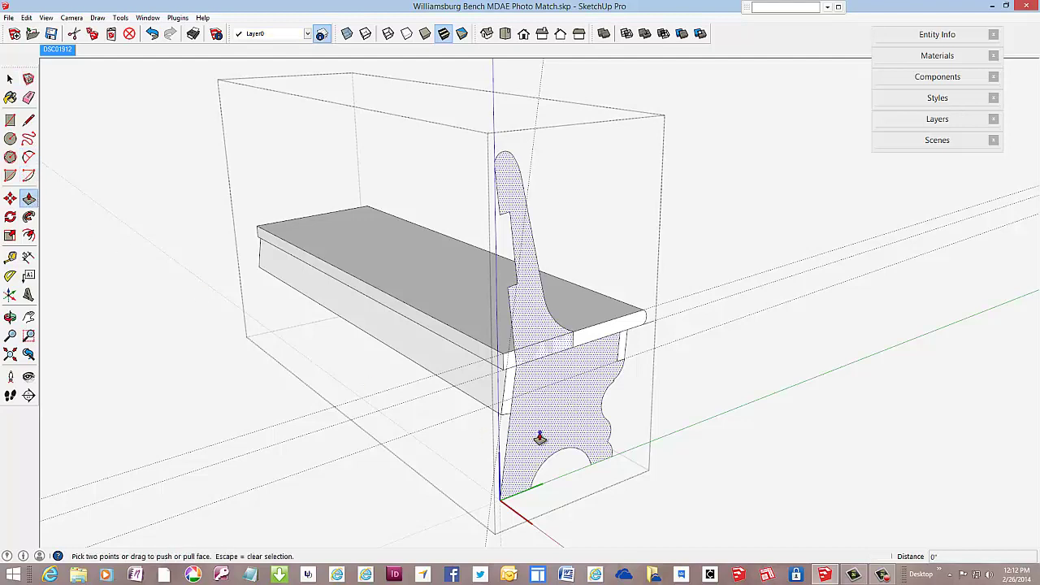
pyautogui.moveTo(539, 438); pyautogui.dragTo(524, 436)
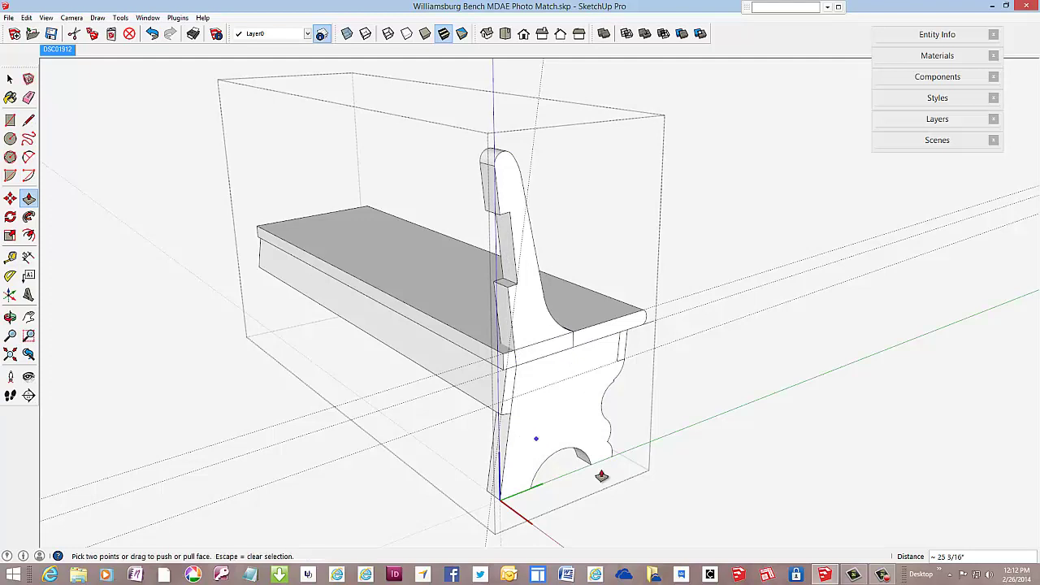
pyautogui.rightClick(679, 488)
pyautogui.click(707, 493)
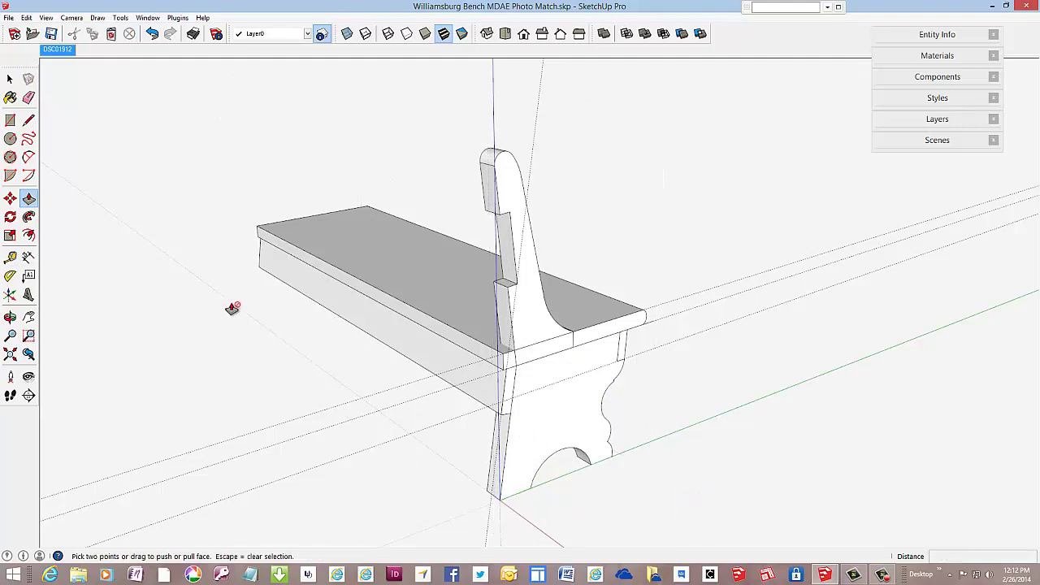
# - Erase the guides running across the bench at seat height, including the one inside the Side component, and close that component
pyautogui.click(29, 97)
pyautogui.moveTo(292, 368)
pyautogui.mouseDown()
pyautogui.moveTo(337, 460)
pyautogui.moveTo(375, 464)
pyautogui.mouseUp()
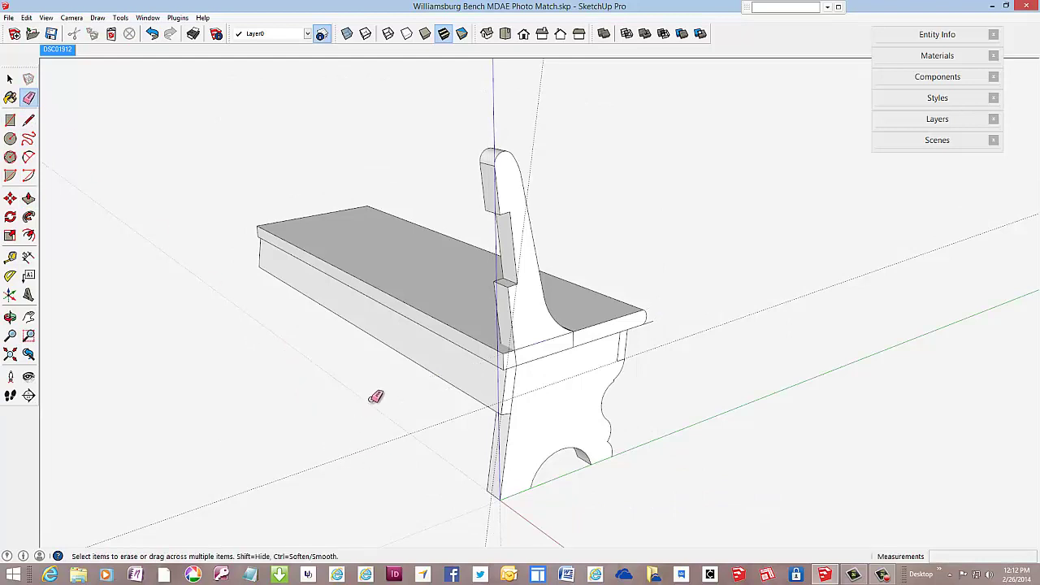
pyautogui.rightClick(568, 425)
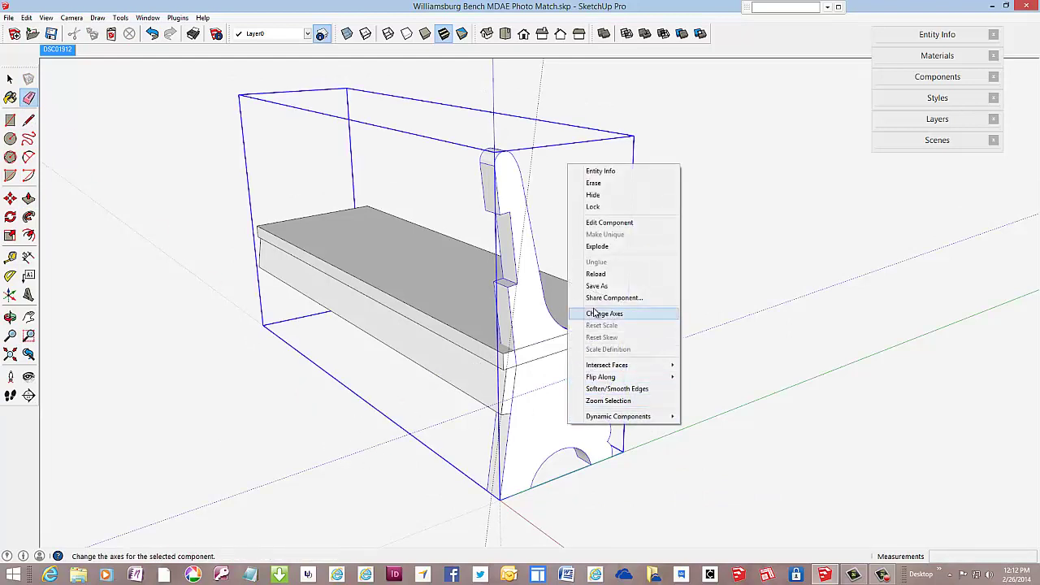
pyautogui.click(603, 222)
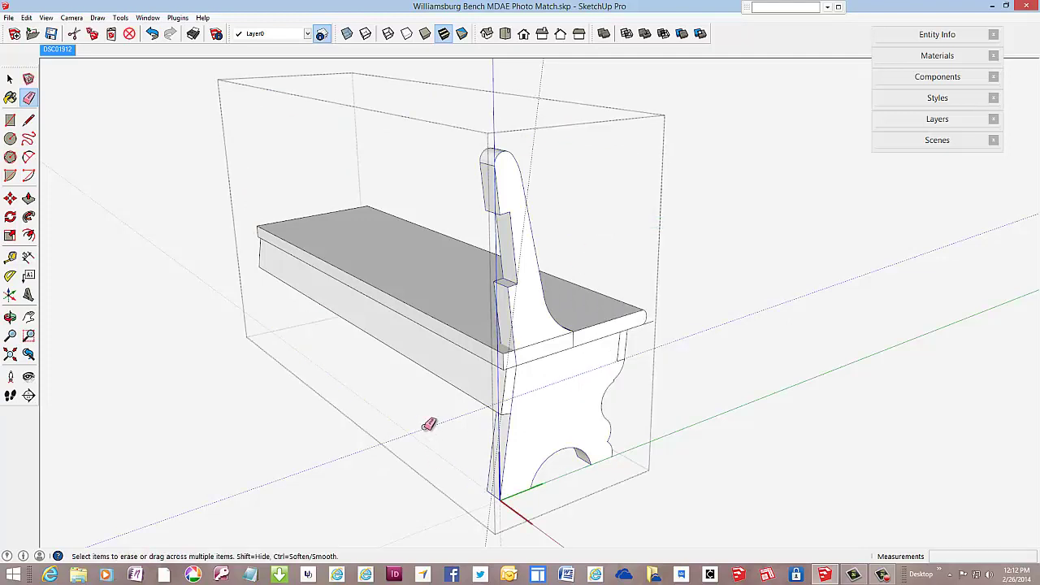
pyautogui.click(426, 424)
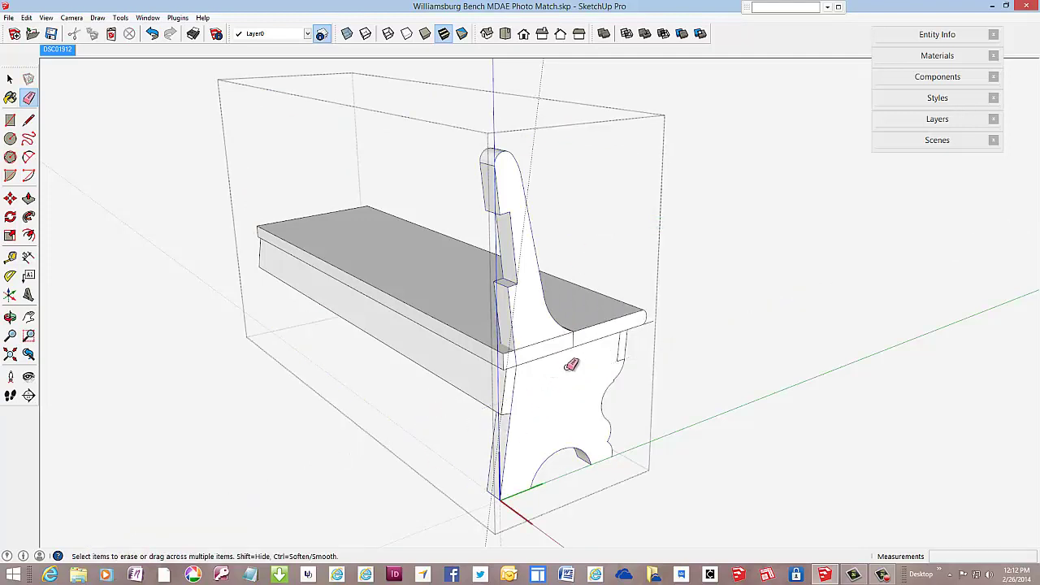
pyautogui.rightClick(688, 213)
pyautogui.click(707, 220)
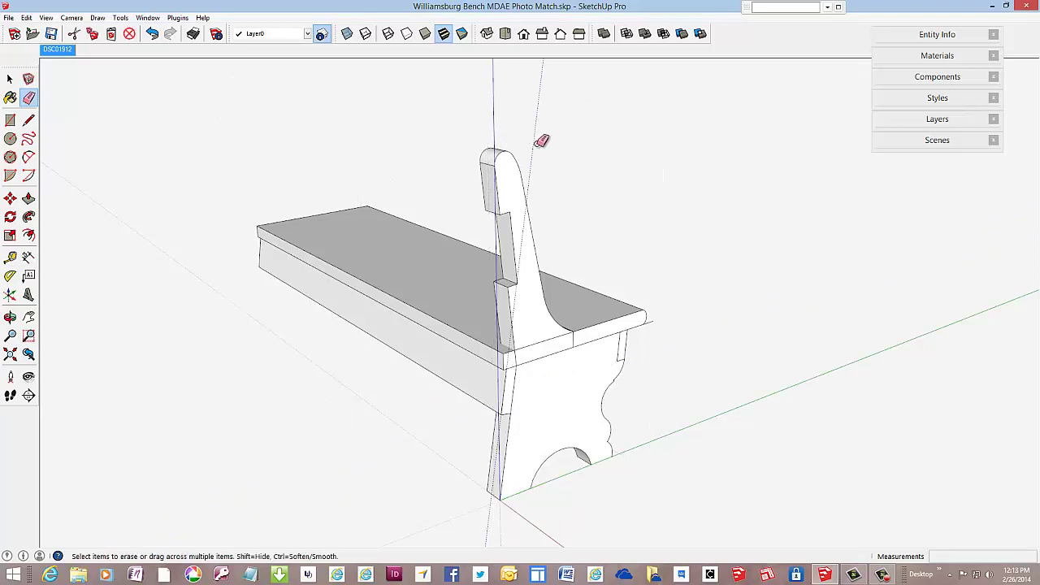
# - Erase the slanted guide running past the side's upright and check the Side component from the back and front
pyautogui.click(538, 151)
pyautogui.scroll(-1, 499, 337)
pyautogui.scroll(-1, 499, 337)
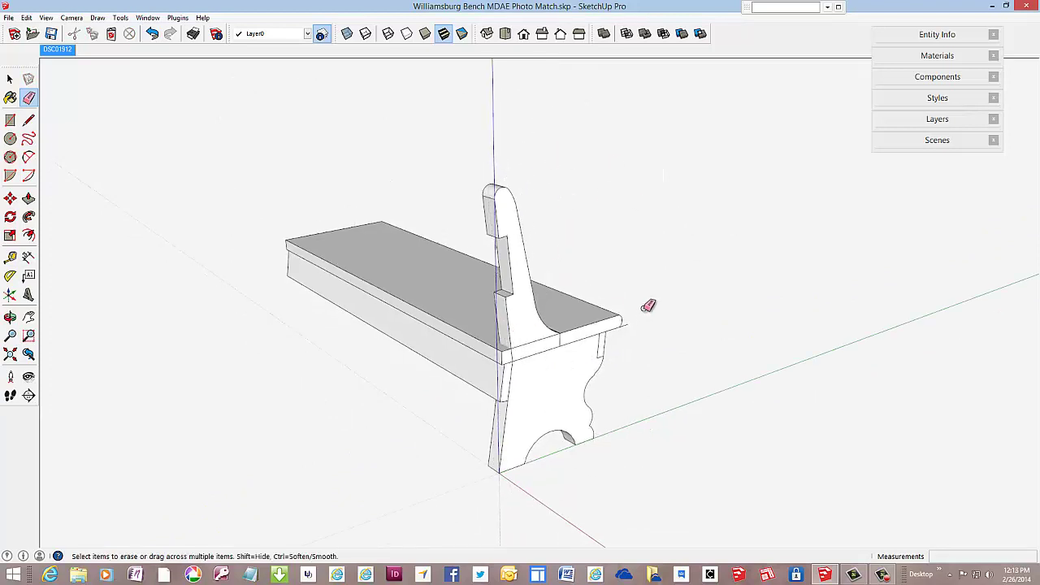
pyautogui.moveTo(620, 321); pyautogui.dragTo(529, 359, button='middle')
pyautogui.click(10, 79)
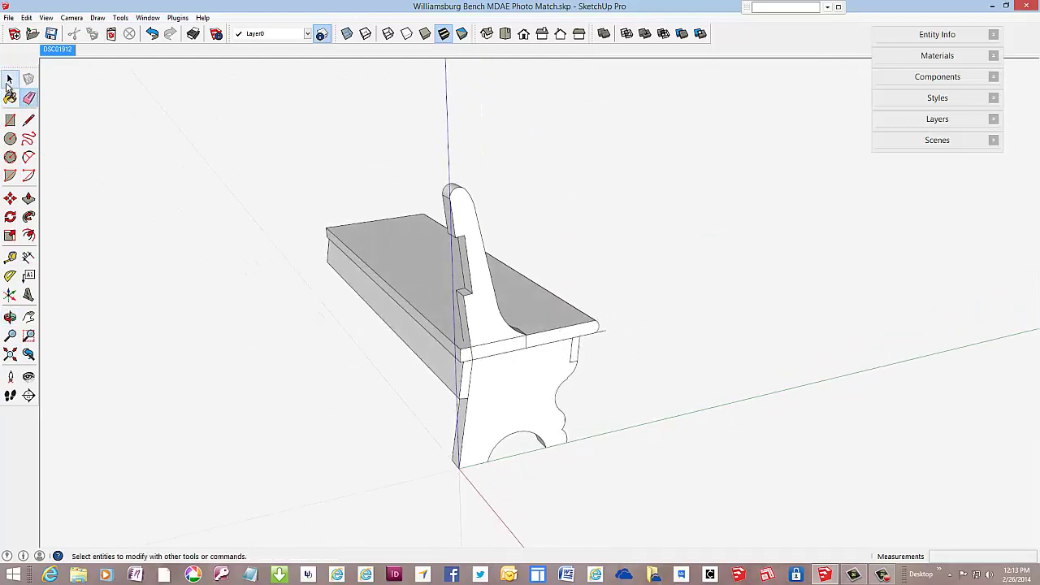
pyautogui.click(513, 405)
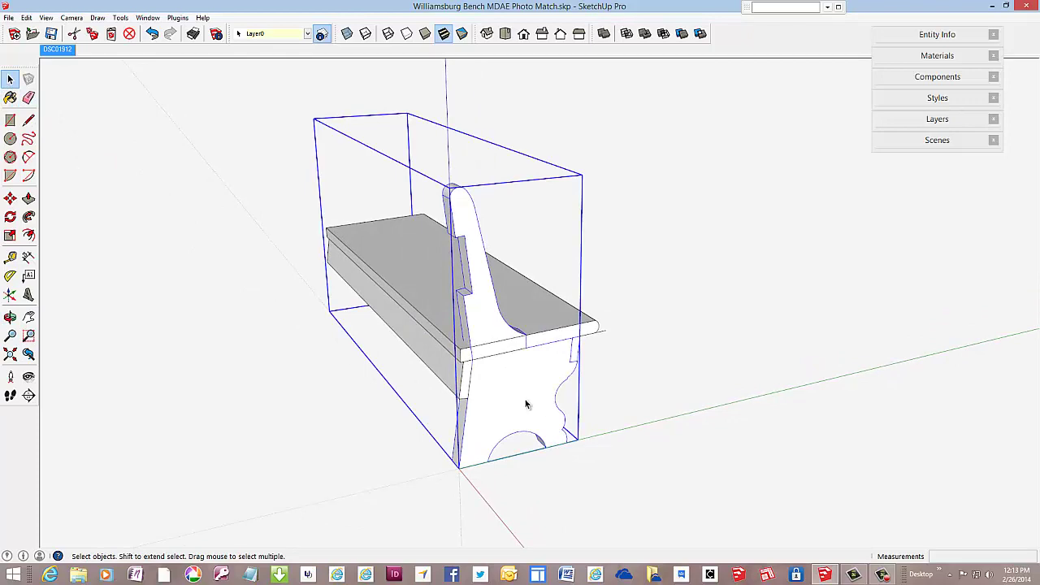
pyautogui.moveTo(525, 404); pyautogui.dragTo(288, 381, button='middle')
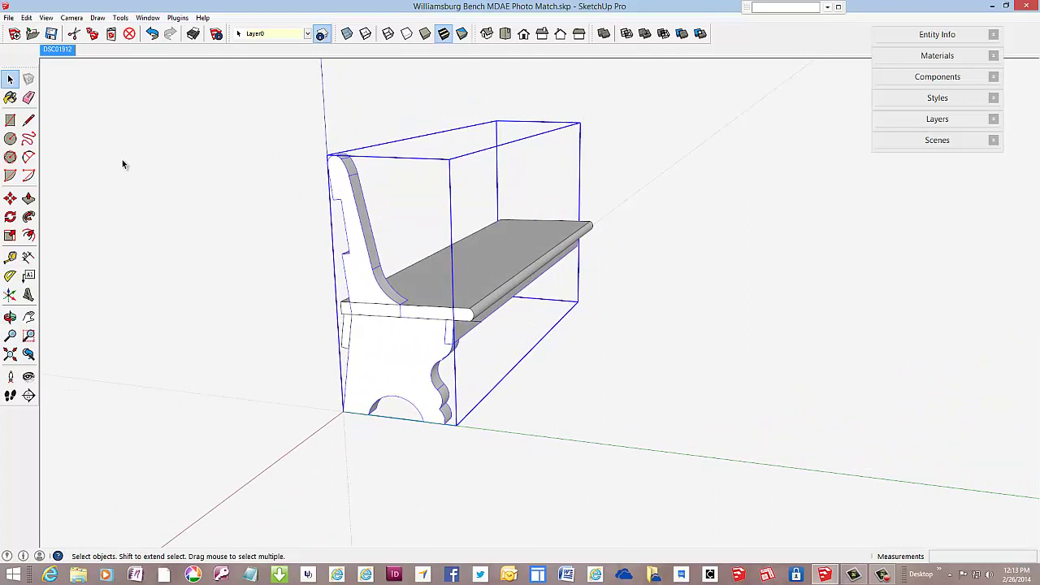
pyautogui.click(195, 215)
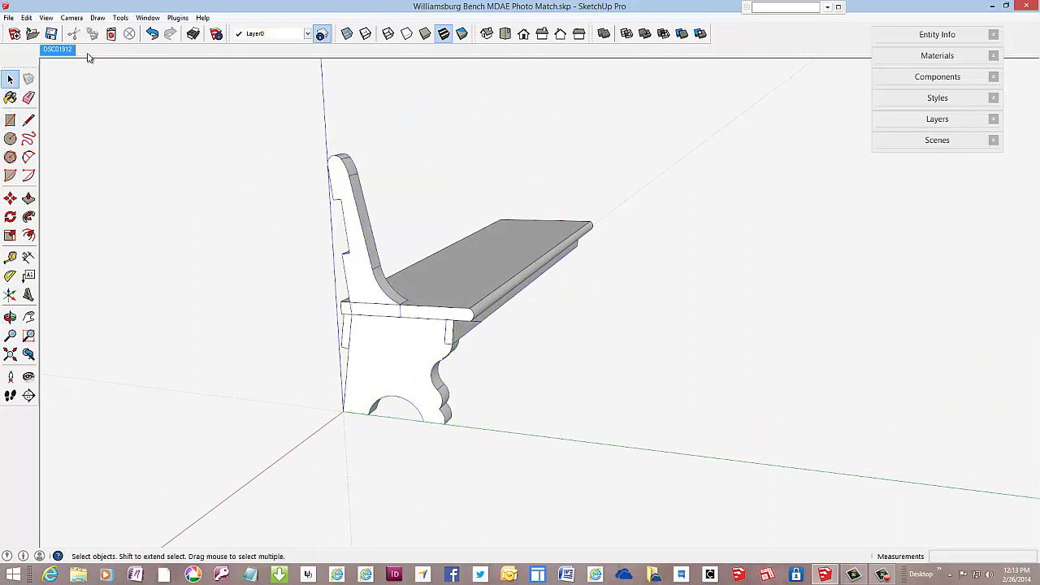
# - Paste the finished bench from the clipboard near the red axis, well away from the current model, clear the selection and view its other end
pyautogui.click(27, 18)
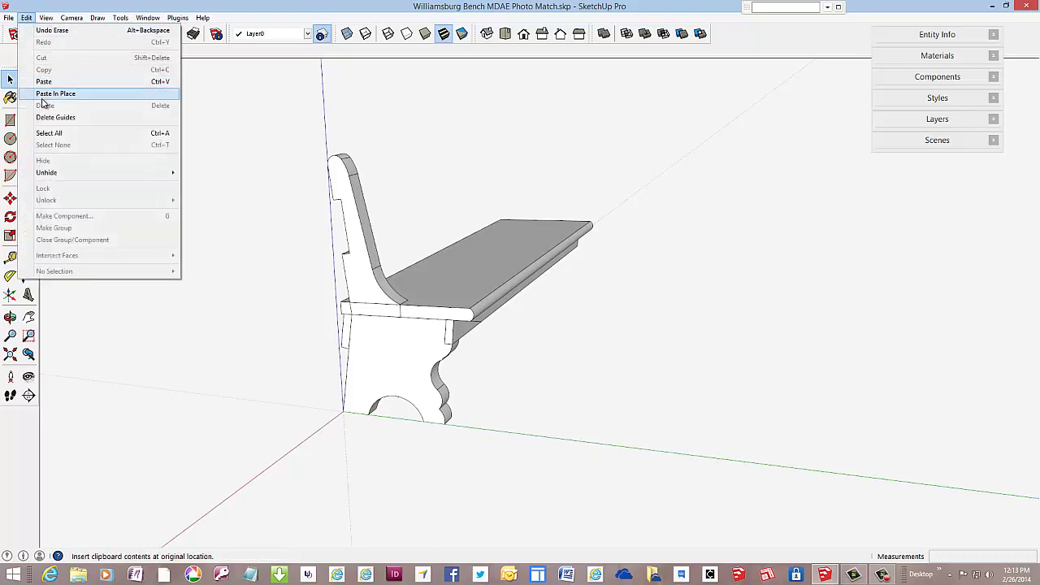
pyautogui.click(45, 82)
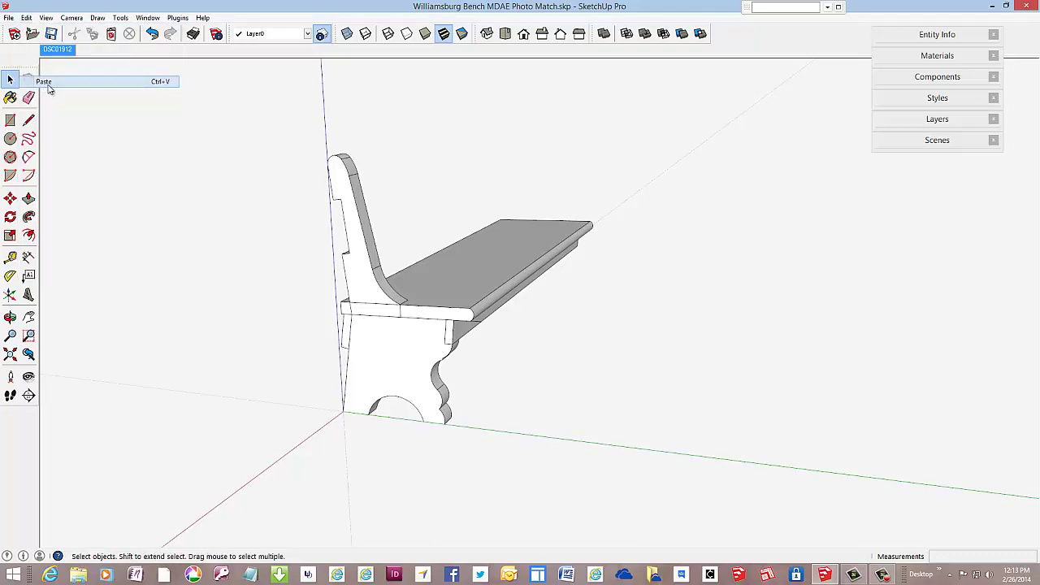
pyautogui.scroll(-6, 360, 315)
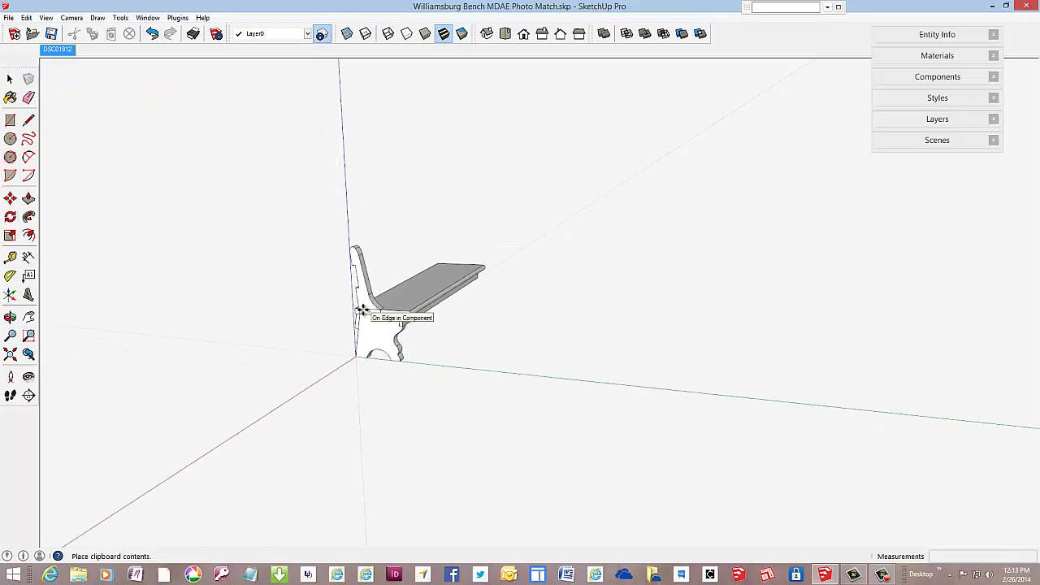
pyautogui.moveTo(349, 329); pyautogui.dragTo(760, 328, button='middle')
pyautogui.scroll(-5, 430, 268)
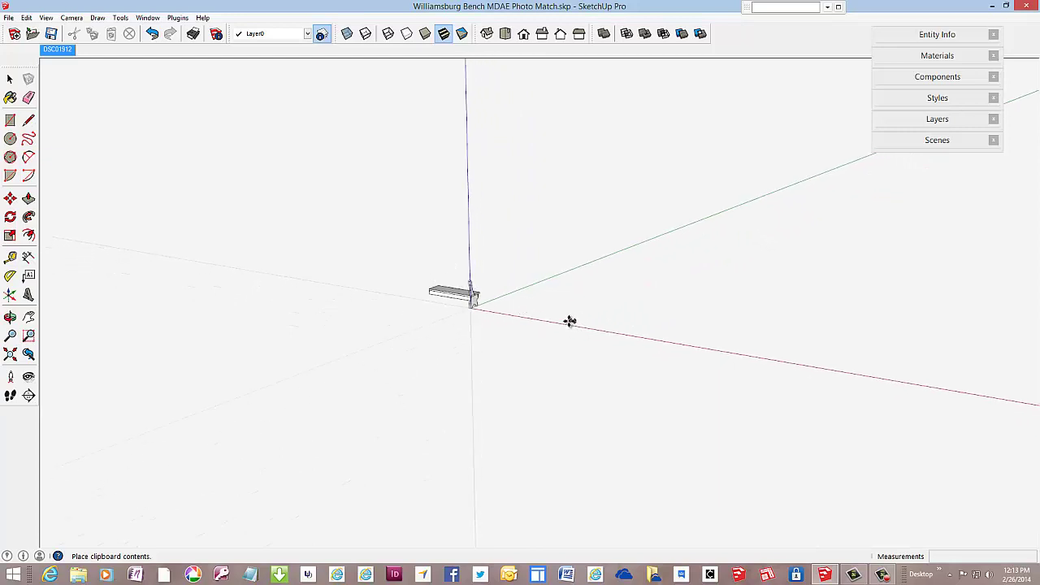
pyautogui.scroll(8, 569, 317)
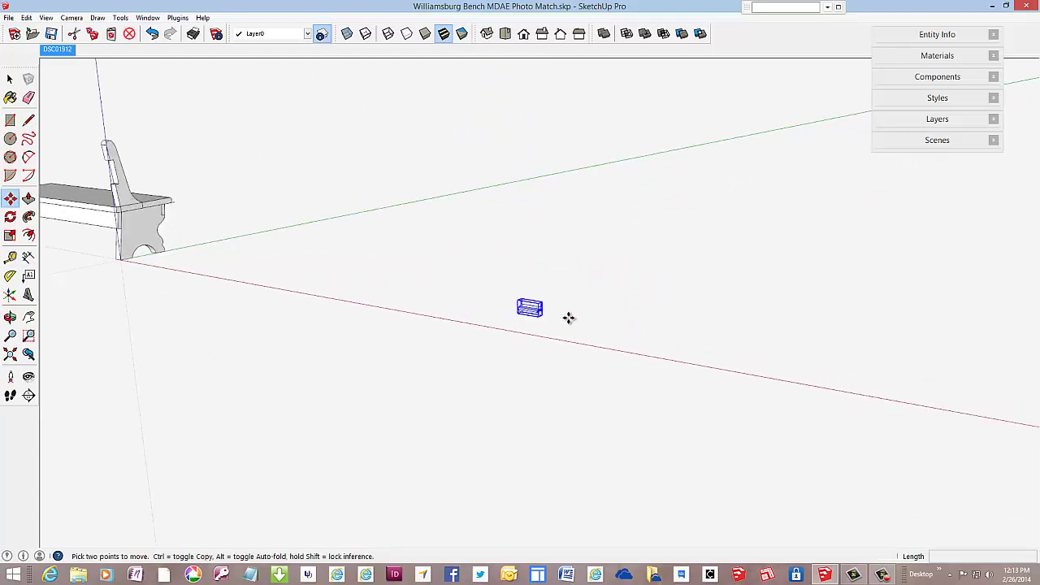
pyautogui.scroll(5, 522, 308)
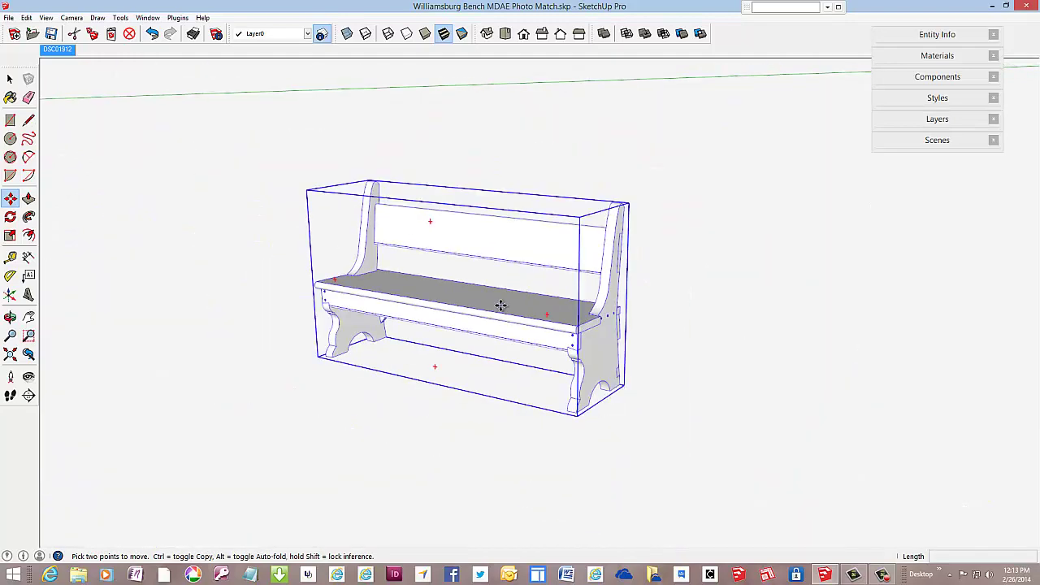
pyautogui.scroll(2, 501, 305)
pyautogui.scroll(1, 500, 306)
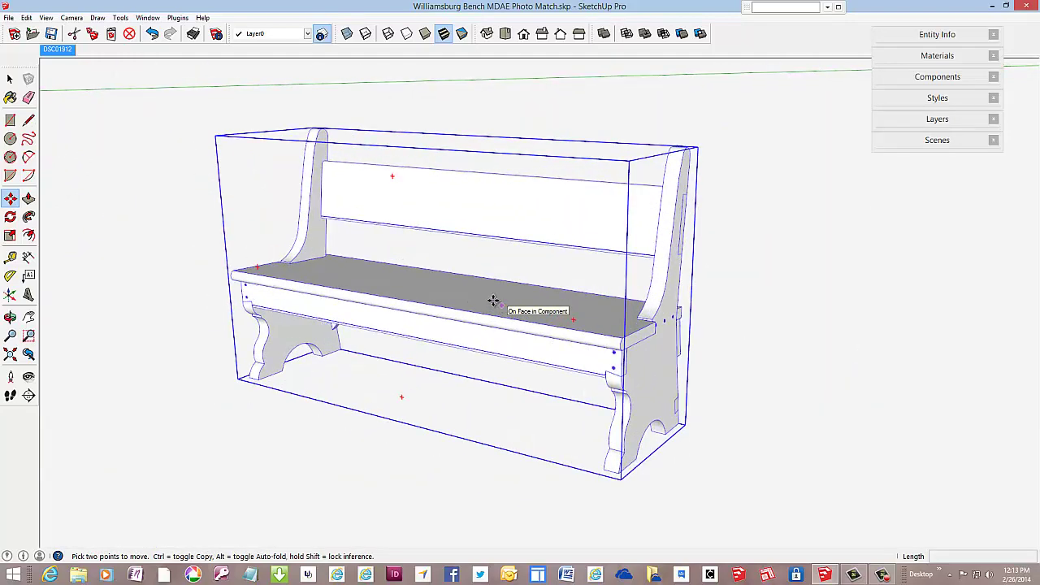
pyautogui.click(74, 116)
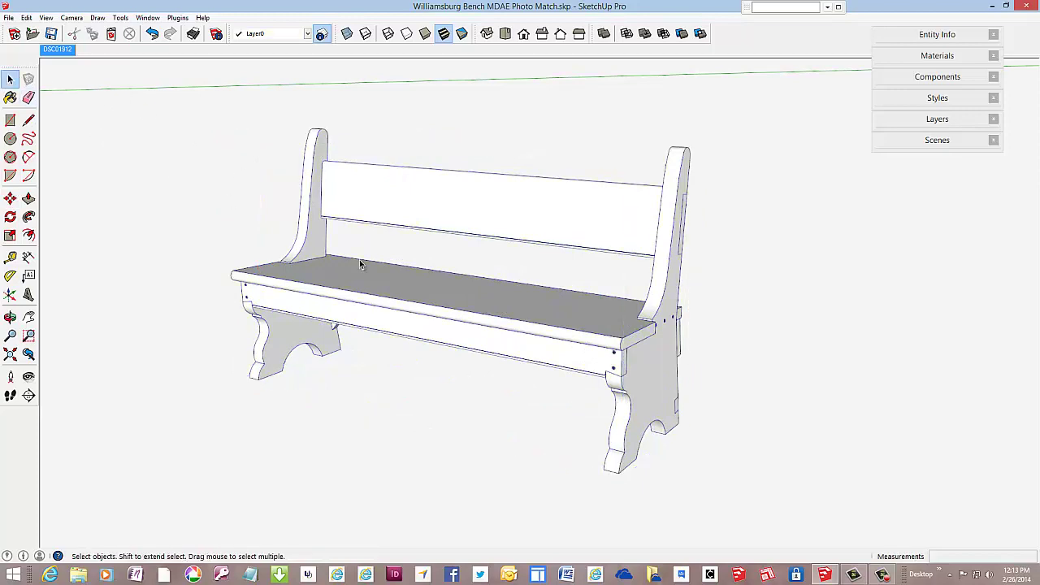
pyautogui.moveTo(478, 321)
pyautogui.mouseDown(button='middle')
pyautogui.moveTo(474, 226)
pyautogui.moveTo(365, 255)
pyautogui.moveTo(316, 284)
pyautogui.moveTo(434, 344)
pyautogui.moveTo(558, 366)
pyautogui.moveTo(666, 365)
pyautogui.moveTo(705, 327)
pyautogui.moveTo(592, 337)
pyautogui.moveTo(671, 311)
pyautogui.moveTo(666, 287)
pyautogui.moveTo(679, 274)
pyautogui.mouseUp(button='middle')
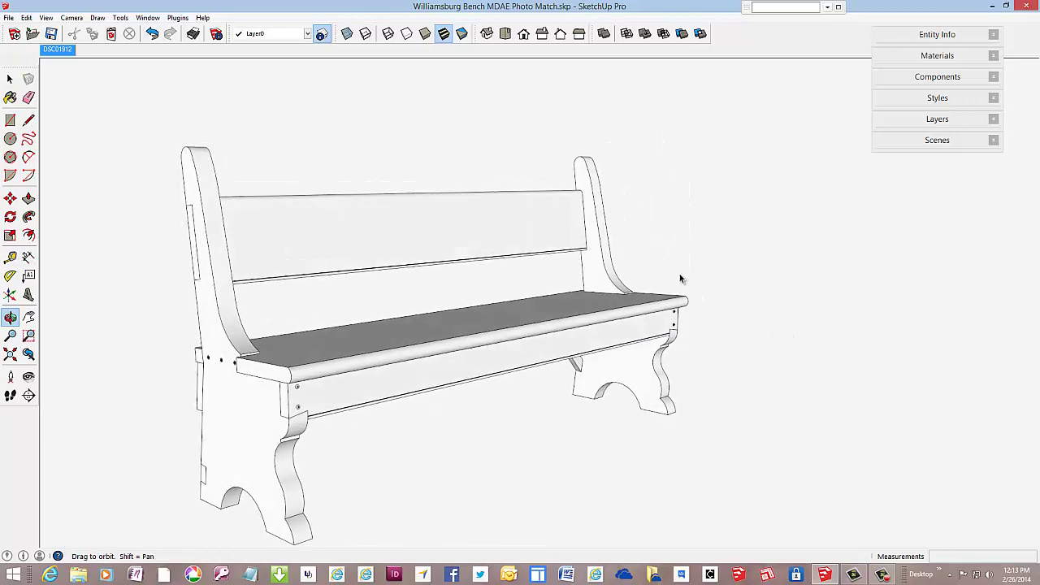